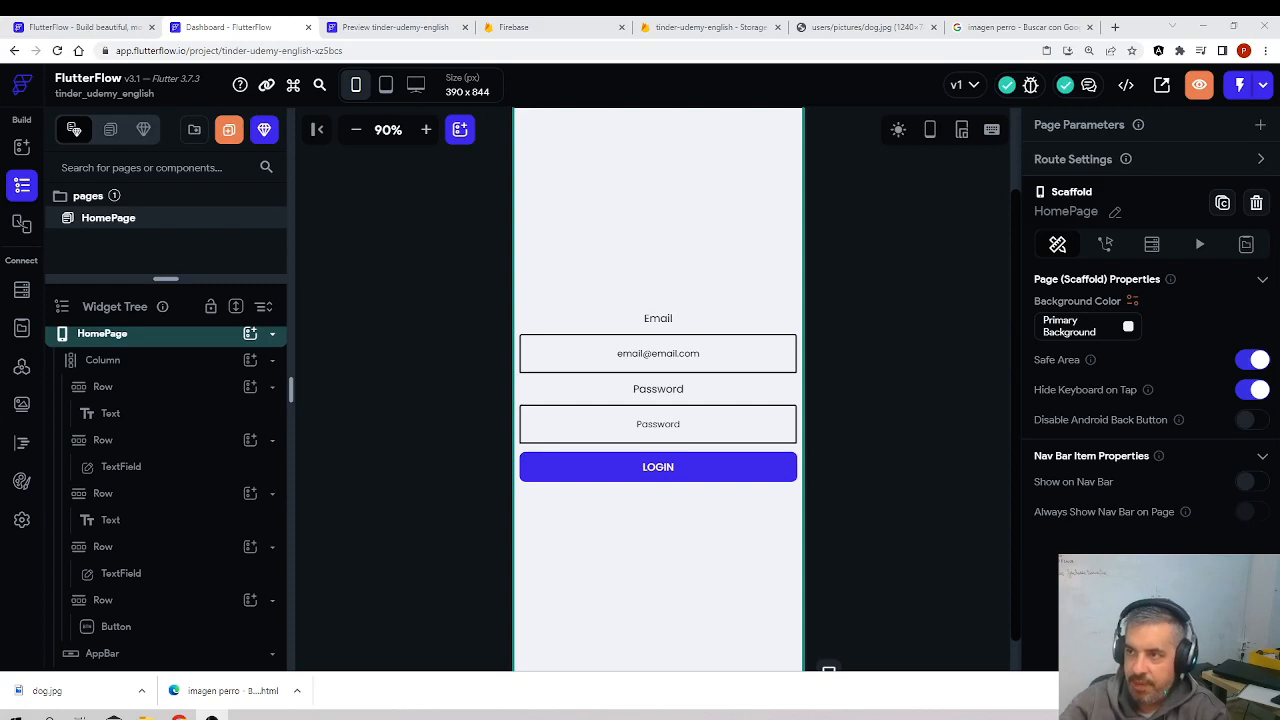
Step: Close the browser tabs showing the dog picture and the dog image search
{"action": "left_click", "coordinate": [933, 29]}
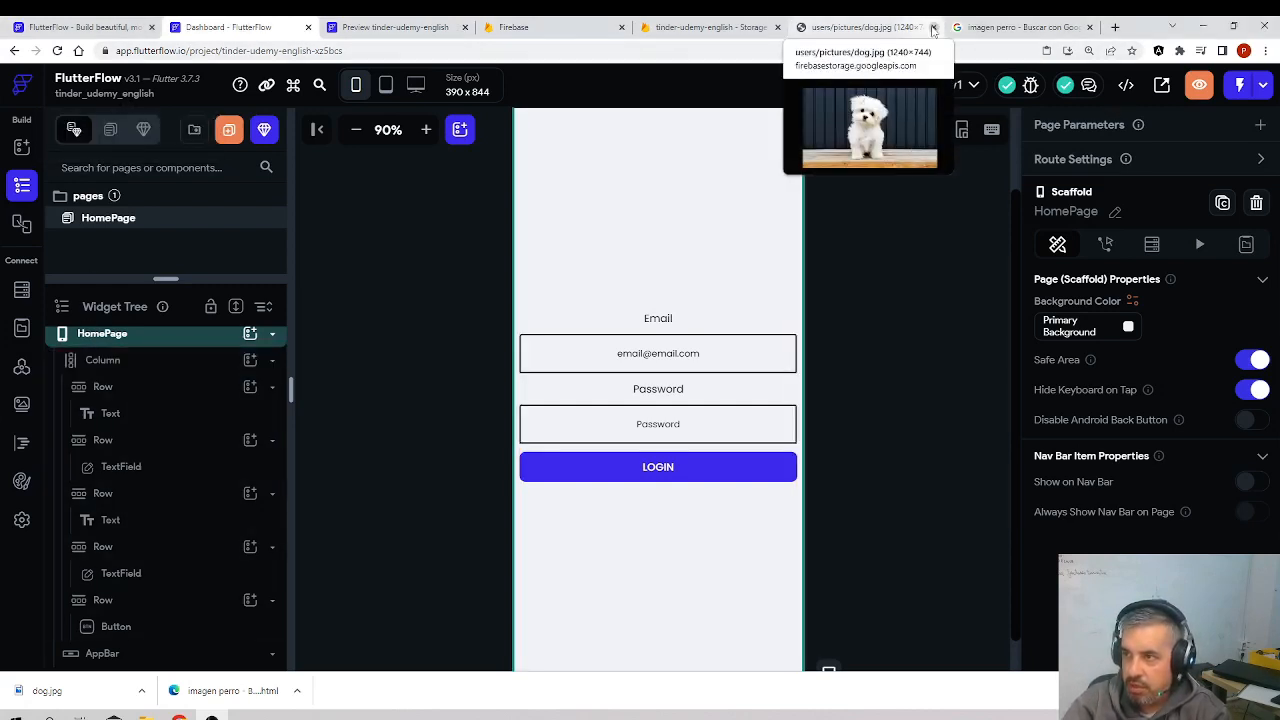
{"action": "left_click", "coordinate": [933, 29]}
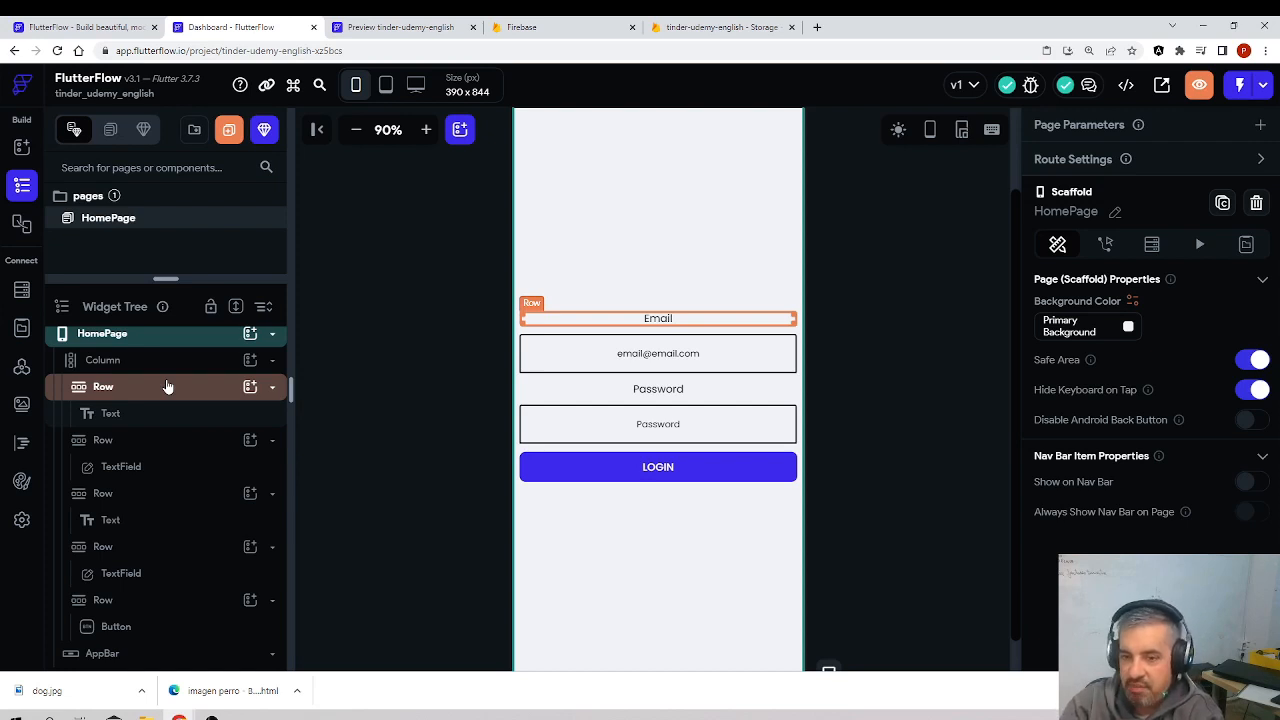
{"action": "scroll", "coordinate": [171, 377], "scroll_direction": "up", "scroll_amount": 1}
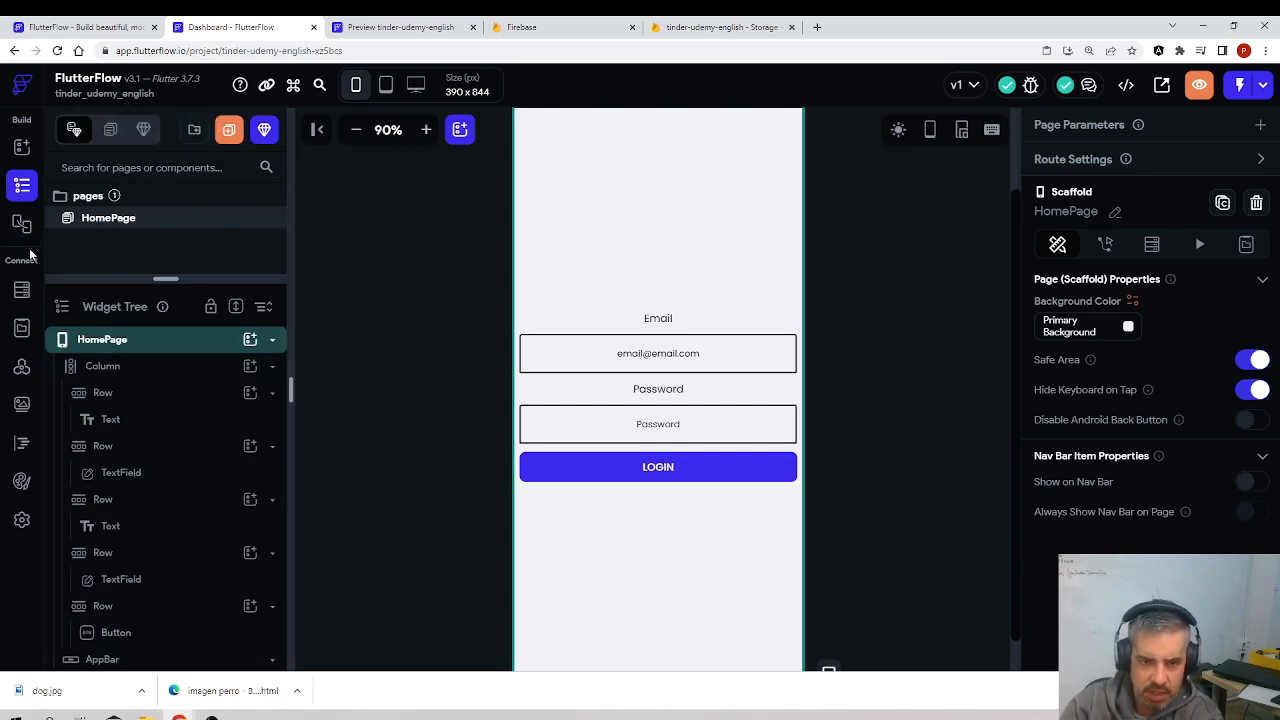
Step: Open the Firebase section of the project's app settings and enlarge the page to 150 %
{"action": "left_click", "coordinate": [22, 521]}
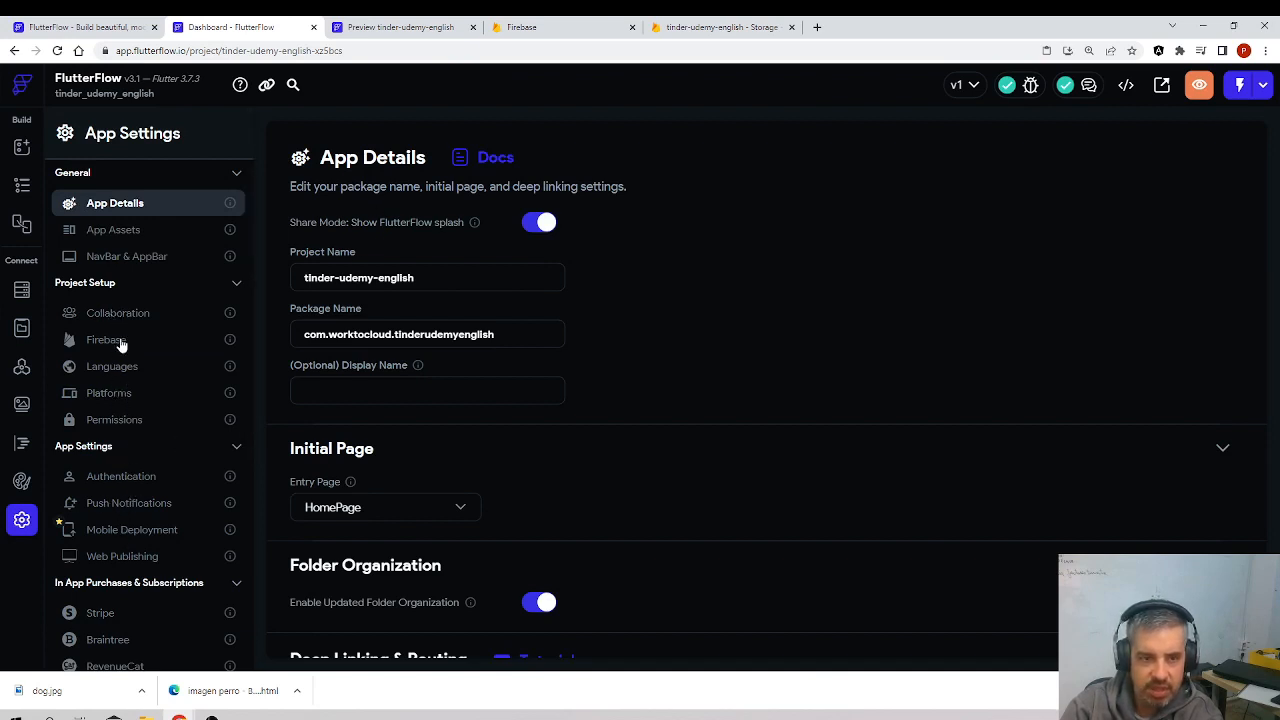
{"action": "key", "text": "ctrl+plus"}
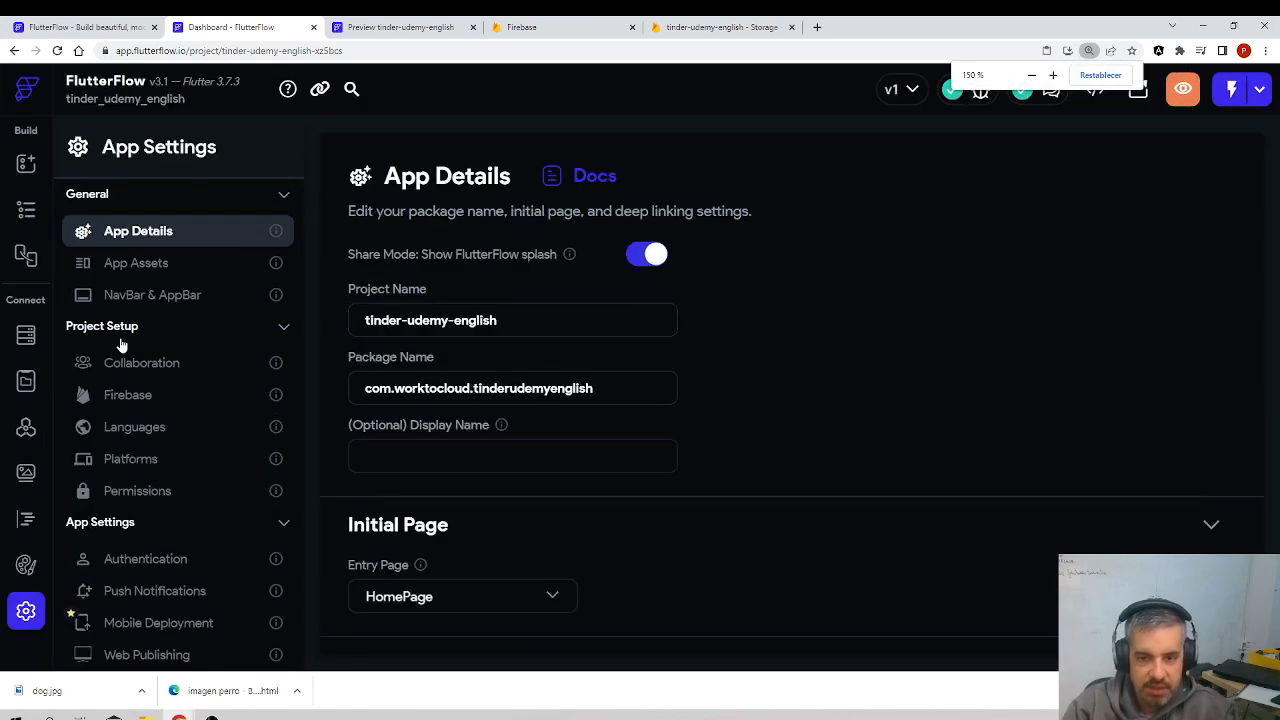
{"action": "left_click", "coordinate": [143, 403]}
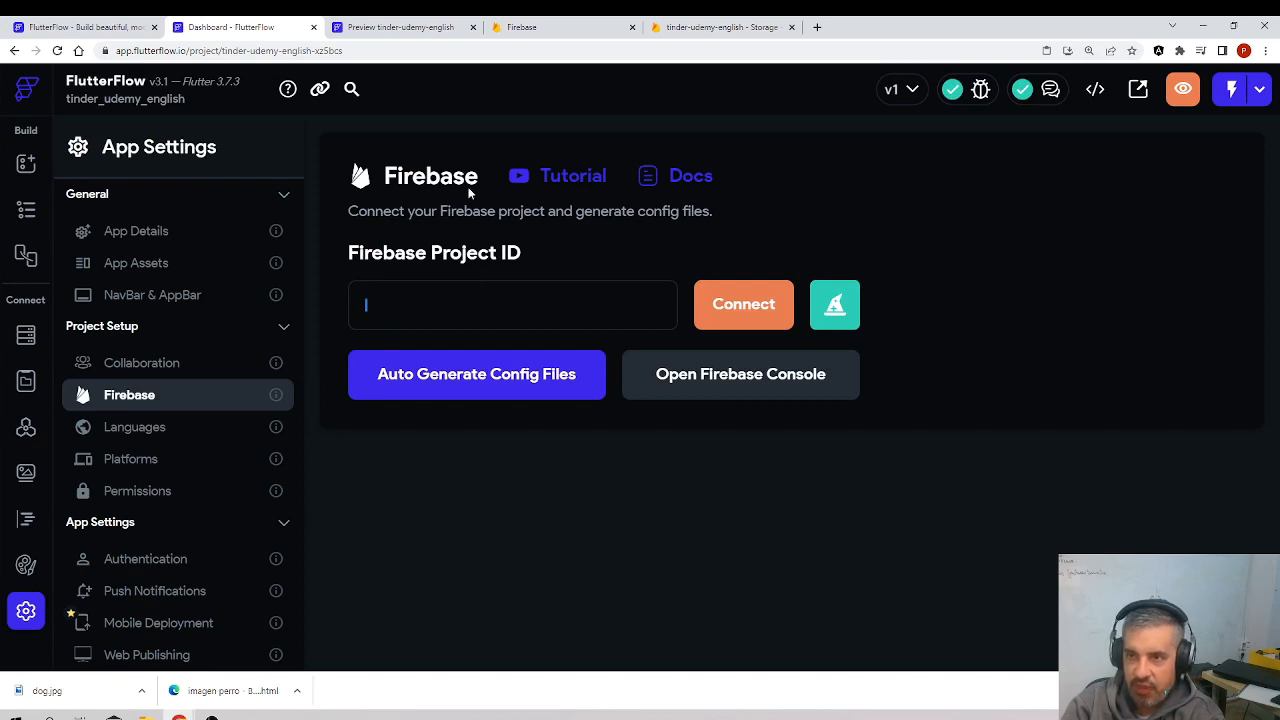
Step: Switch to the Firebase console and copy the Project ID tinder-udemy-english from the general project settings
{"action": "left_click", "coordinate": [700, 27]}
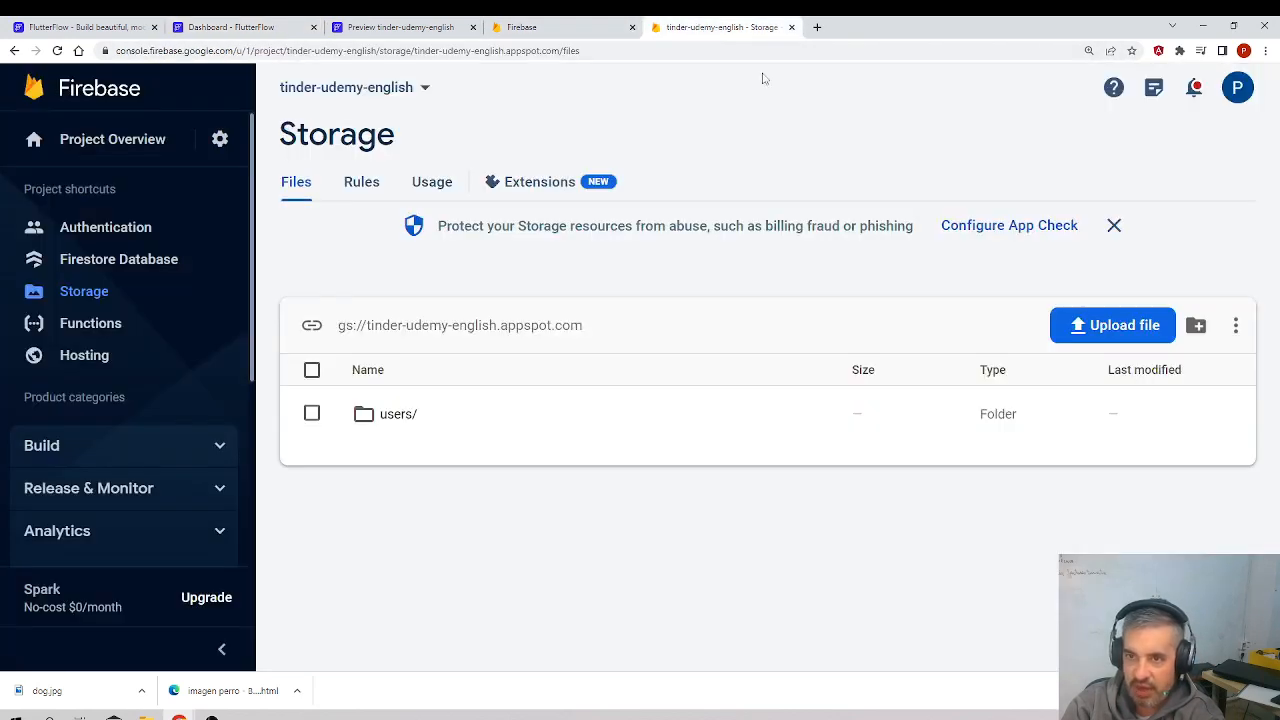
{"action": "left_click", "coordinate": [218, 142]}
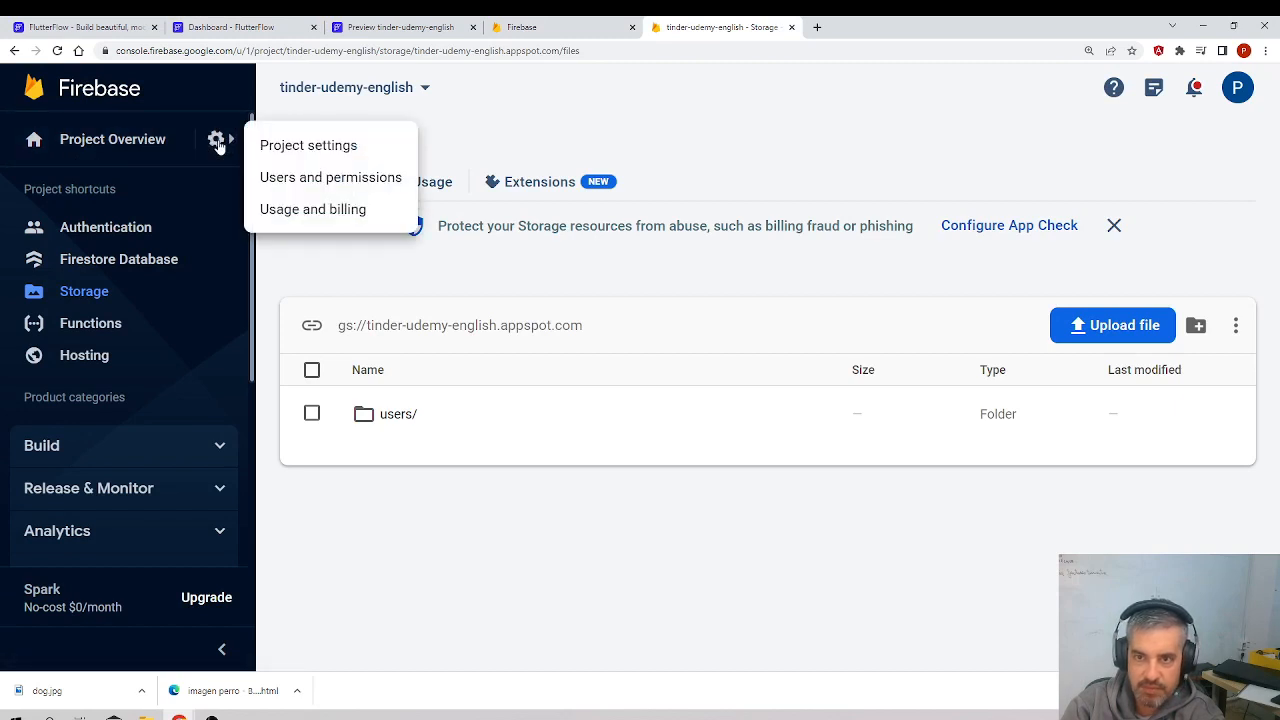
{"action": "left_click", "coordinate": [294, 146]}
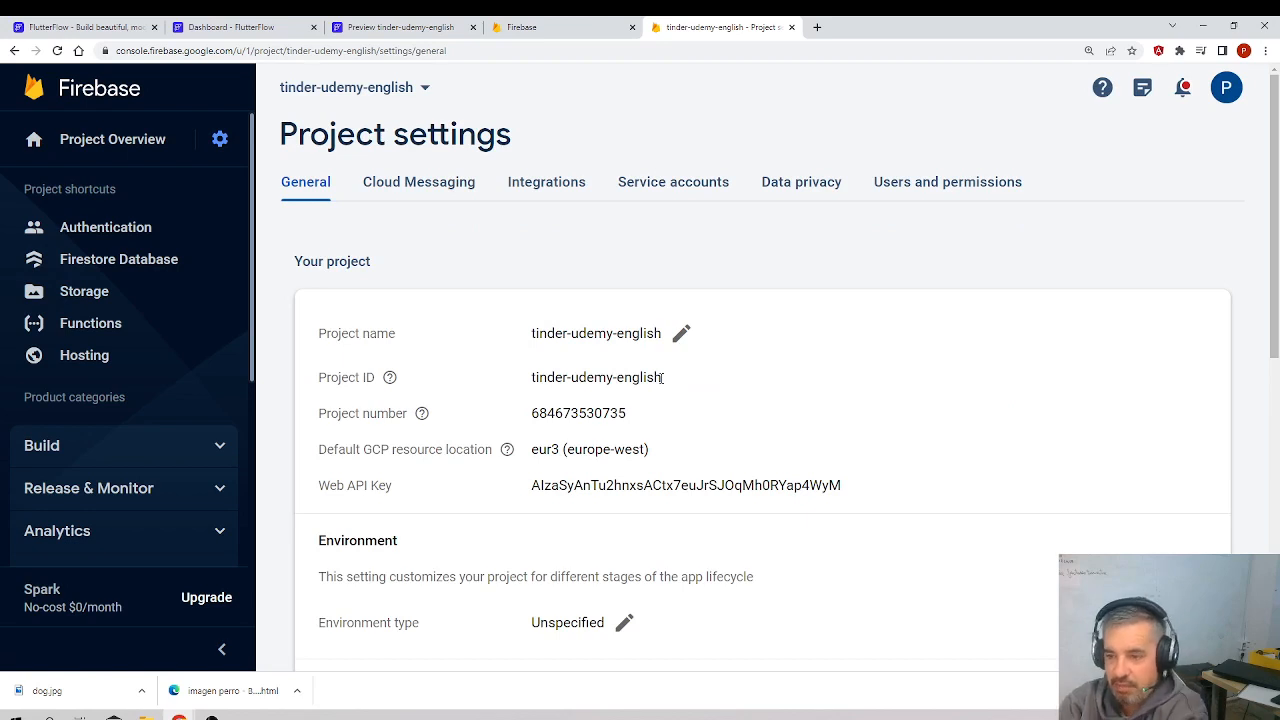
{"action": "left_click_drag", "start_coordinate": [668, 381], "coordinate": [530, 382]}
{"action": "key", "text": "ctrl+c"}
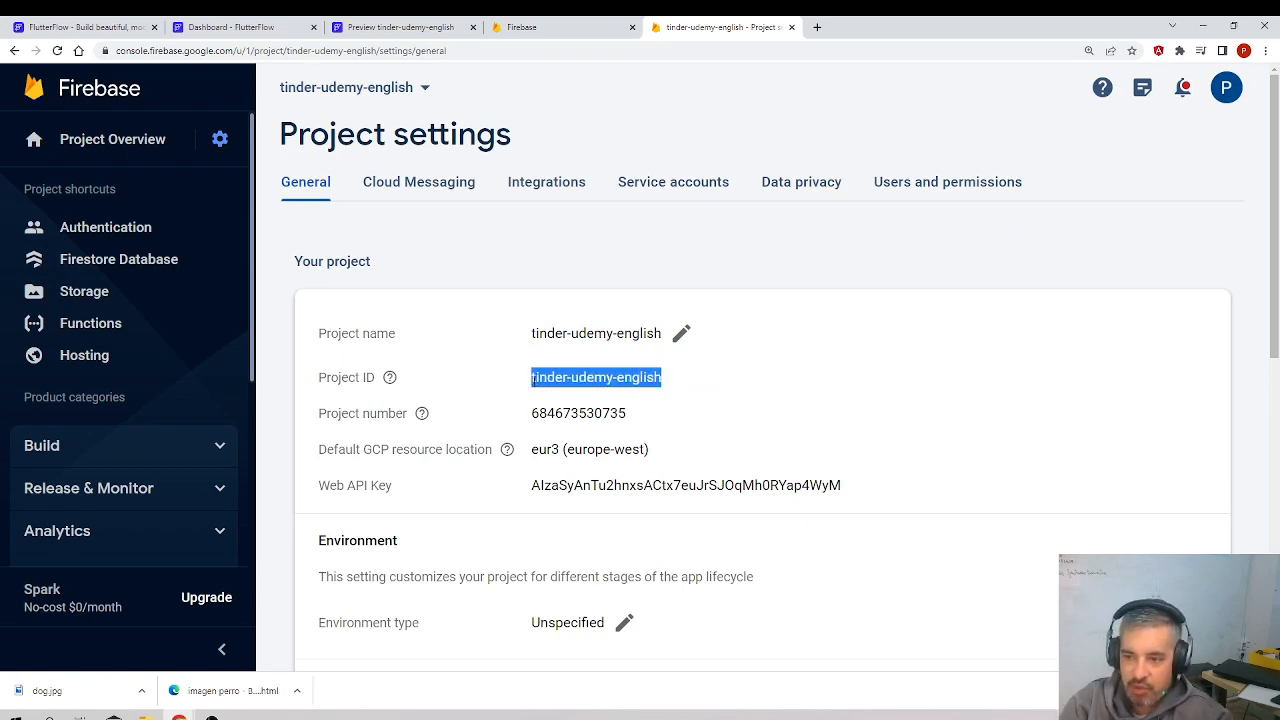
{"action": "mouse_move", "coordinate": [352, 385]}
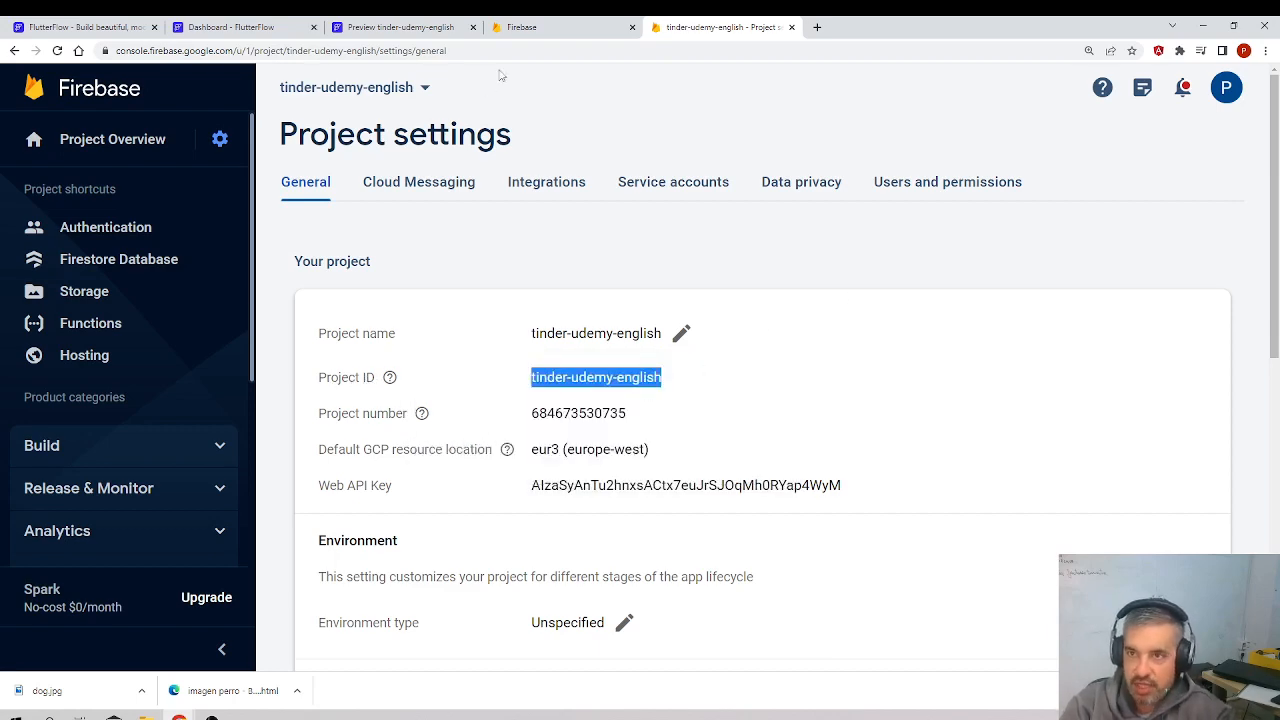
Step: Close the browser tab with the tinder-udemy-english app preview
{"action": "left_click", "coordinate": [533, 29]}
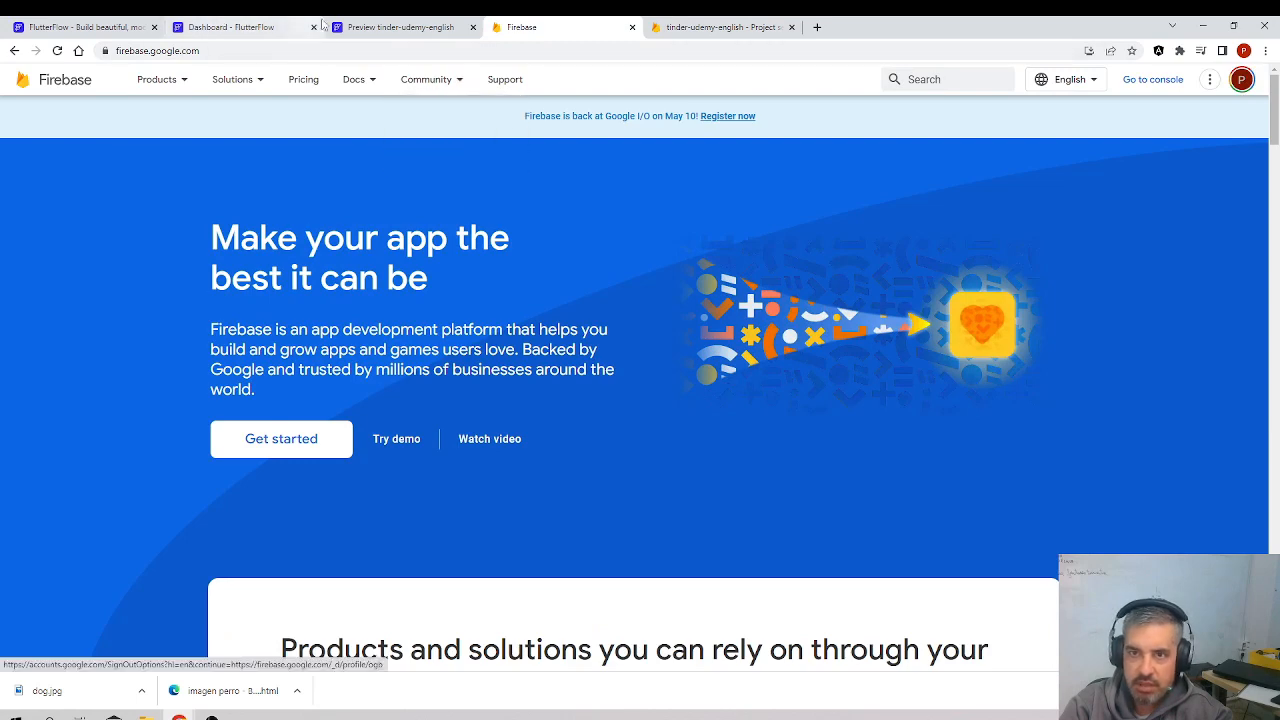
{"action": "left_click", "coordinate": [370, 27]}
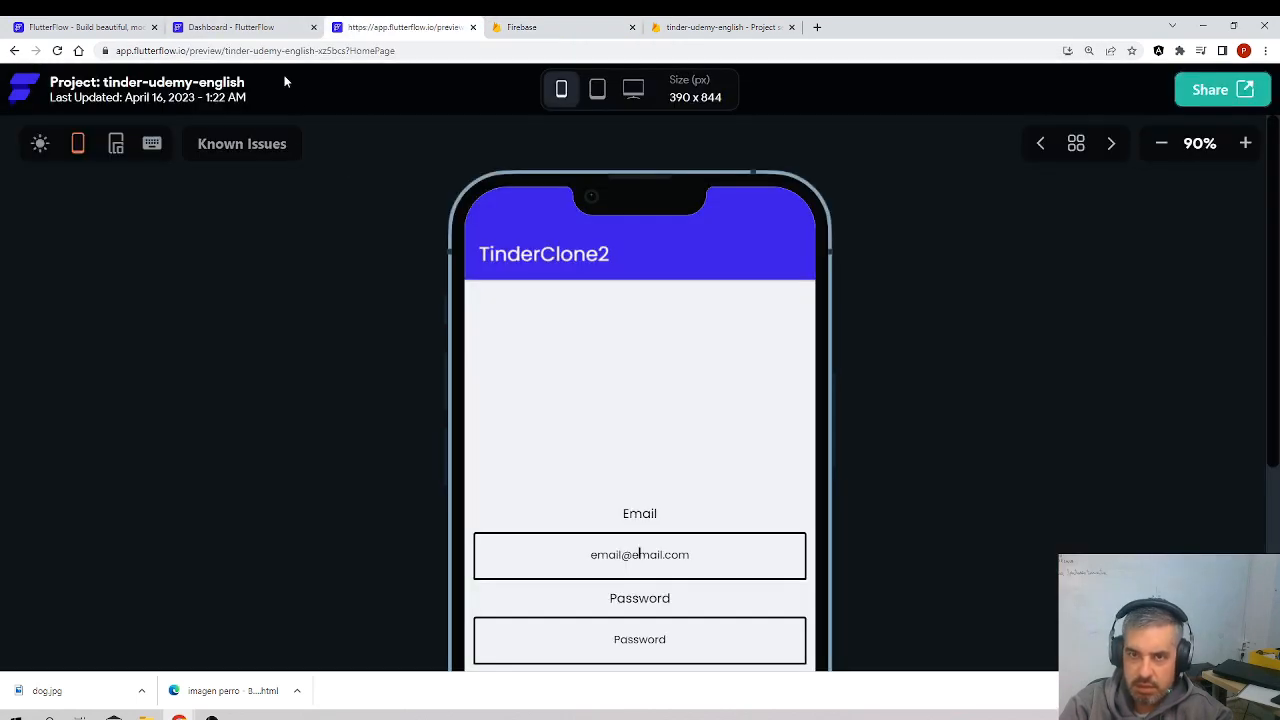
{"action": "left_click", "coordinate": [473, 27]}
Step: Return to the FlutterFlow project, enter tinder-udemy-english as the Firebase Project ID and try to connect it
{"action": "left_click", "coordinate": [92, 22]}
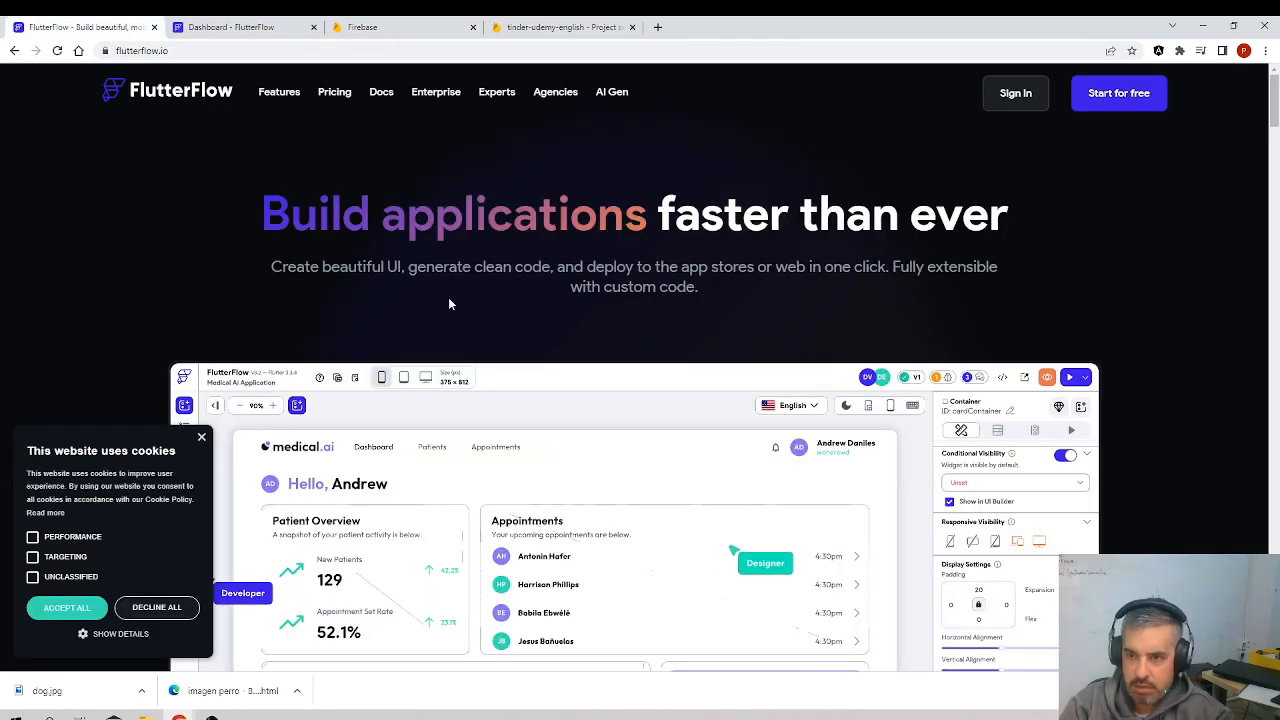
{"action": "left_click", "coordinate": [219, 14]}
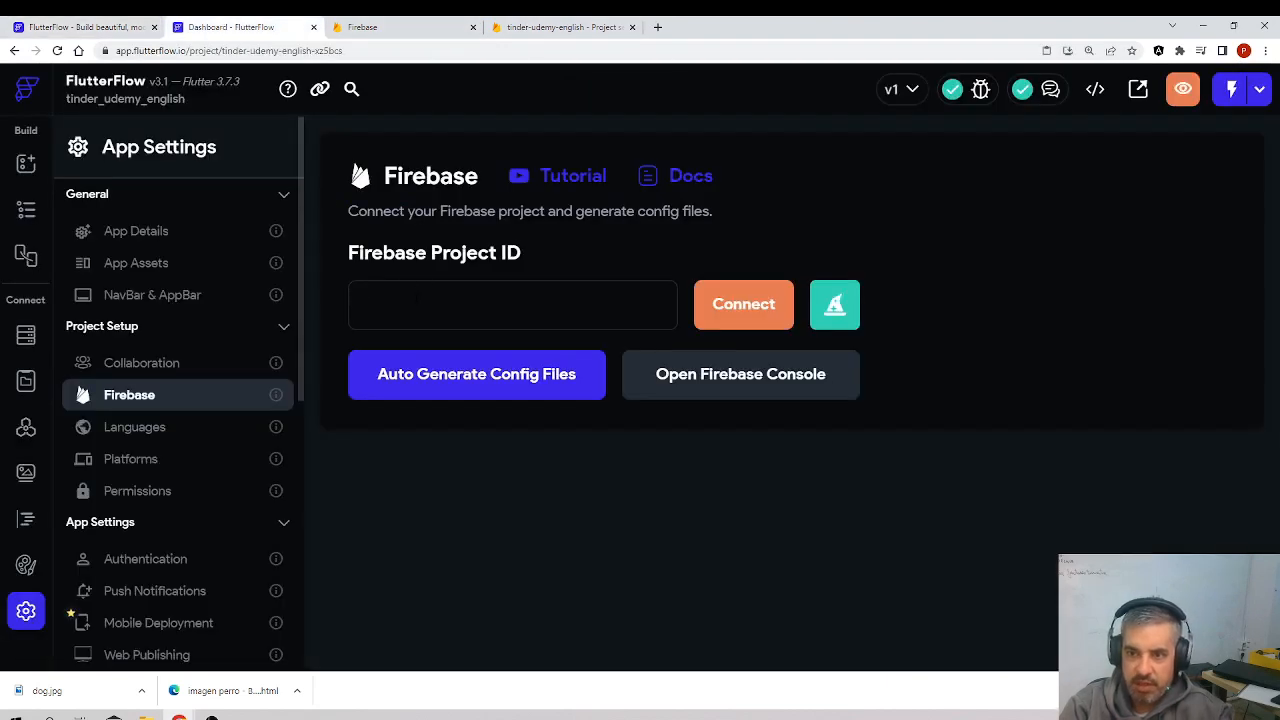
{"action": "key", "text": "ctrl+v"}
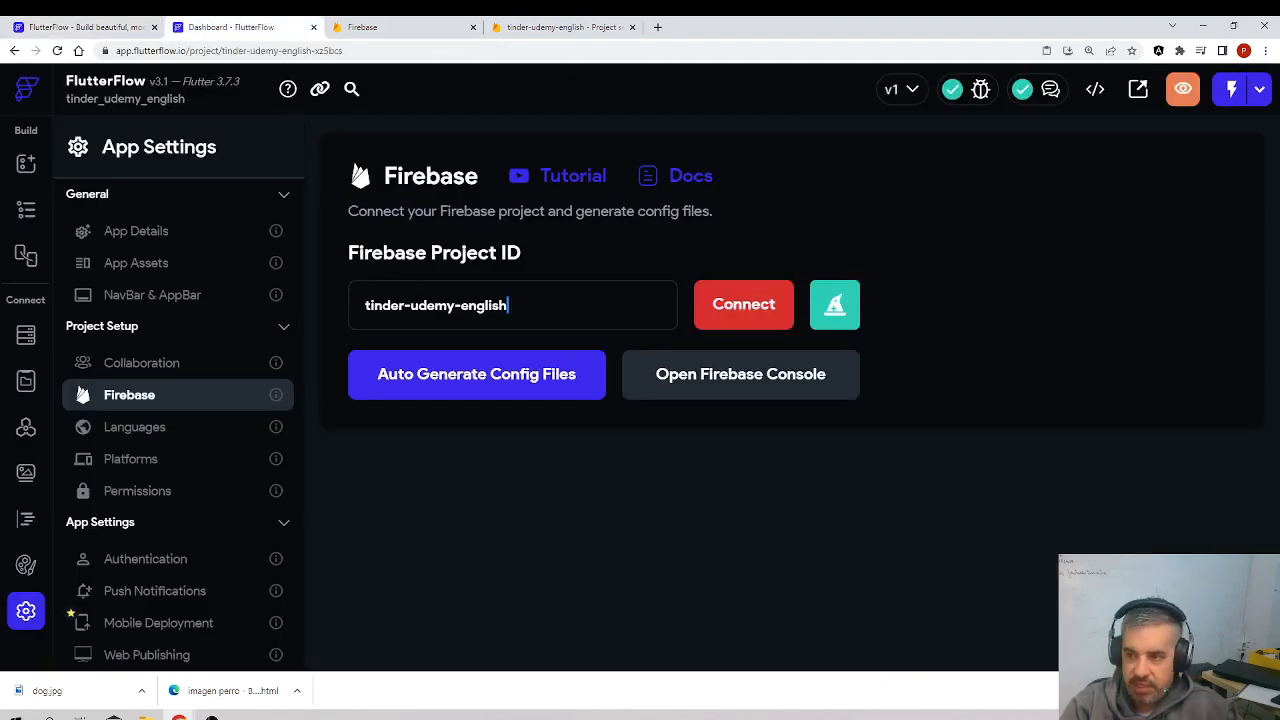
{"action": "left_click", "coordinate": [755, 316]}
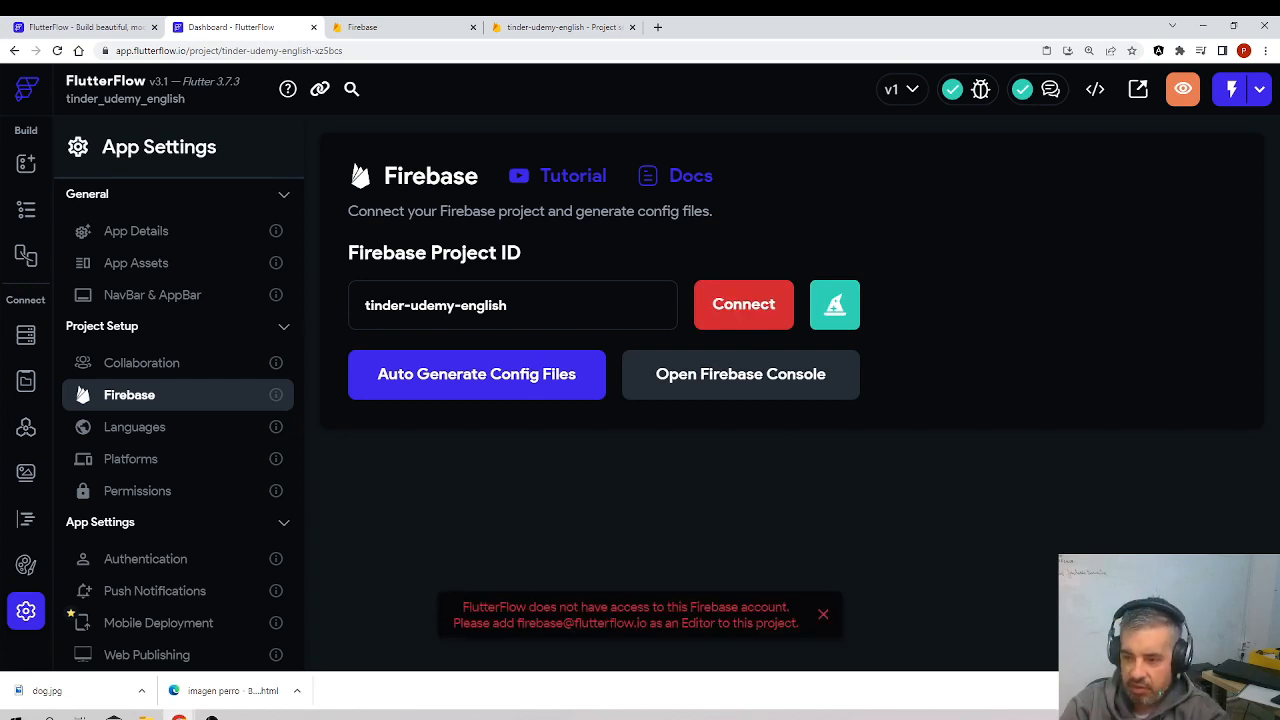
Step: Copy FlutterFlow's e-mail address from the access error message and switch back to the Firebase console
{"action": "left_click", "coordinate": [1264, 691]}
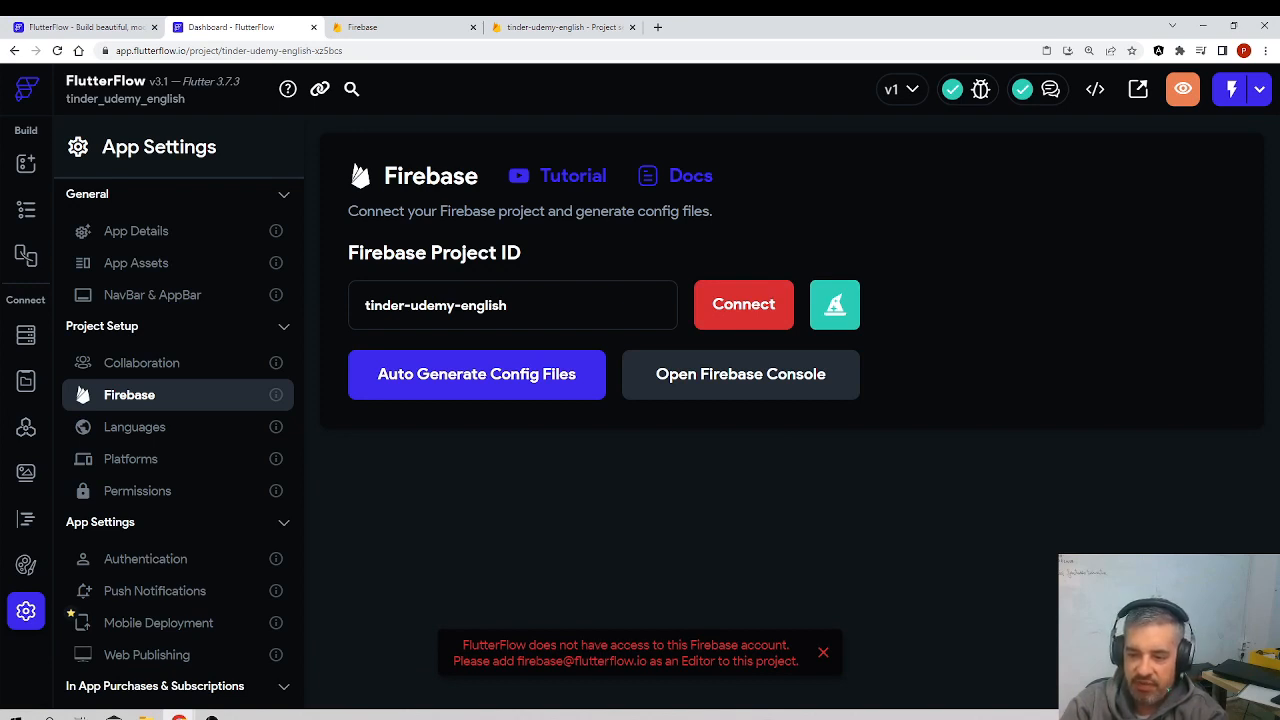
{"action": "left_click_drag", "start_coordinate": [647, 661], "coordinate": [522, 661]}
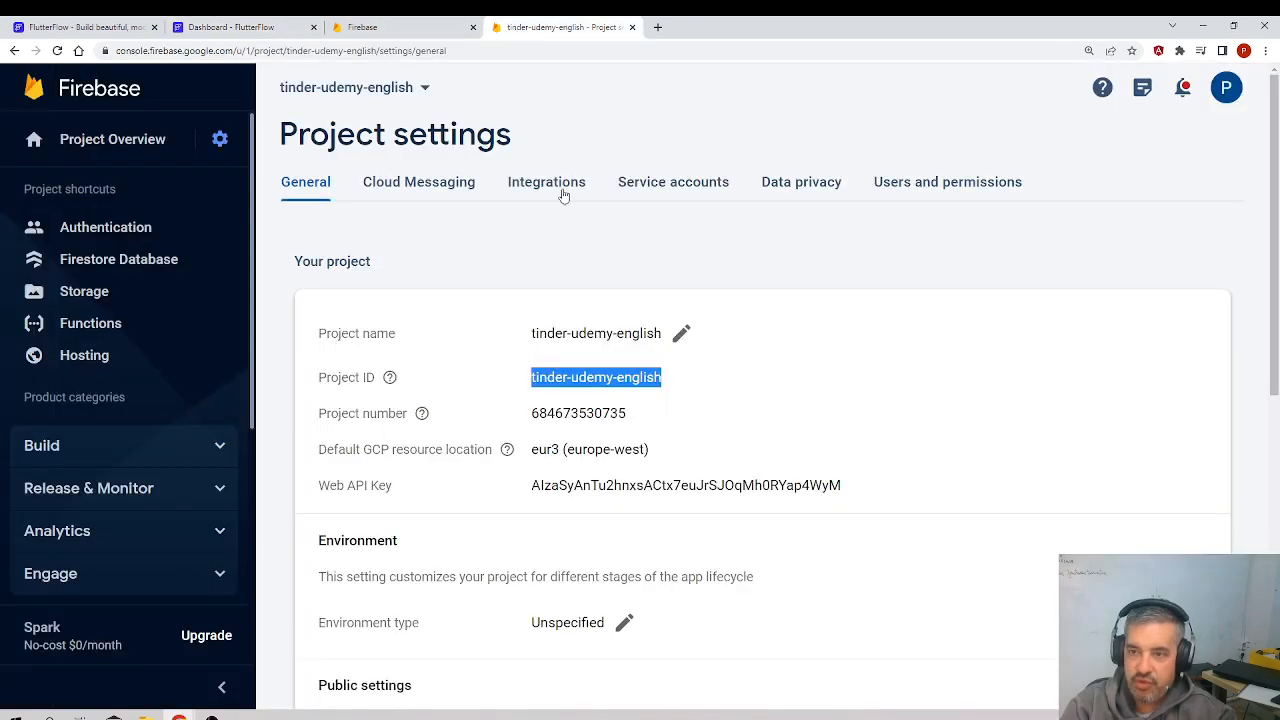
{"action": "left_click", "coordinate": [517, 30]}
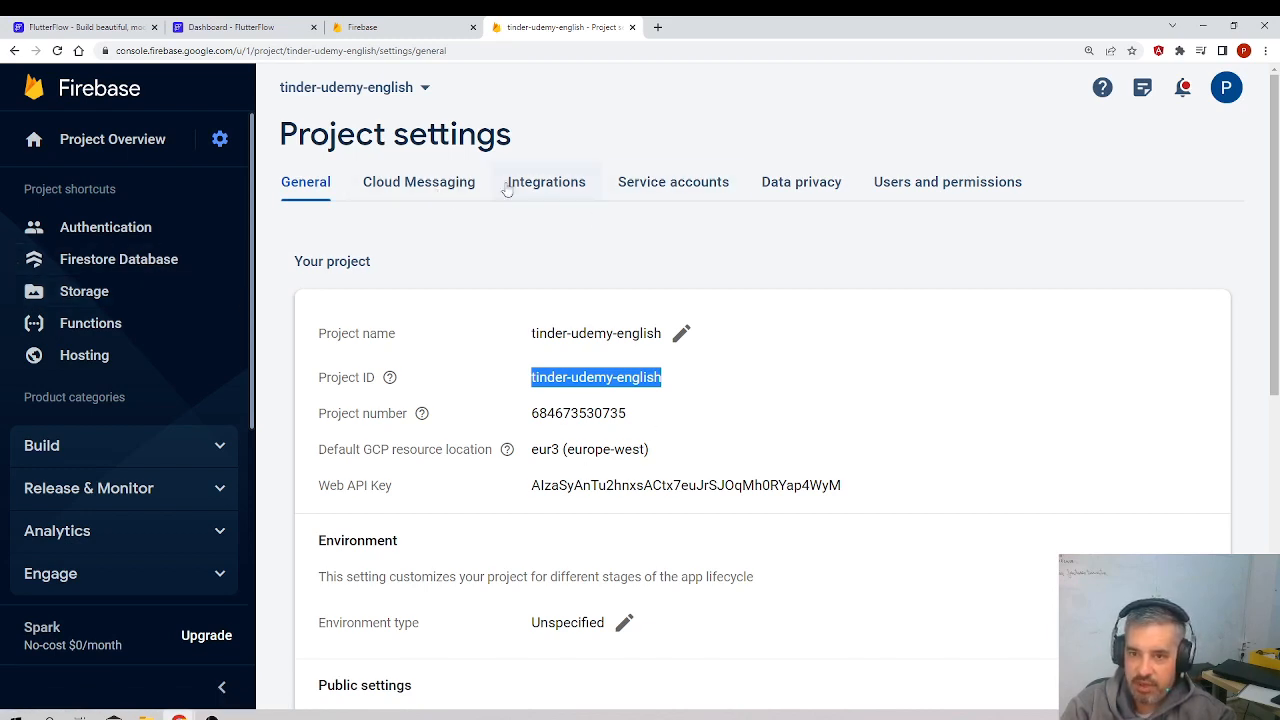
{"action": "left_click", "coordinate": [108, 230]}
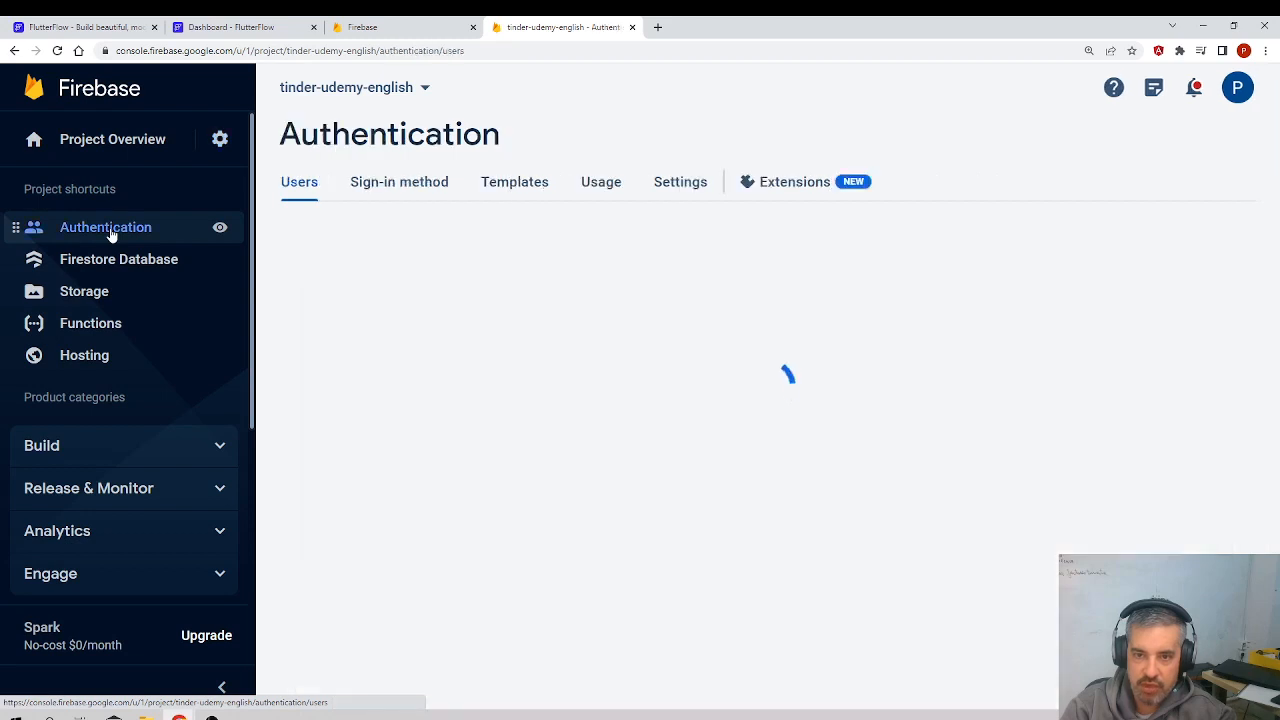
{"action": "left_click", "coordinate": [1103, 276]}
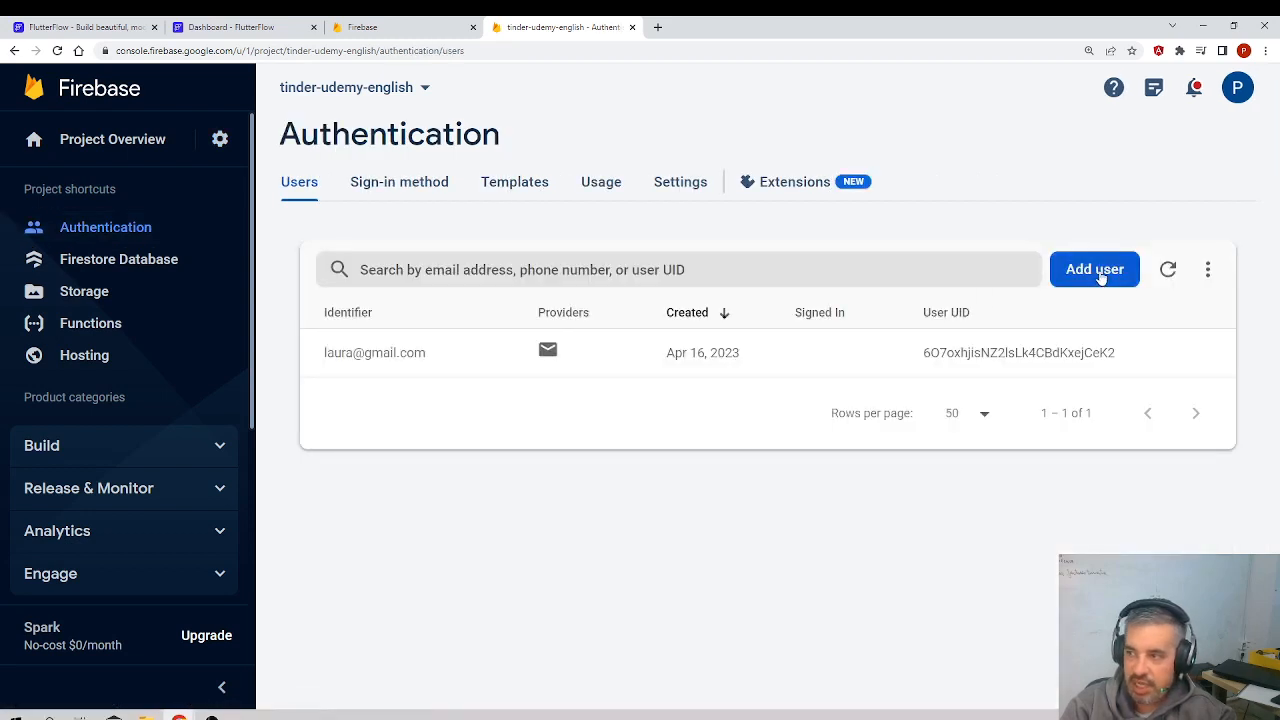
{"action": "key", "text": "ctrl+v"}
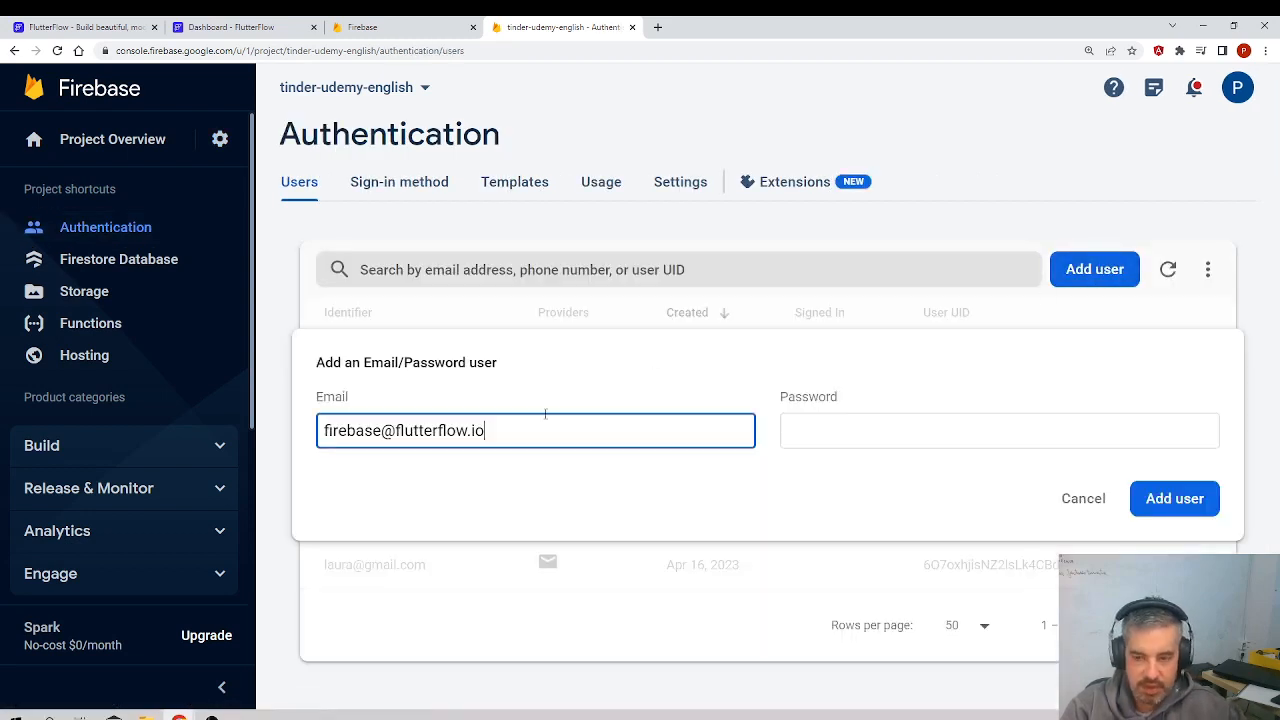
{"action": "left_click_drag", "start_coordinate": [508, 430], "coordinate": [314, 428]}
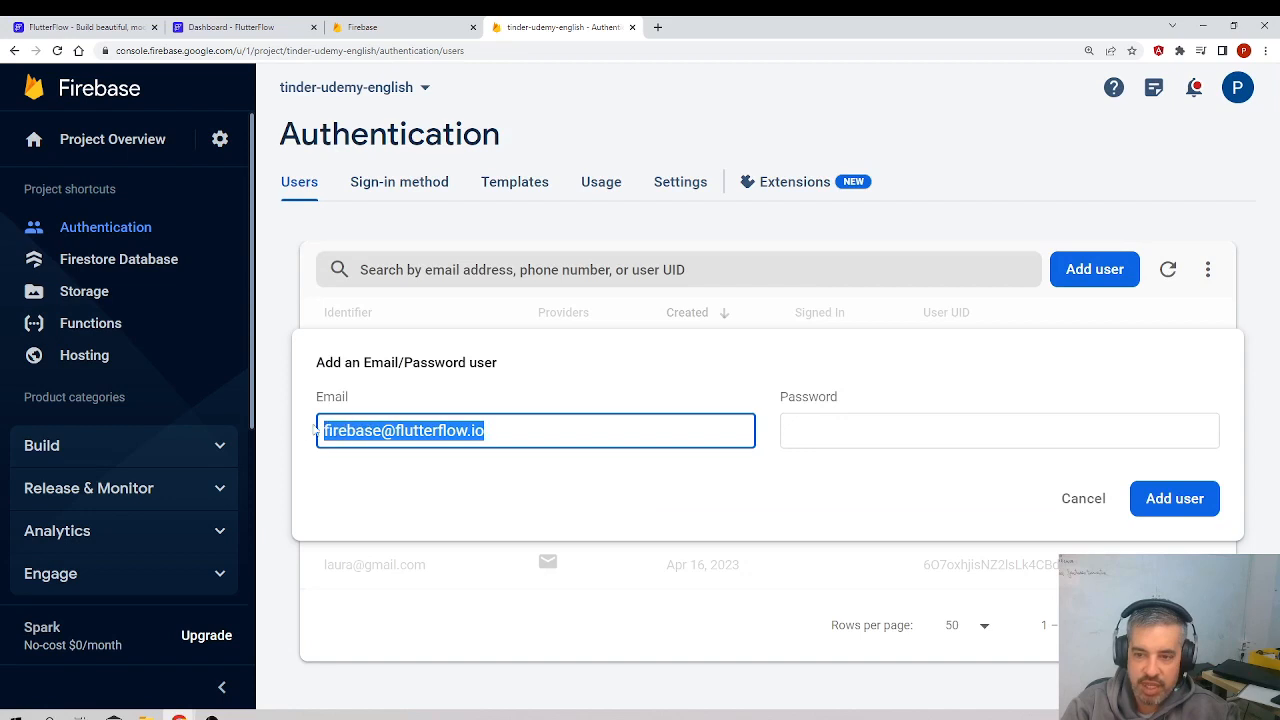
{"action": "left_click", "coordinate": [394, 430]}
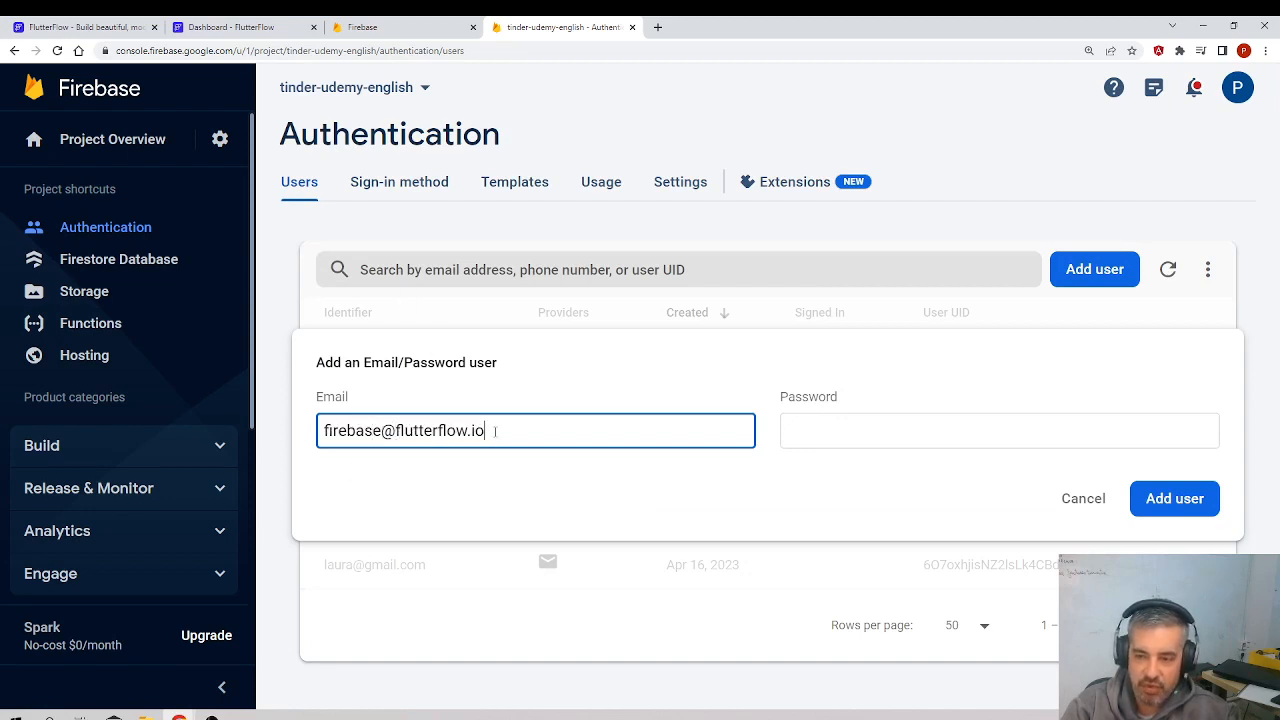
{"action": "left_click_drag", "start_coordinate": [494, 431], "coordinate": [297, 444]}
{"action": "key", "text": "ctrl+c"}
{"action": "left_click", "coordinate": [843, 418]}
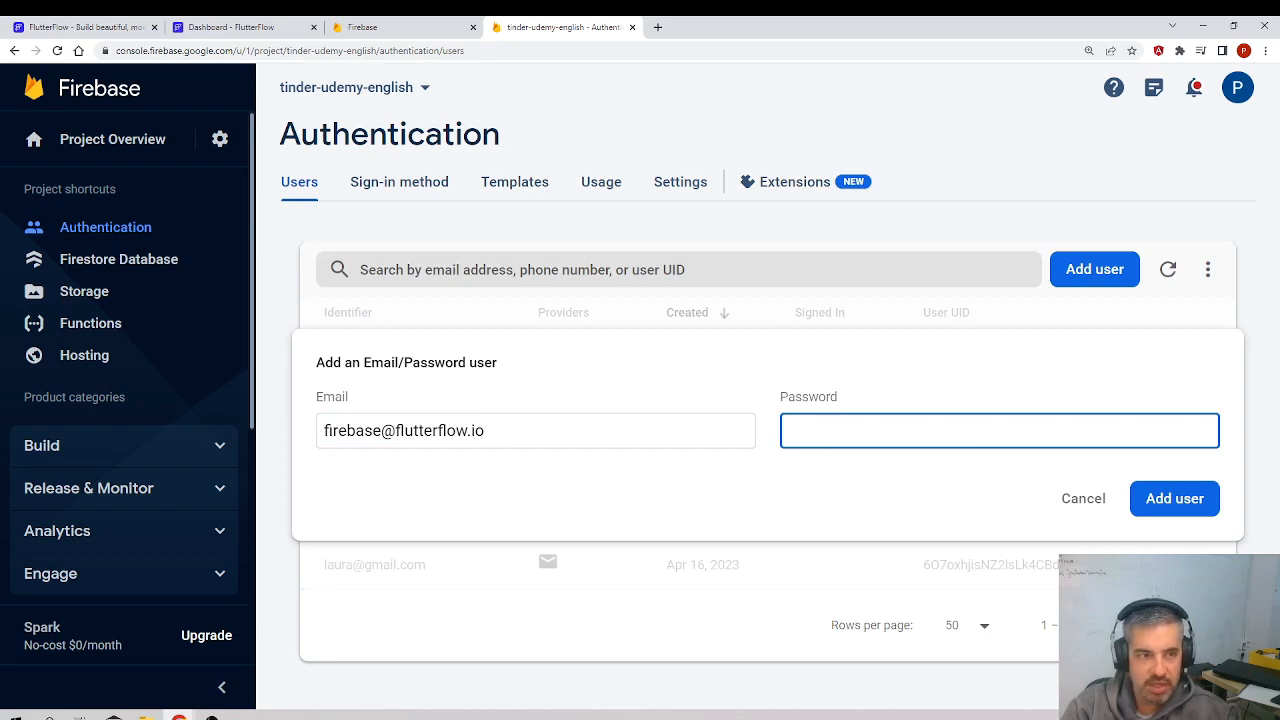
{"action": "left_click", "coordinate": [1105, 494]}
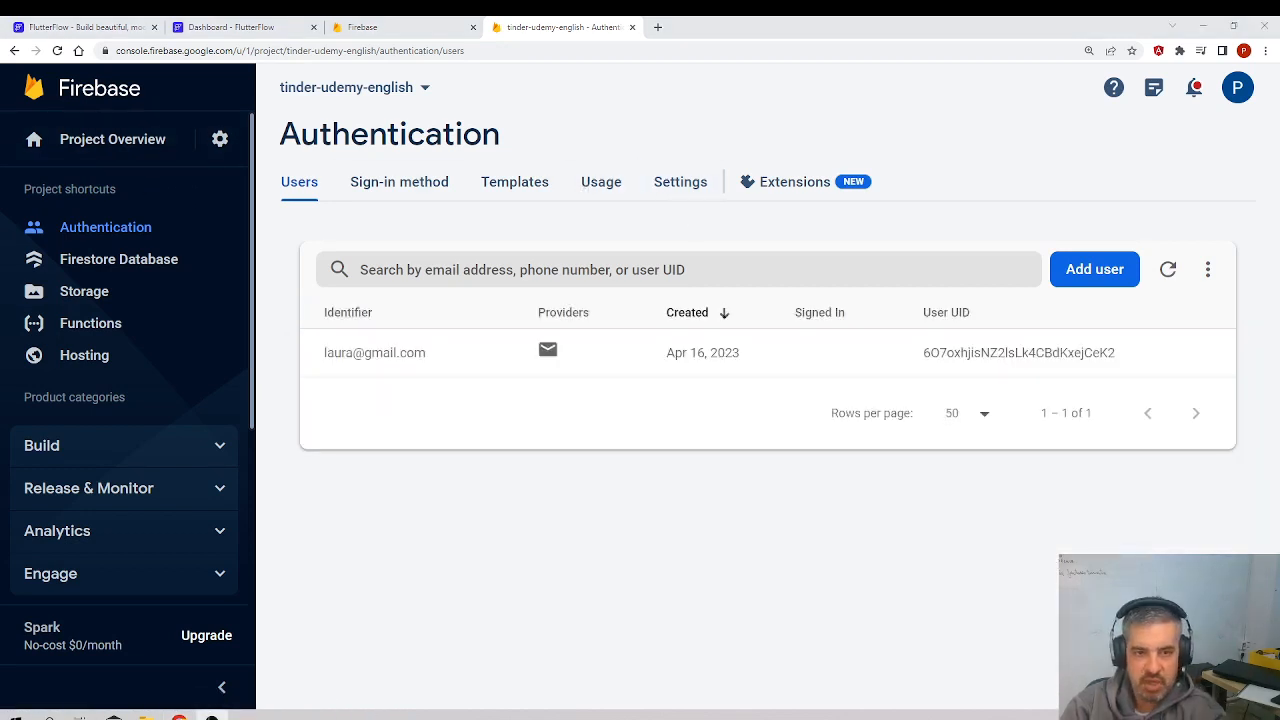
Step: Open the Users and permissions section of the Firebase project settings
{"action": "left_click", "coordinate": [223, 142]}
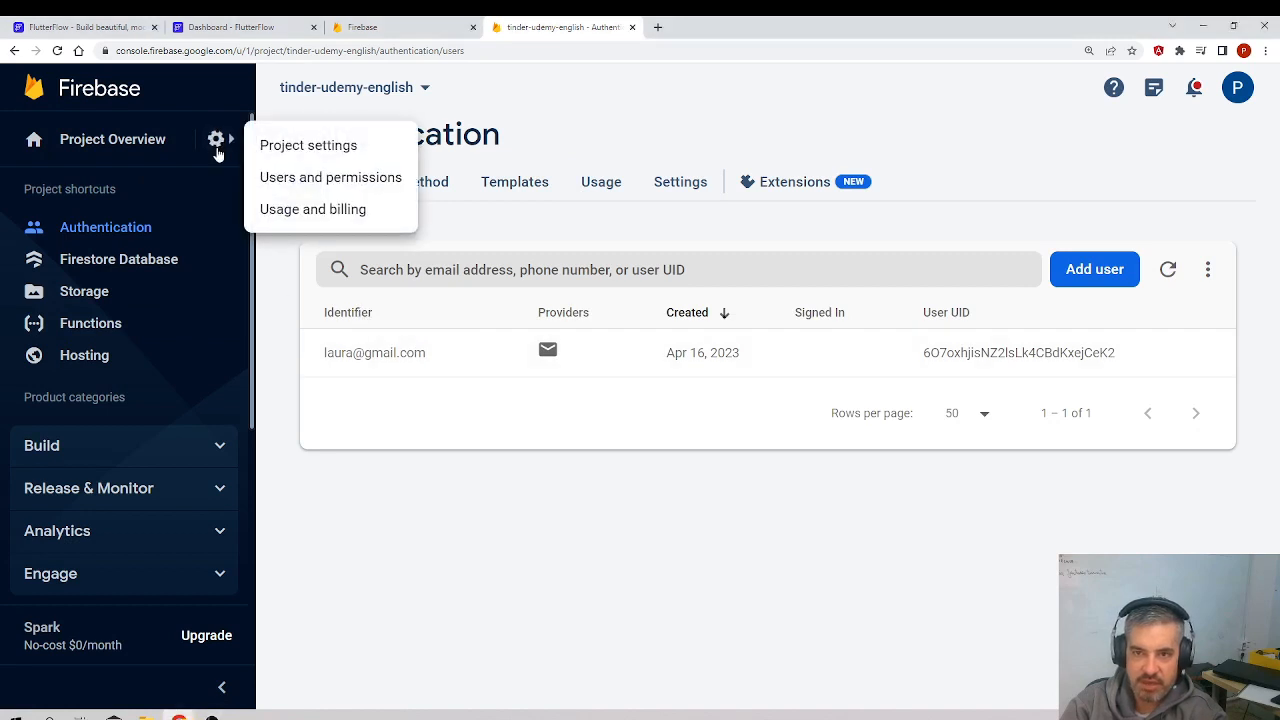
{"action": "left_click", "coordinate": [295, 180]}
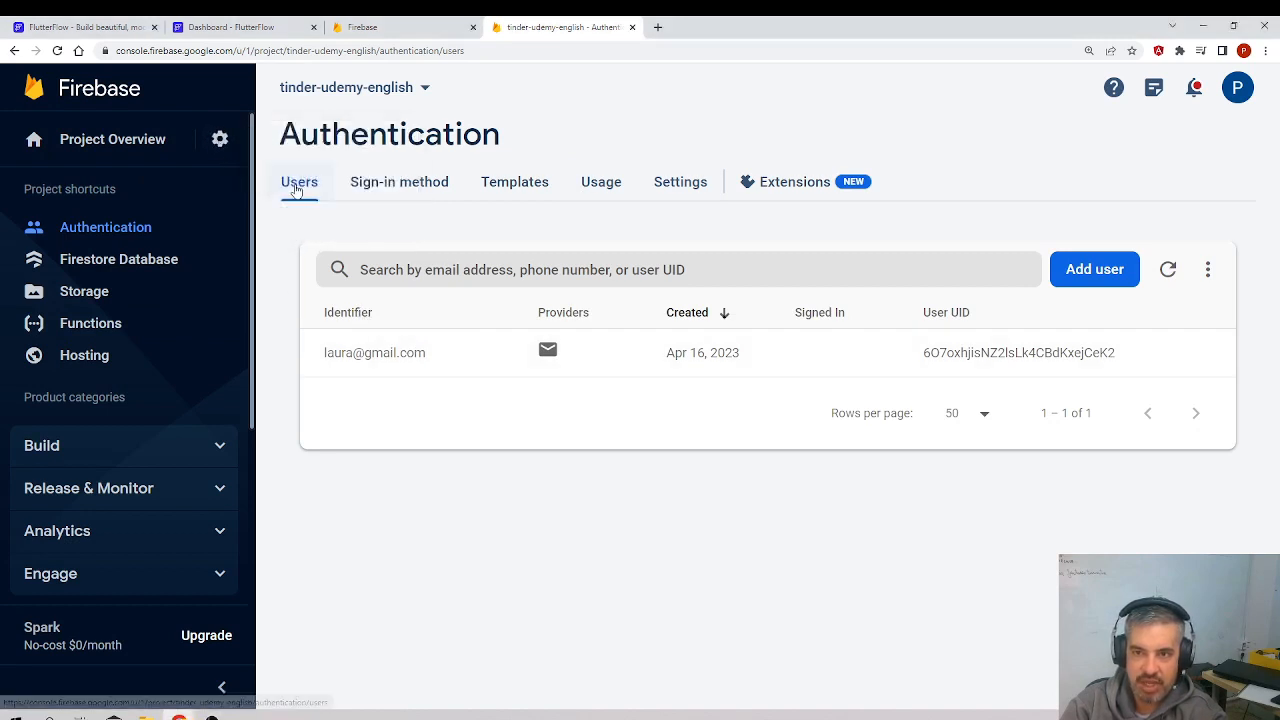
{"action": "left_click", "coordinate": [218, 140]}
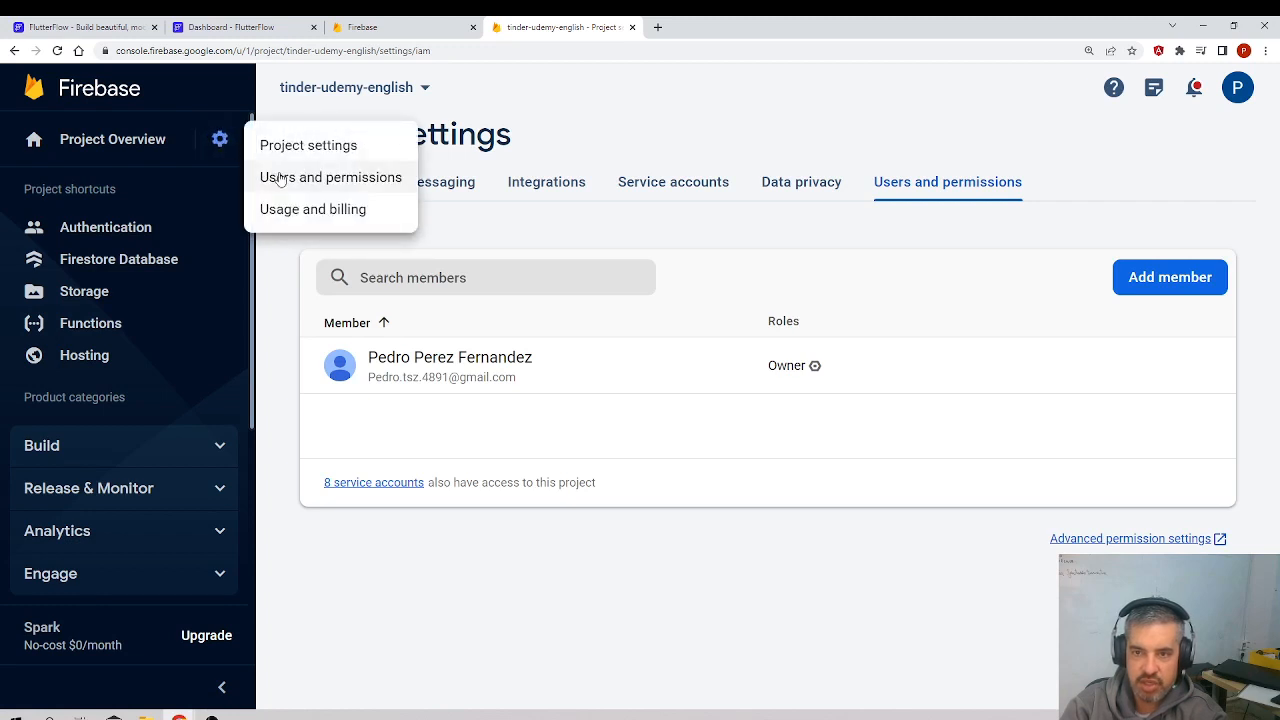
{"action": "left_click", "coordinate": [558, 543]}
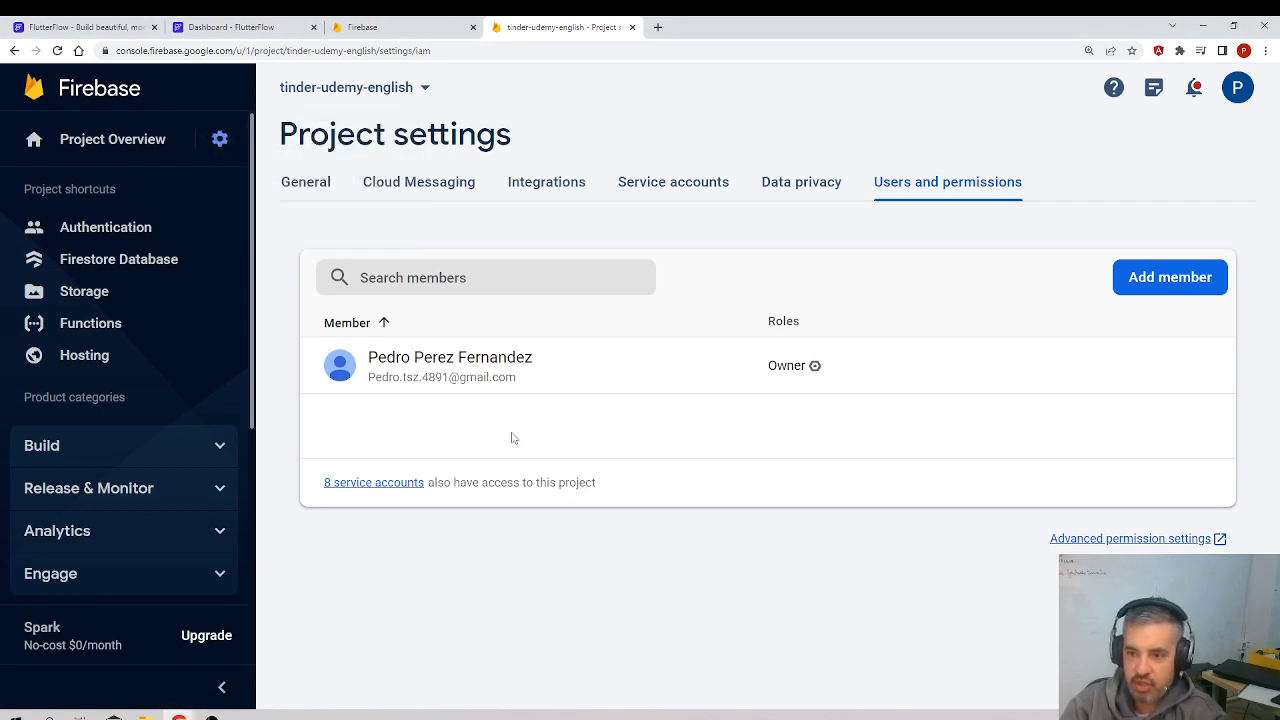
Step: Start adding a project member with FlutterFlow's e-mail address and select the Editor role for it
{"action": "left_click", "coordinate": [1157, 276]}
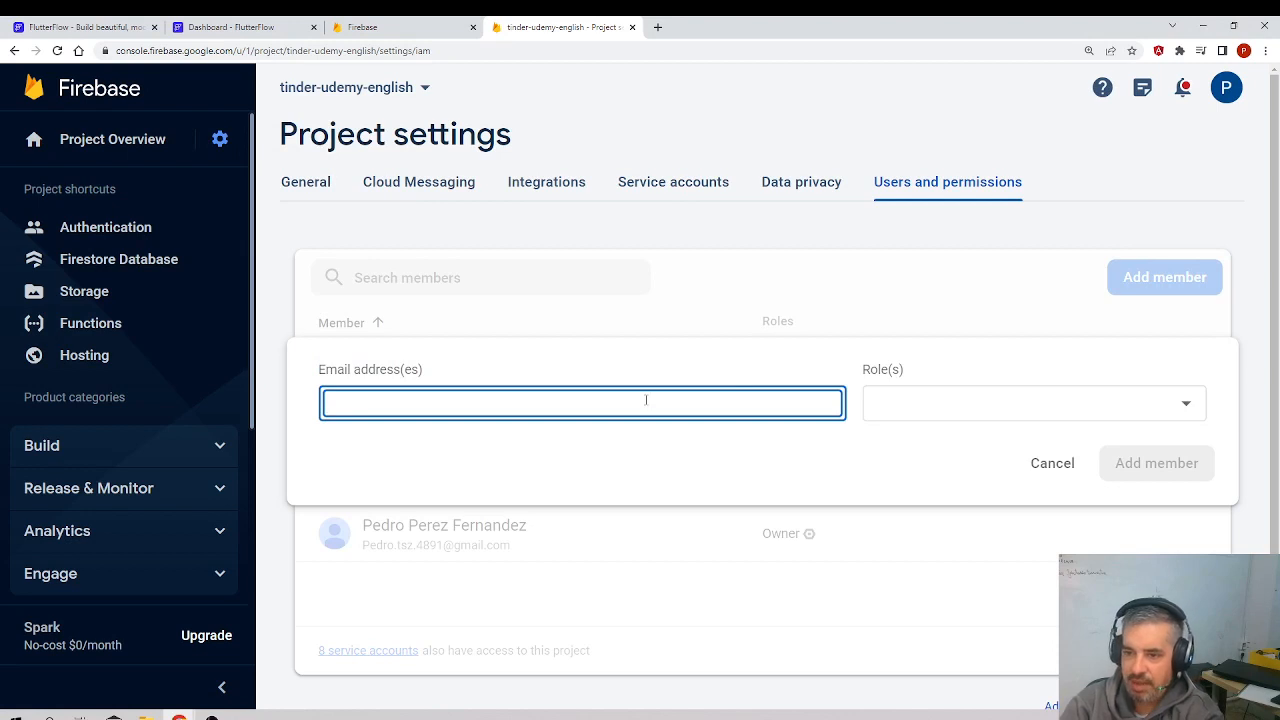
{"action": "key", "text": "ctrl+v"}
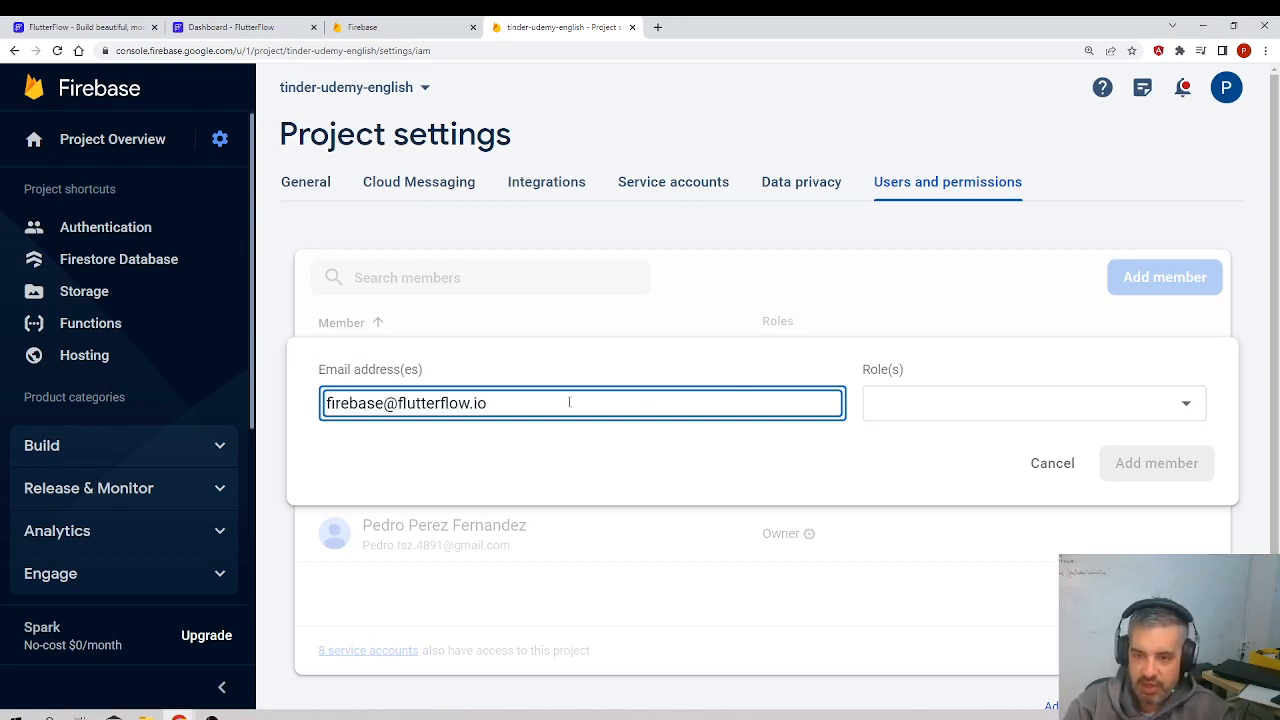
{"action": "left_click_drag", "start_coordinate": [571, 400], "coordinate": [321, 410]}
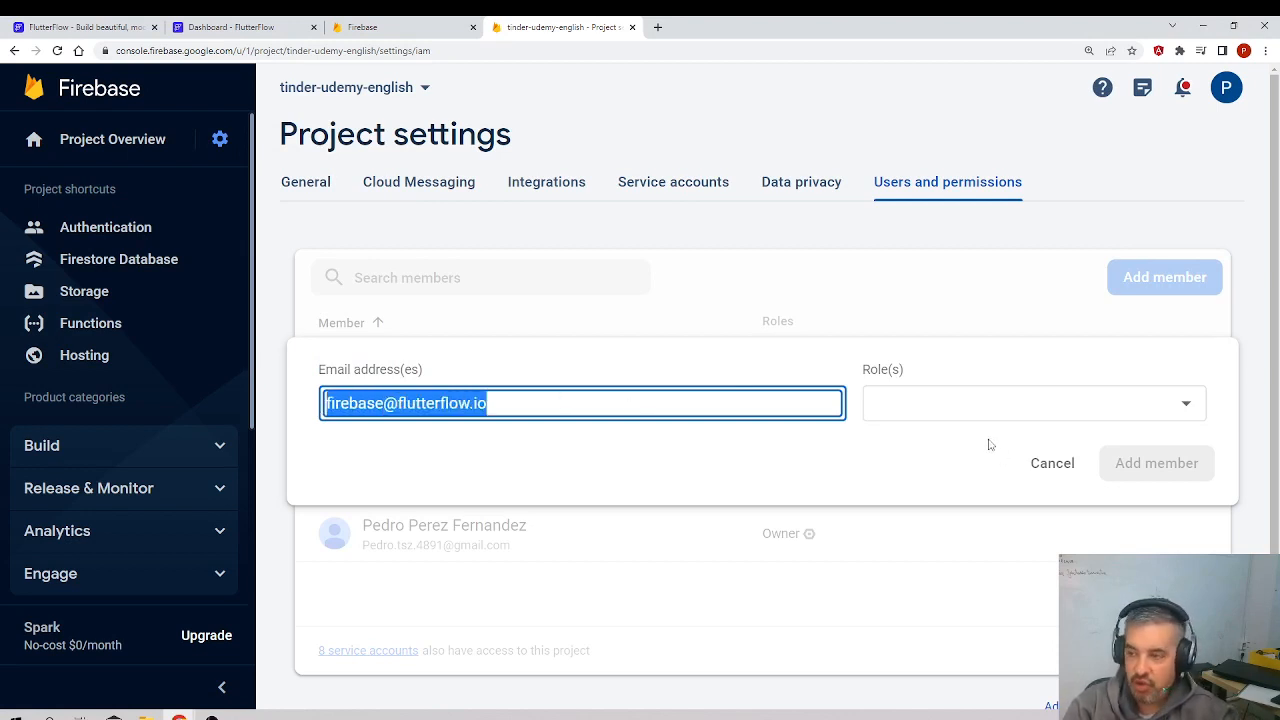
{"action": "left_click", "coordinate": [967, 405]}
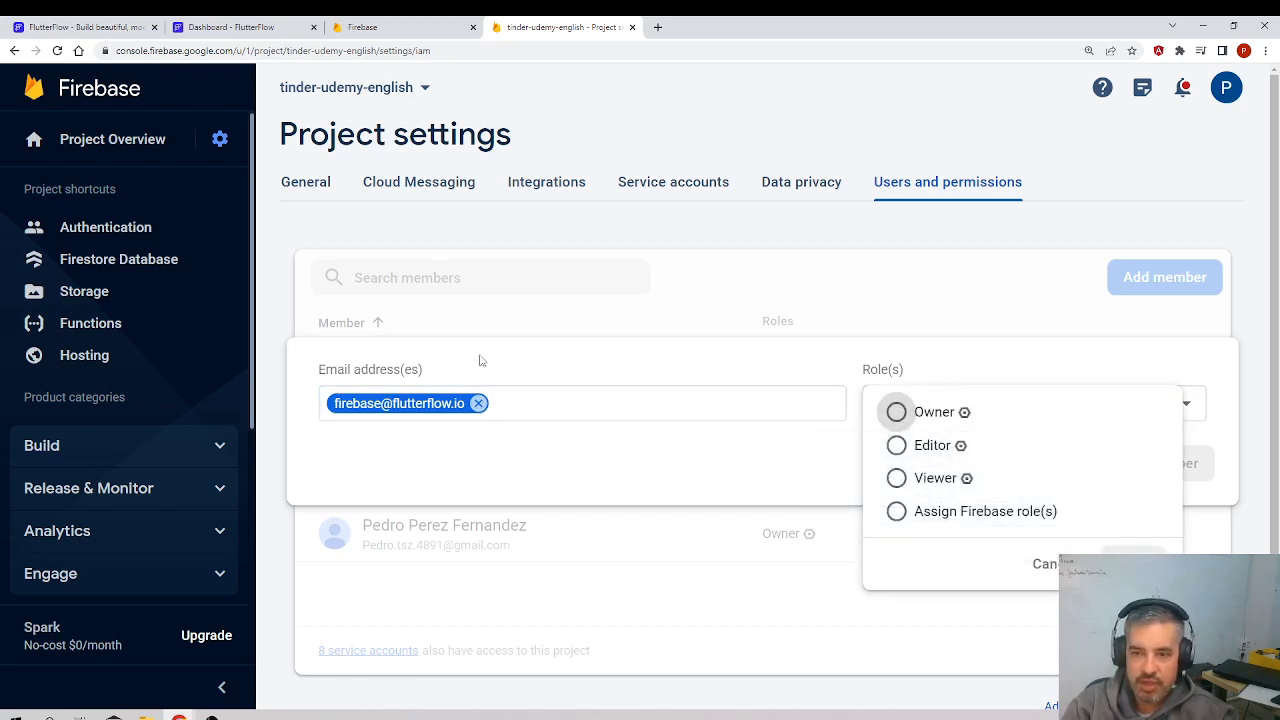
{"action": "left_click", "coordinate": [895, 446]}
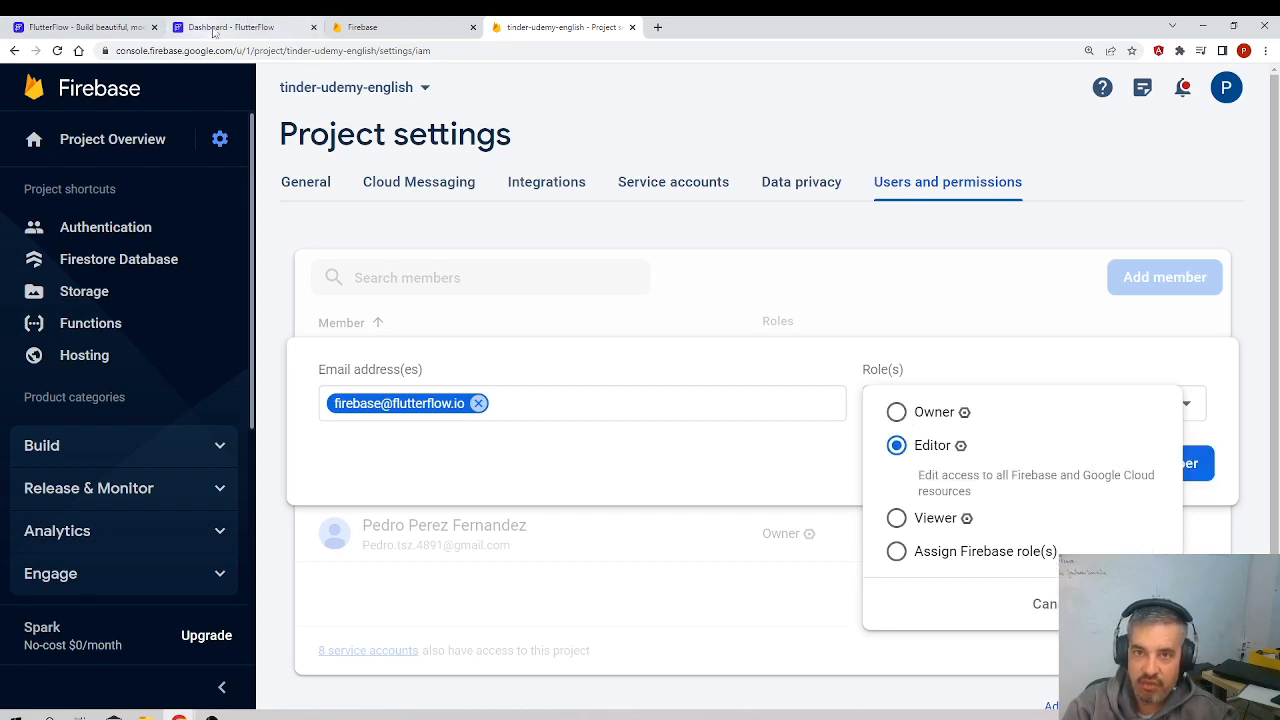
Step: Switch to the FlutterFlow project, retry the Firebase connection and check which role the access error message asks for
{"action": "left_click", "coordinate": [225, 27]}
{"action": "left_click", "coordinate": [743, 305]}
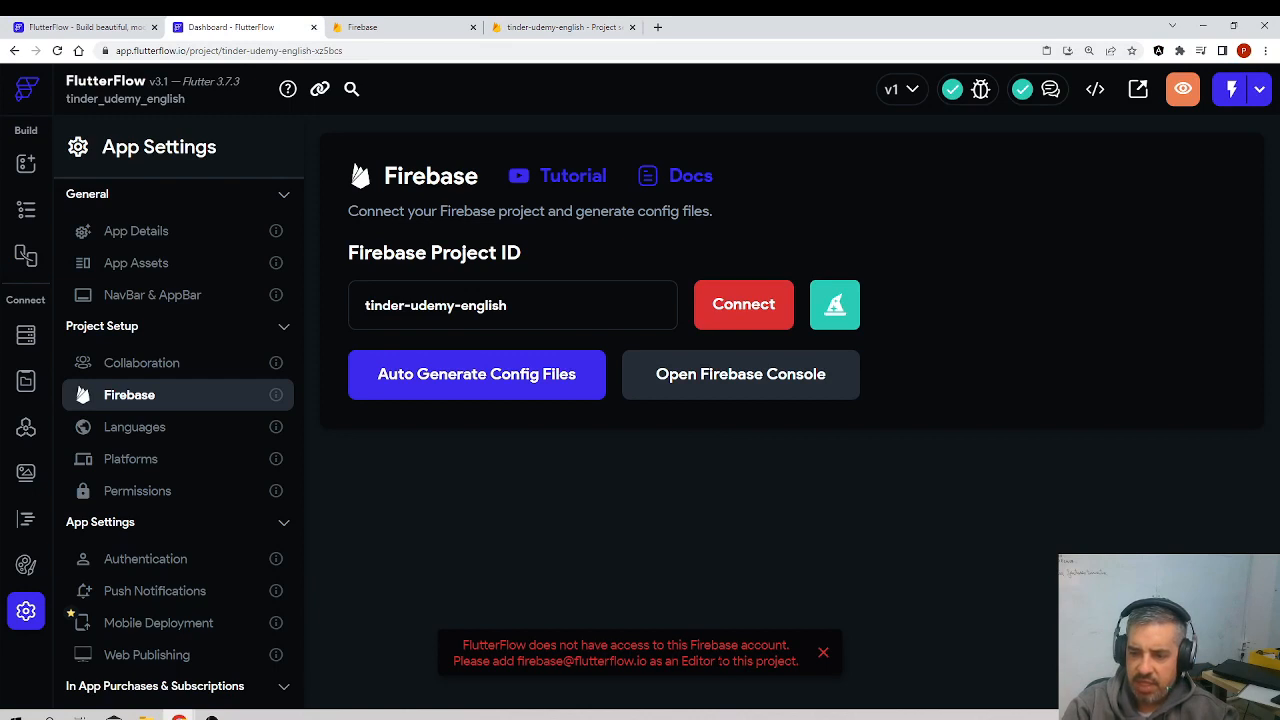
{"action": "left_click_drag", "start_coordinate": [719, 661], "coordinate": [528, 661]}
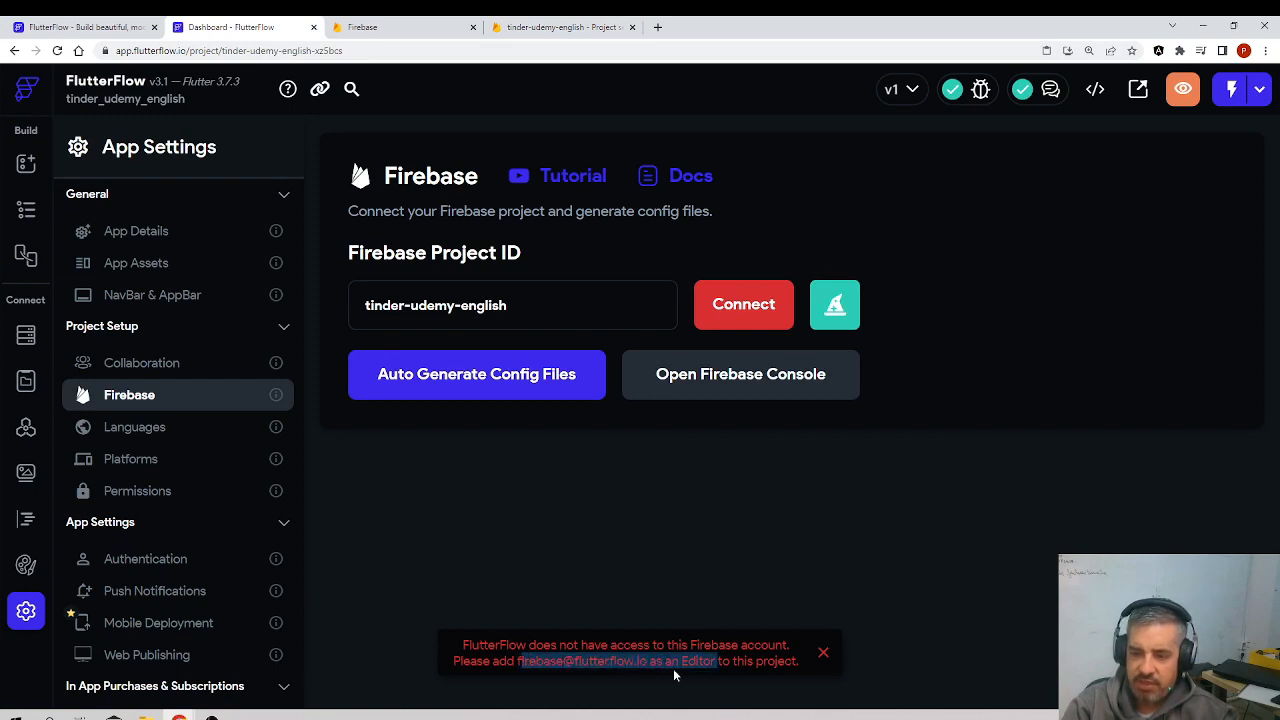
Step: Return to the Firebase console, confirm the Editor role and add FlutterFlow's account to the project
{"action": "left_click", "coordinate": [545, 27]}
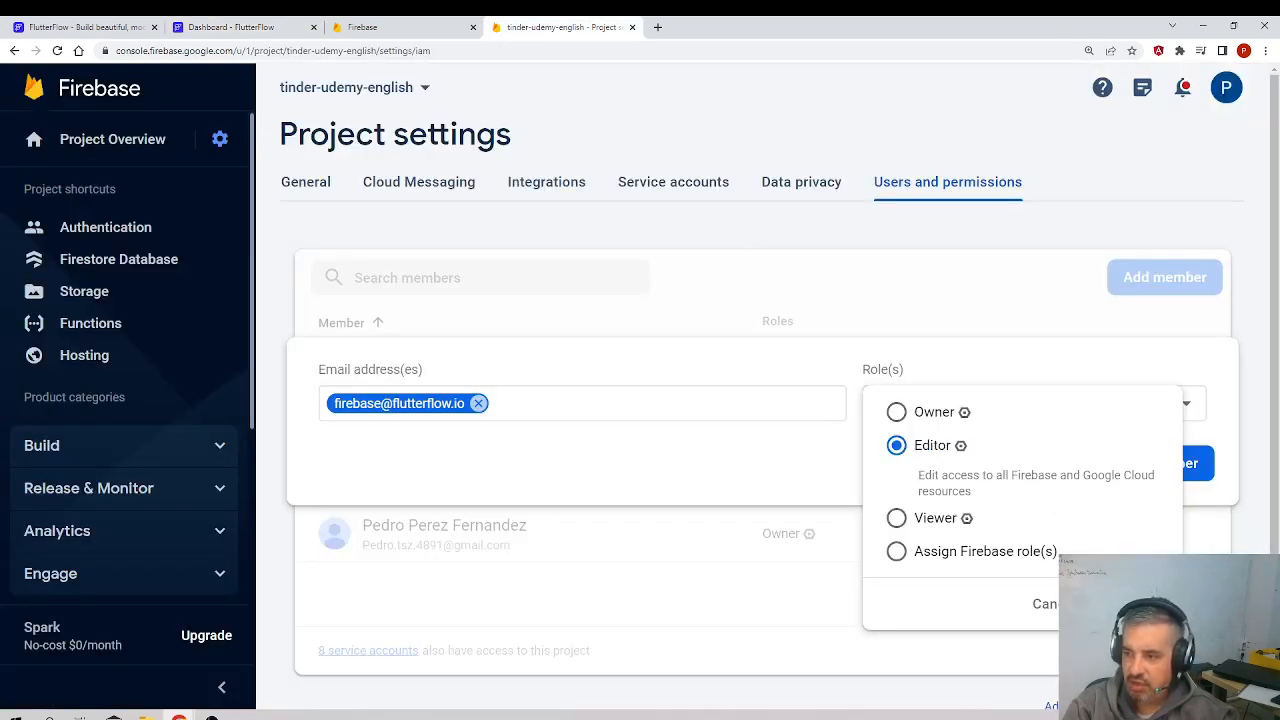
{"action": "left_click", "coordinate": [1066, 500]}
{"action": "left_click", "coordinate": [1128, 468]}
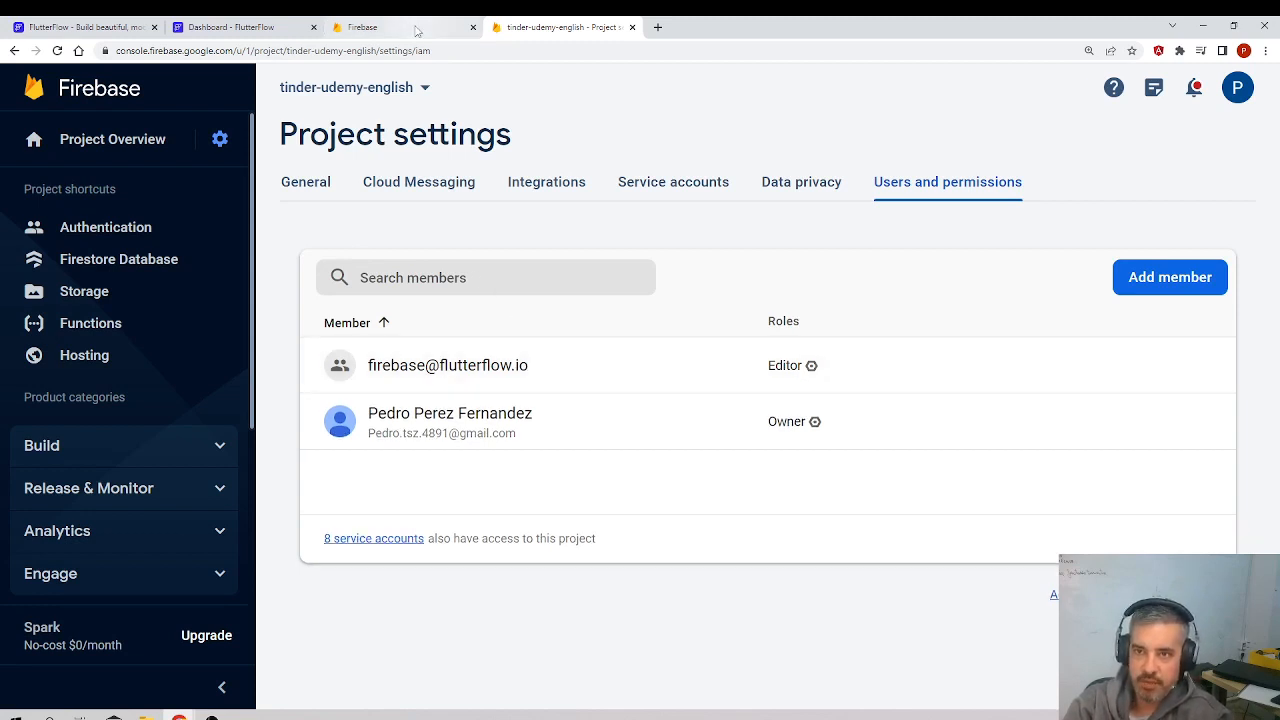
Step: Switch back to the FlutterFlow project and connect it to the tinder-udemy-english Firebase project
{"action": "left_click", "coordinate": [235, 27]}
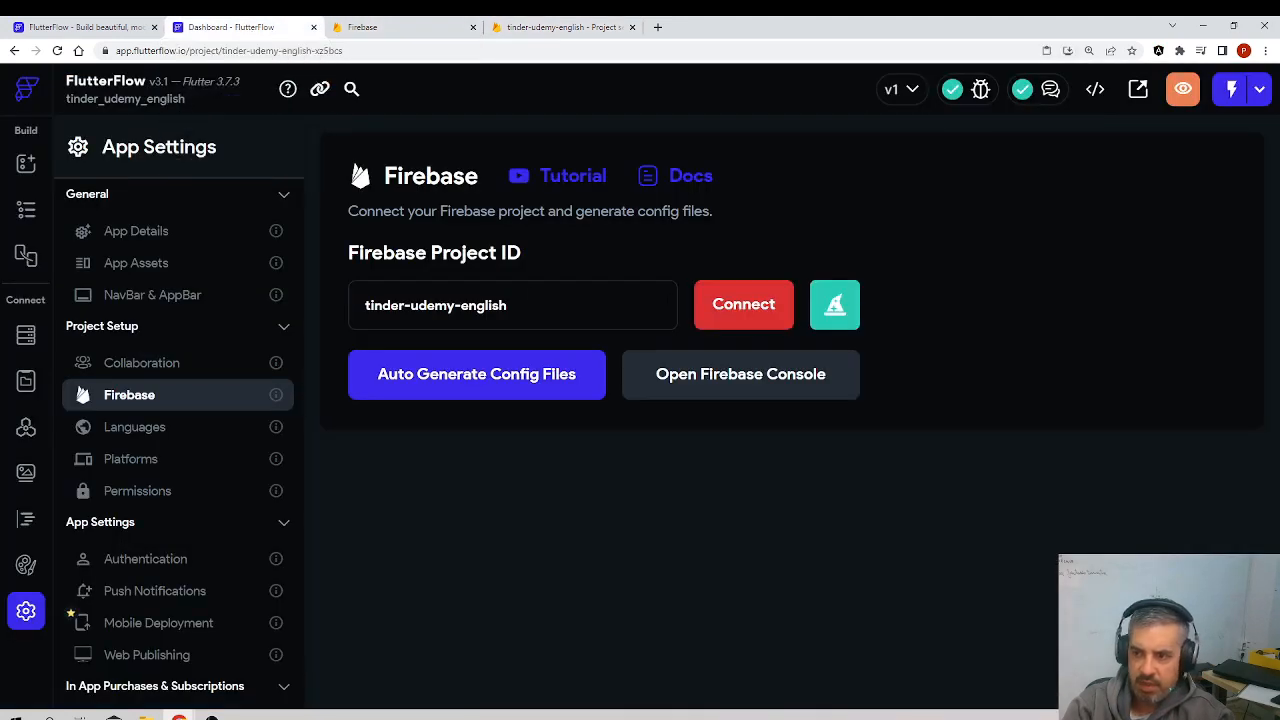
{"action": "left_click", "coordinate": [743, 305]}
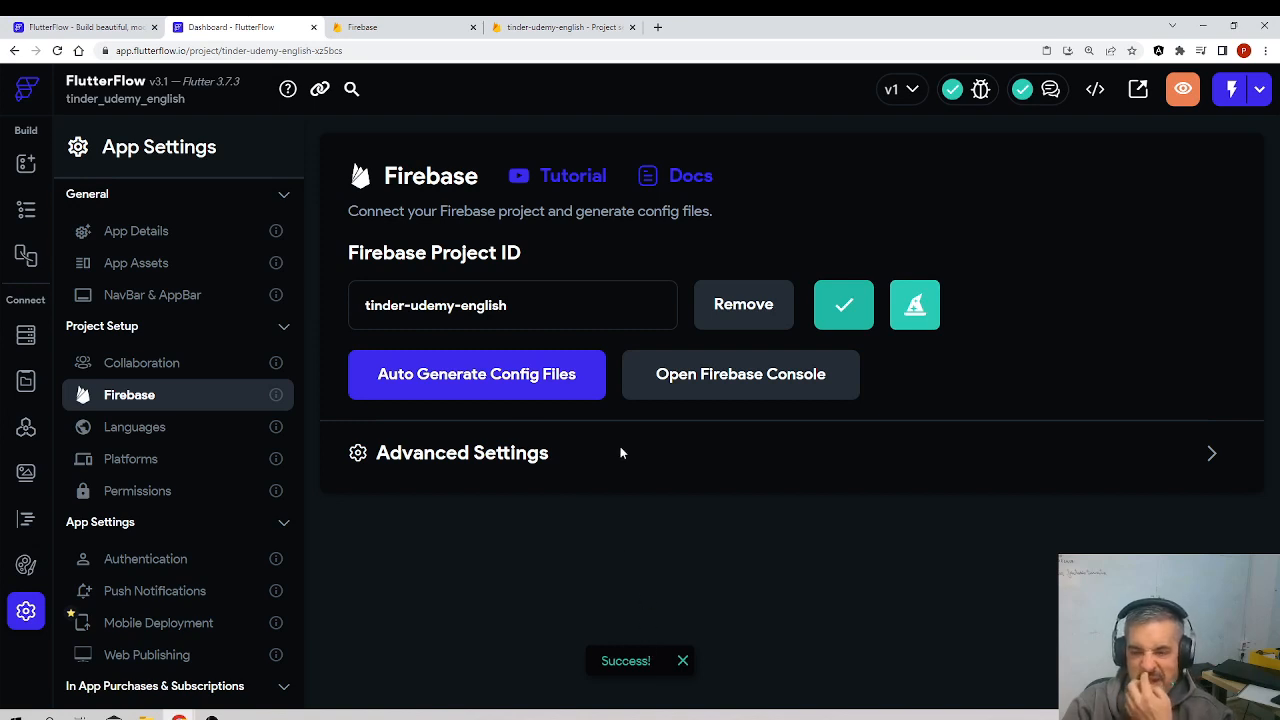
Step: Generate the Firebase config files with package name com.worktocloud.tinderudemyenglish and project nickname tinder-udemy-english
{"action": "left_click", "coordinate": [511, 379]}
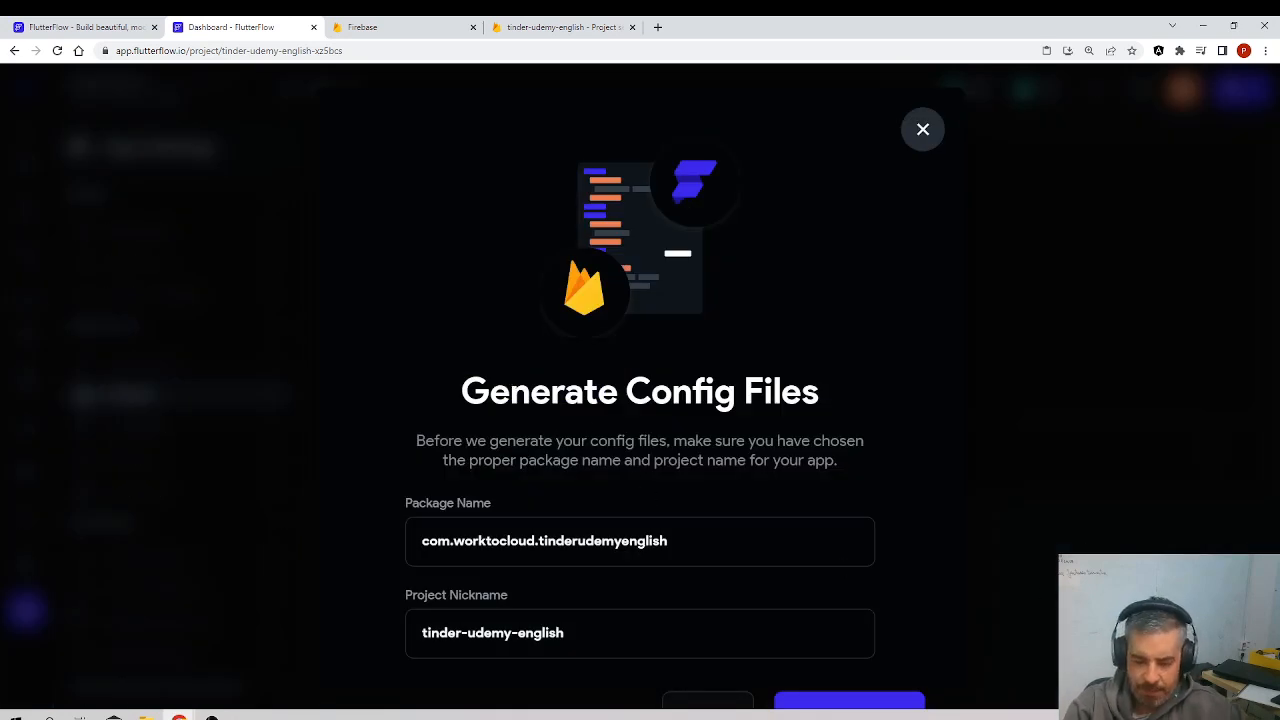
{"action": "key", "text": "ctrl+minus"}
{"action": "left_click_drag", "start_coordinate": [663, 481], "coordinate": [437, 482]}
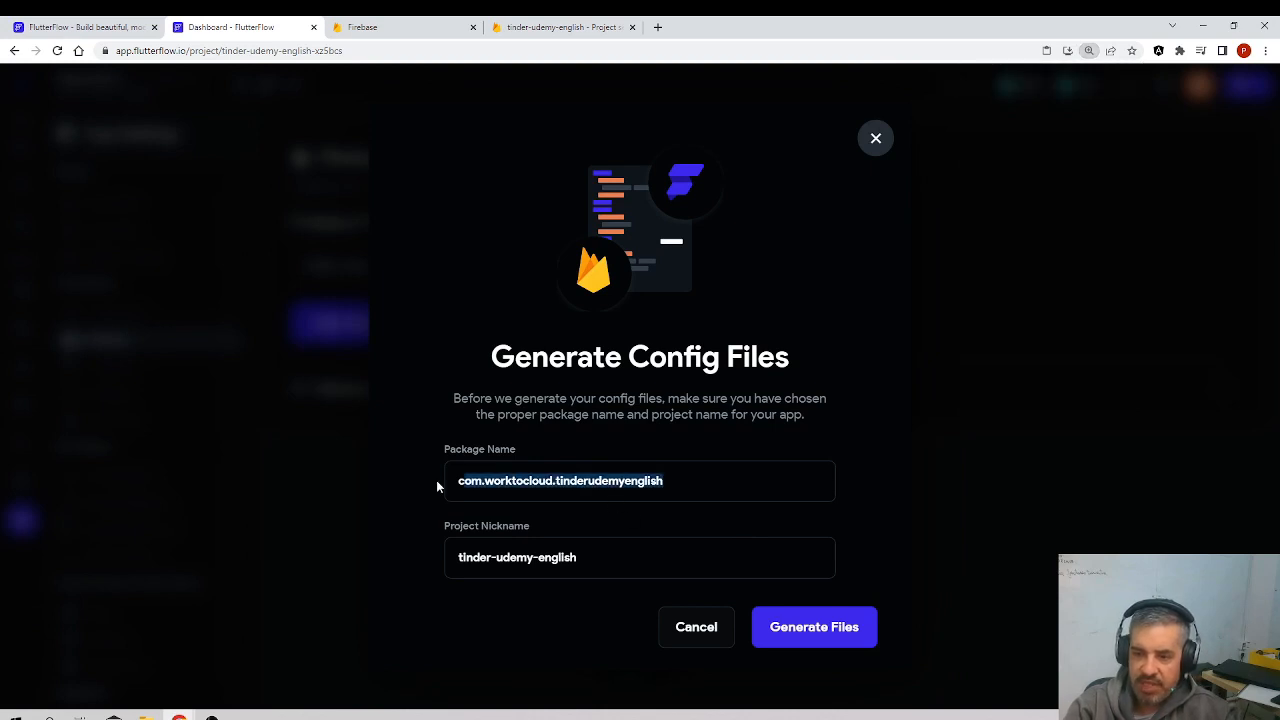
{"action": "left_click", "coordinate": [640, 558]}
{"action": "left_click_drag", "start_coordinate": [663, 481], "coordinate": [619, 481]}
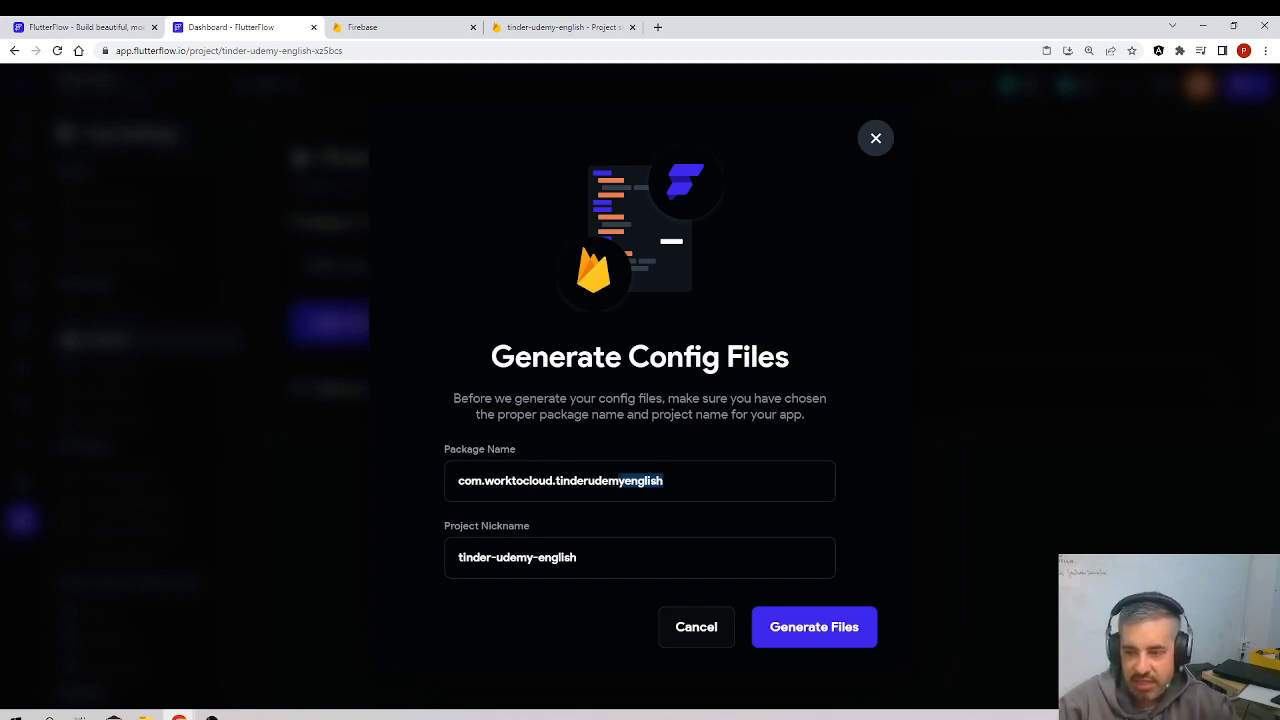
{"action": "left_click", "coordinate": [665, 481]}
{"action": "left_click", "coordinate": [577, 481]}
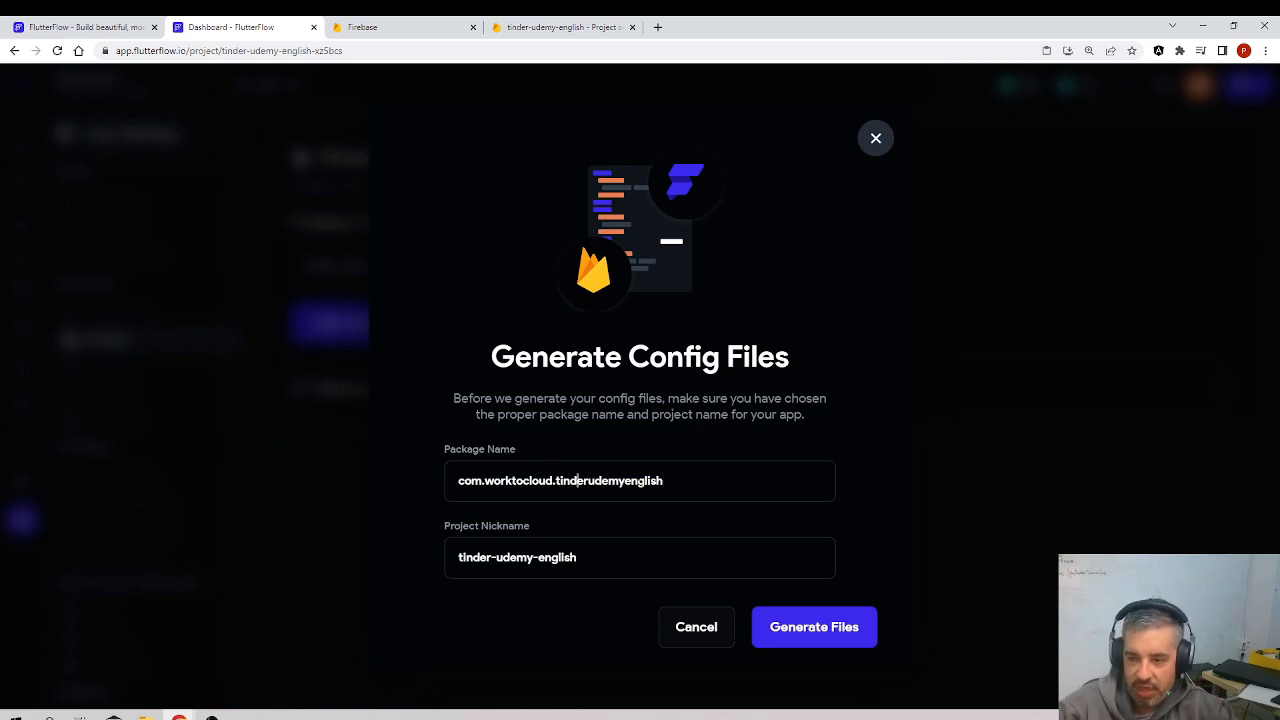
{"action": "left_click", "coordinate": [817, 628]}
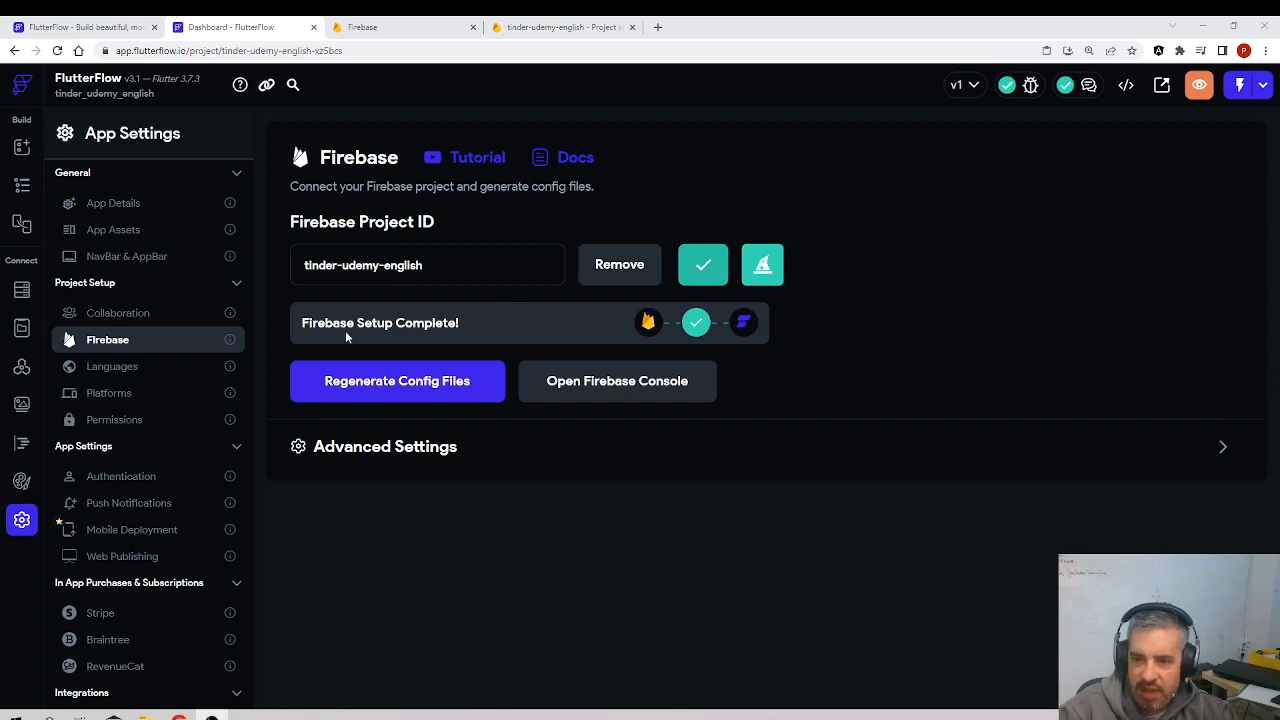
Step: Look through the available Cloud Functions regions in the advanced Firebase settings without changing the default, and collapse the section
{"action": "left_click", "coordinate": [1219, 448]}
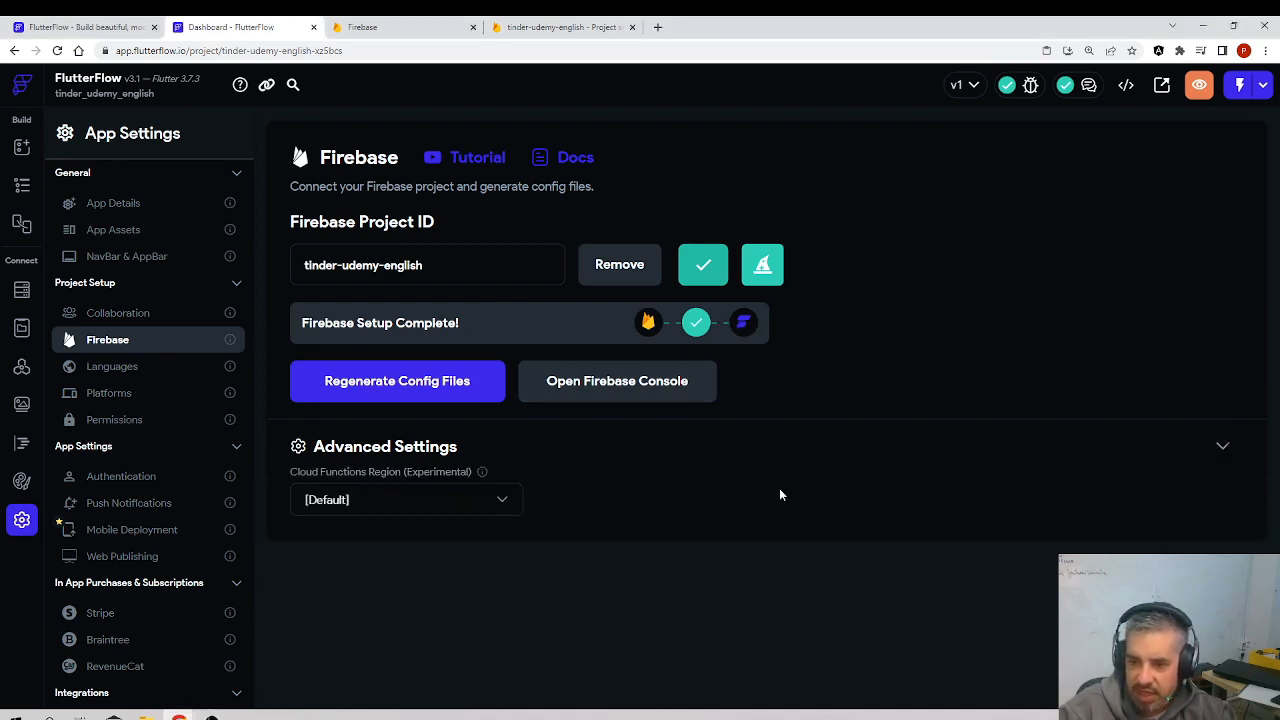
{"action": "left_click", "coordinate": [396, 500]}
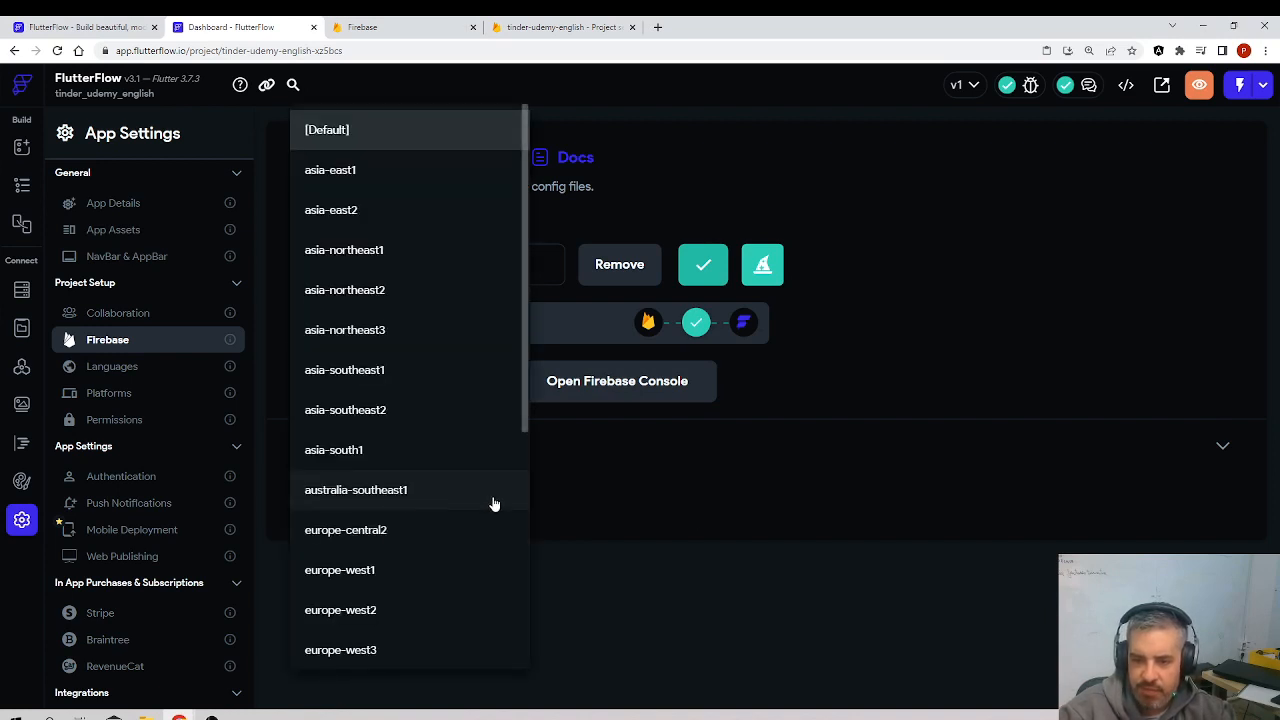
{"action": "left_click", "coordinate": [694, 506]}
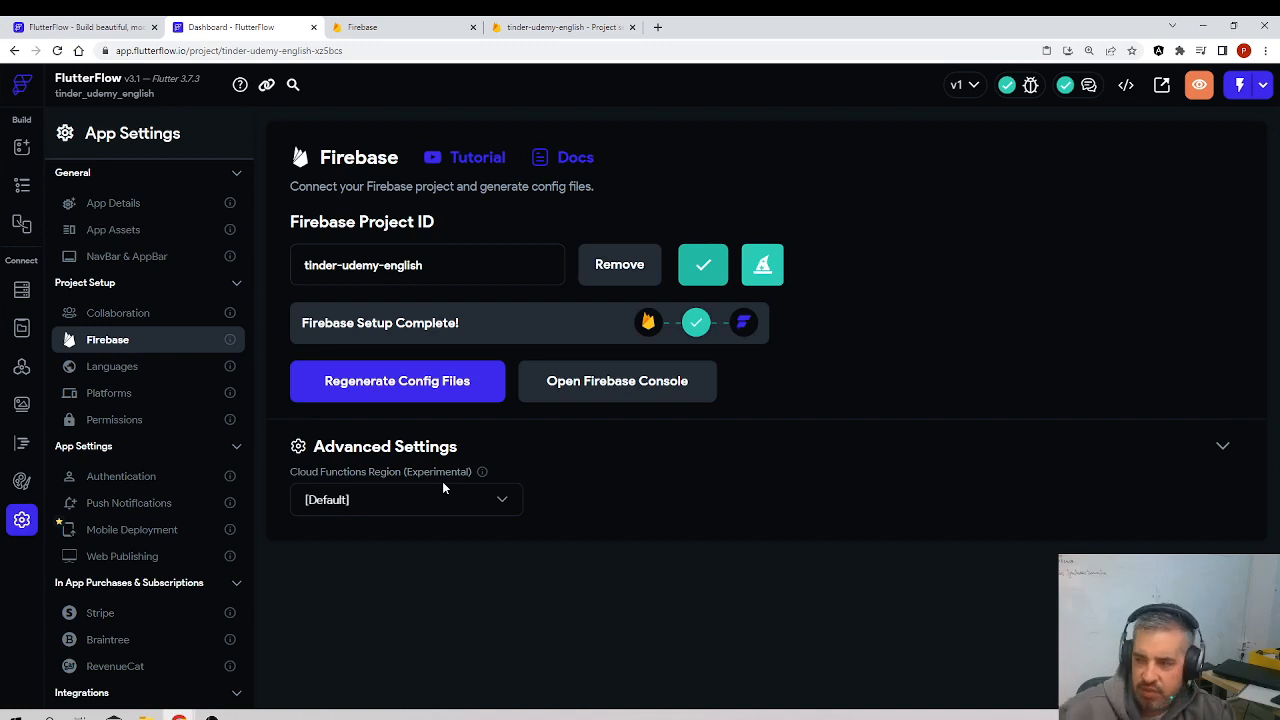
{"action": "left_click", "coordinate": [1223, 447]}
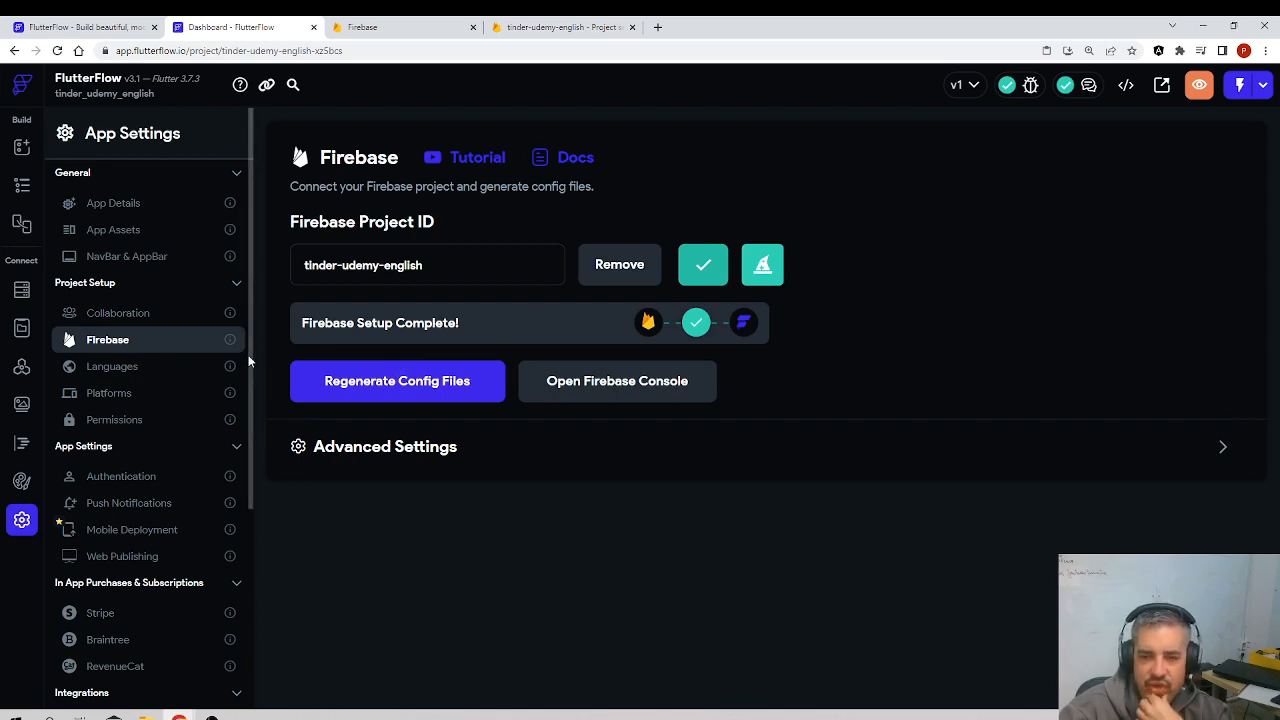
Step: Create a Firestore collection named flutterflow in the FlutterFlow project
{"action": "left_click", "coordinate": [22, 291]}
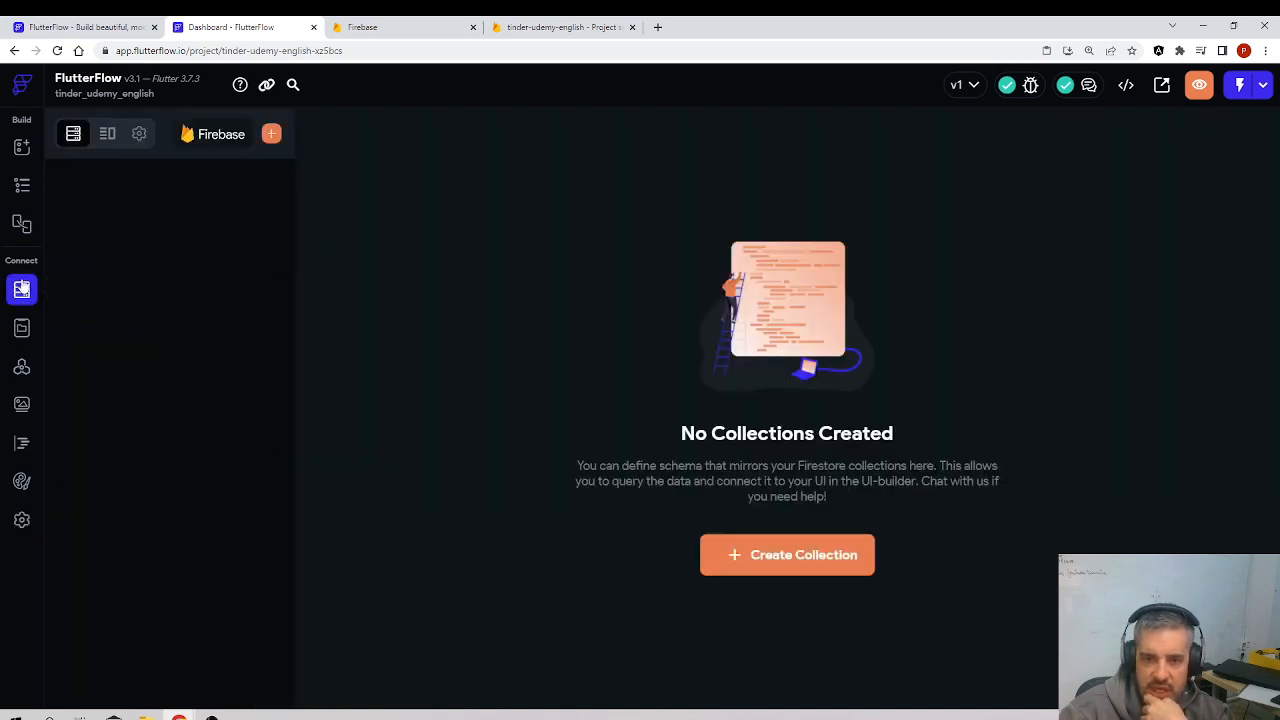
{"action": "left_click", "coordinate": [796, 556]}
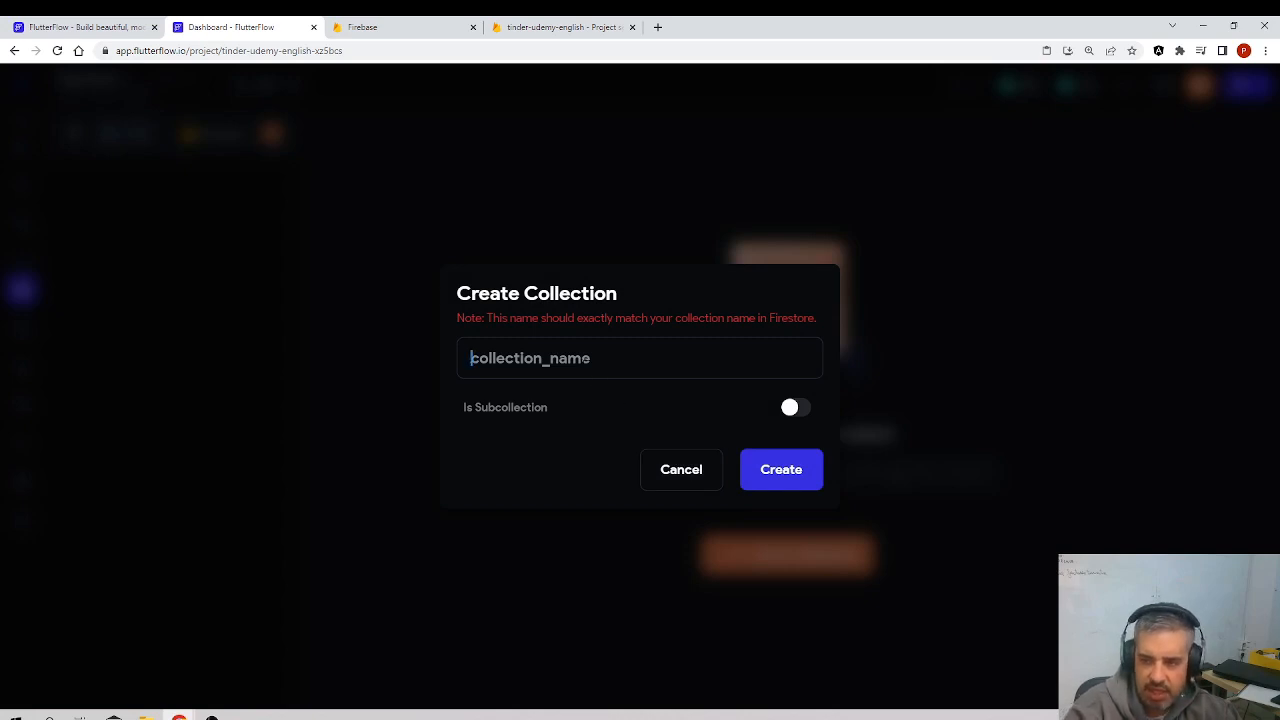
{"action": "type", "text": "trie"}
{"action": "key", "text": "BackSpace"}
{"action": "key", "text": "BackSpace"}
{"action": "key", "text": "BackSpace"}
{"action": "key", "text": "BackSpace"}
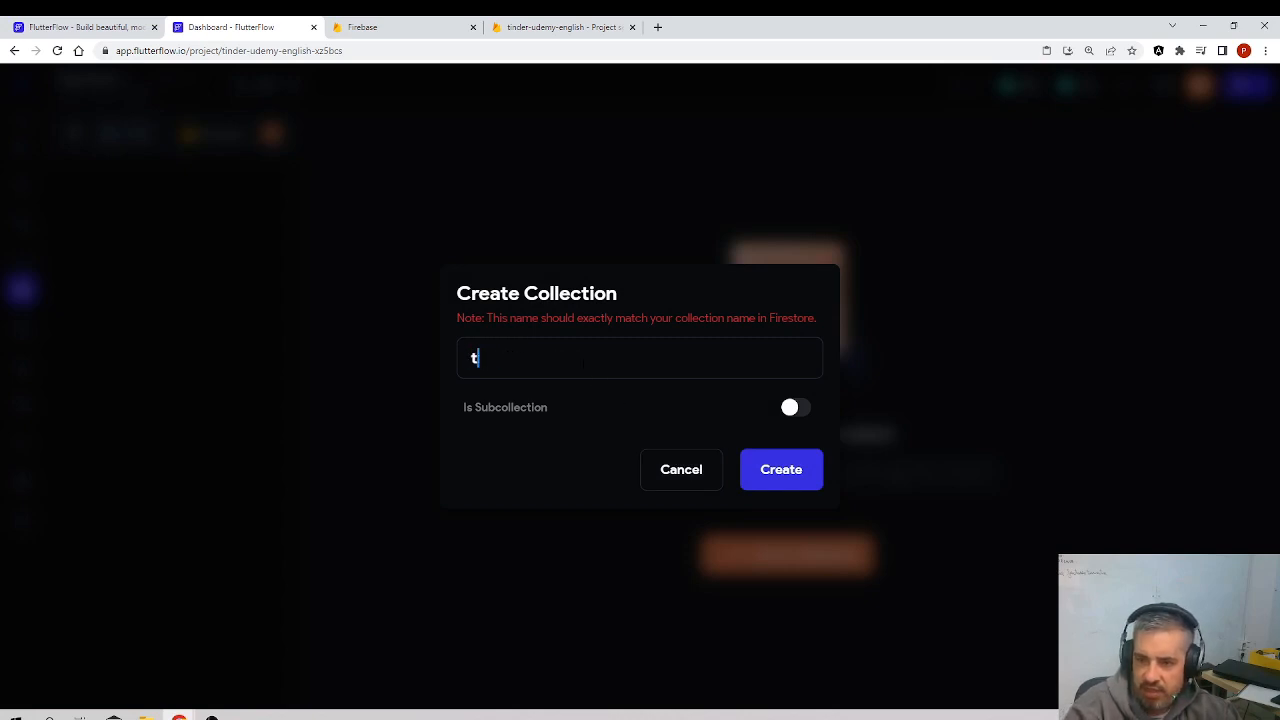
{"action": "type", "text": "flutterflow"}
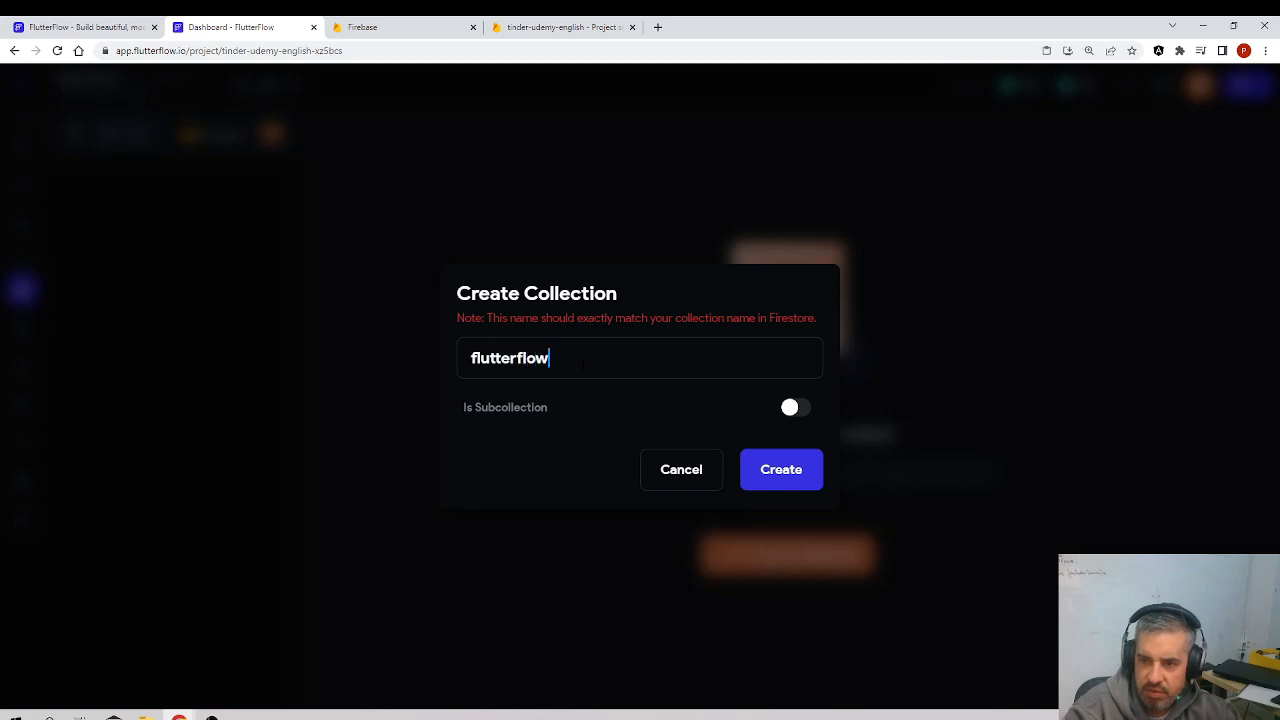
{"action": "left_click", "coordinate": [780, 469]}
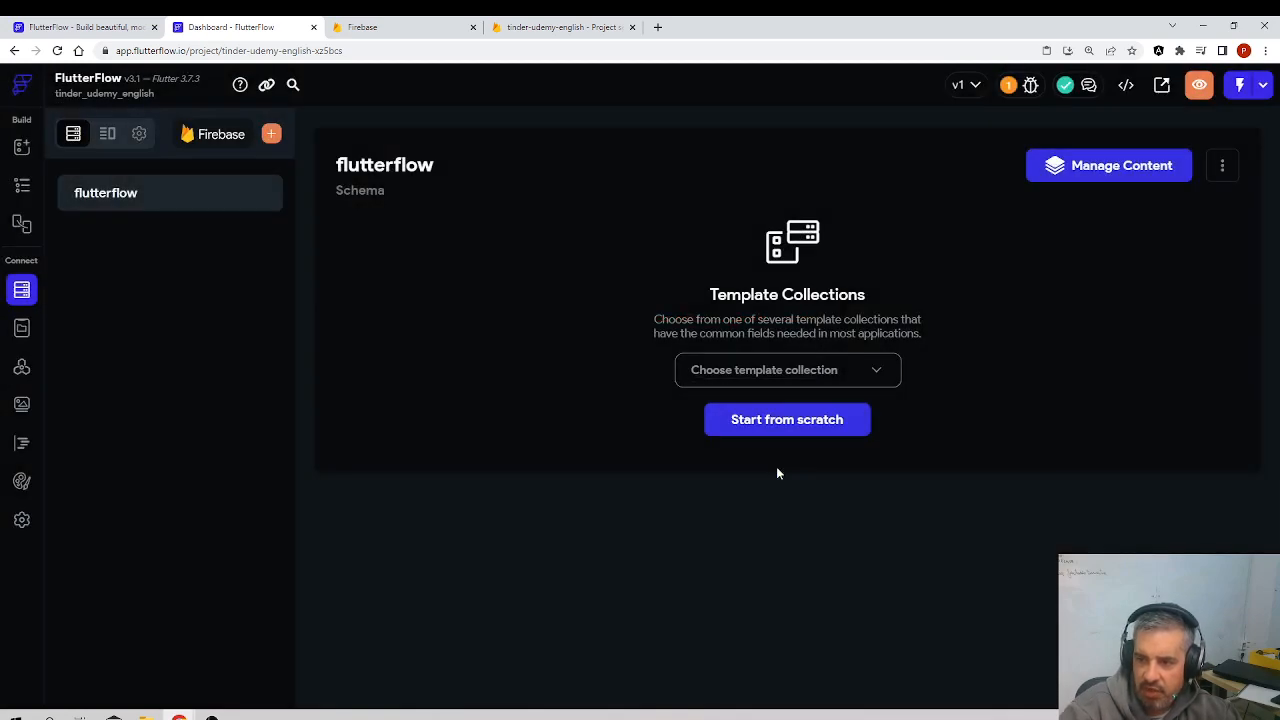
Step: Open the content manager of the flutterflow collection and add an empty document to it
{"action": "left_click", "coordinate": [1080, 168]}
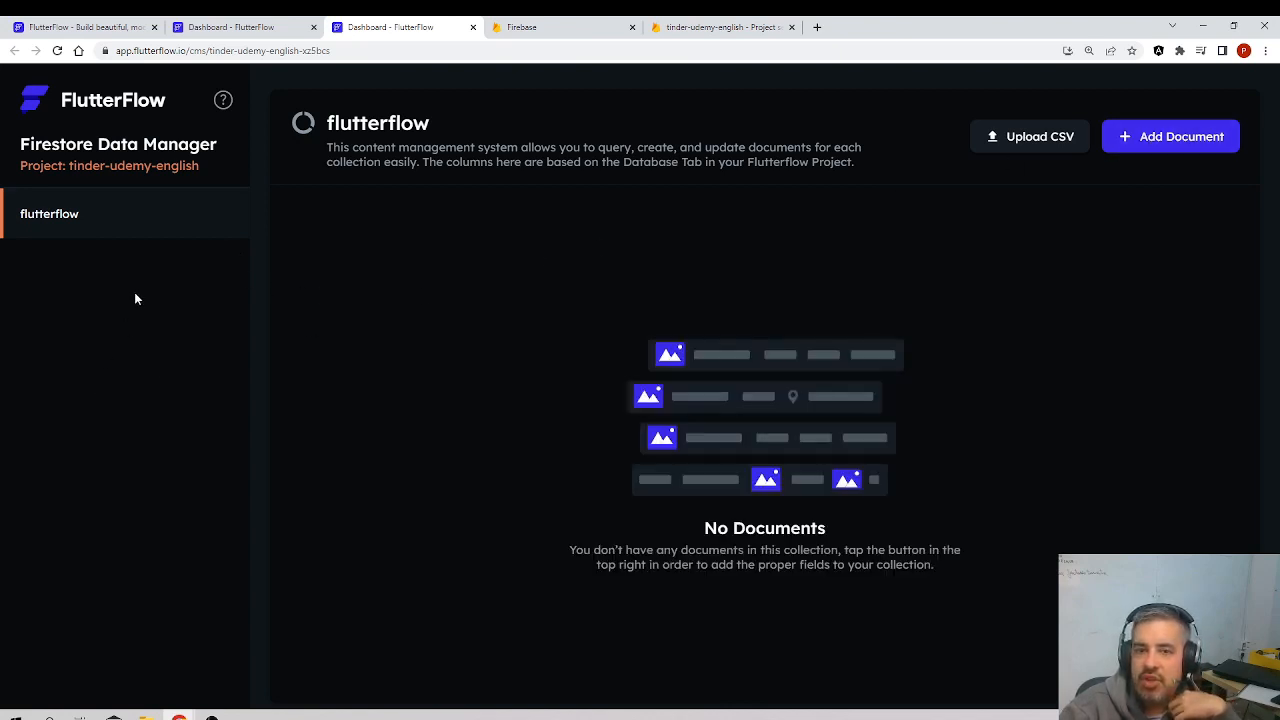
{"action": "left_click", "coordinate": [1151, 148]}
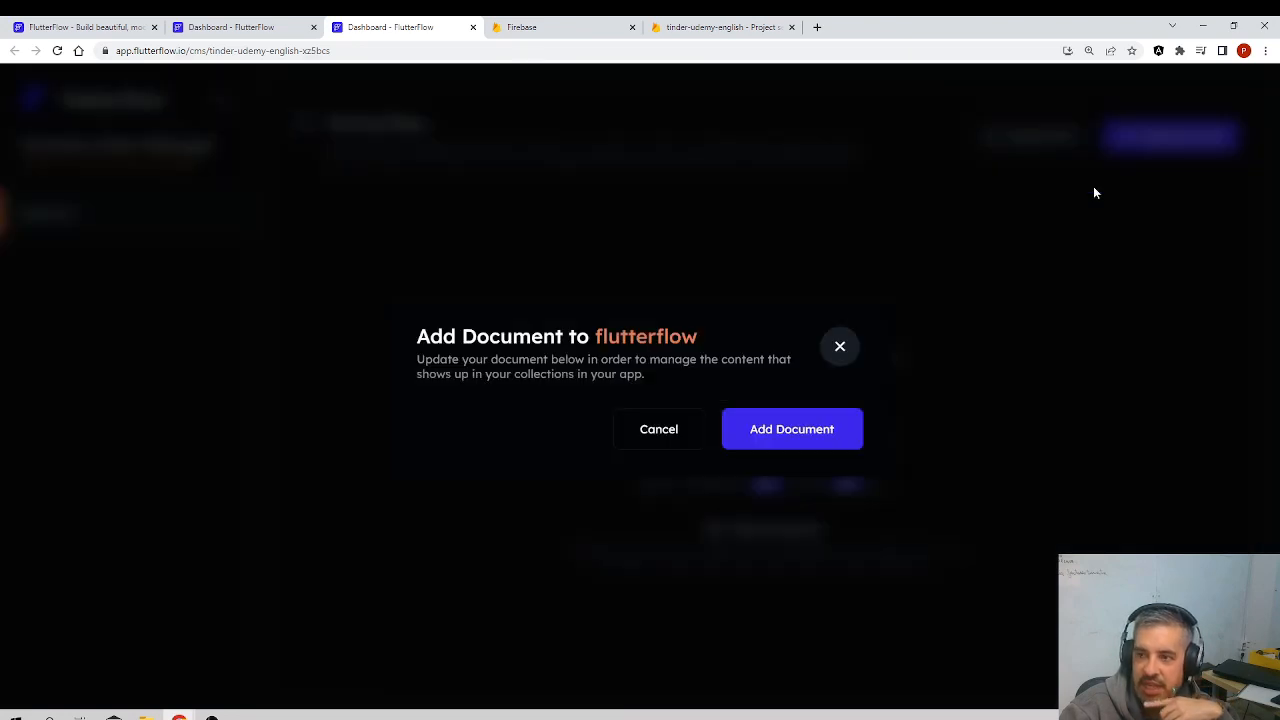
{"action": "left_click", "coordinate": [778, 430]}
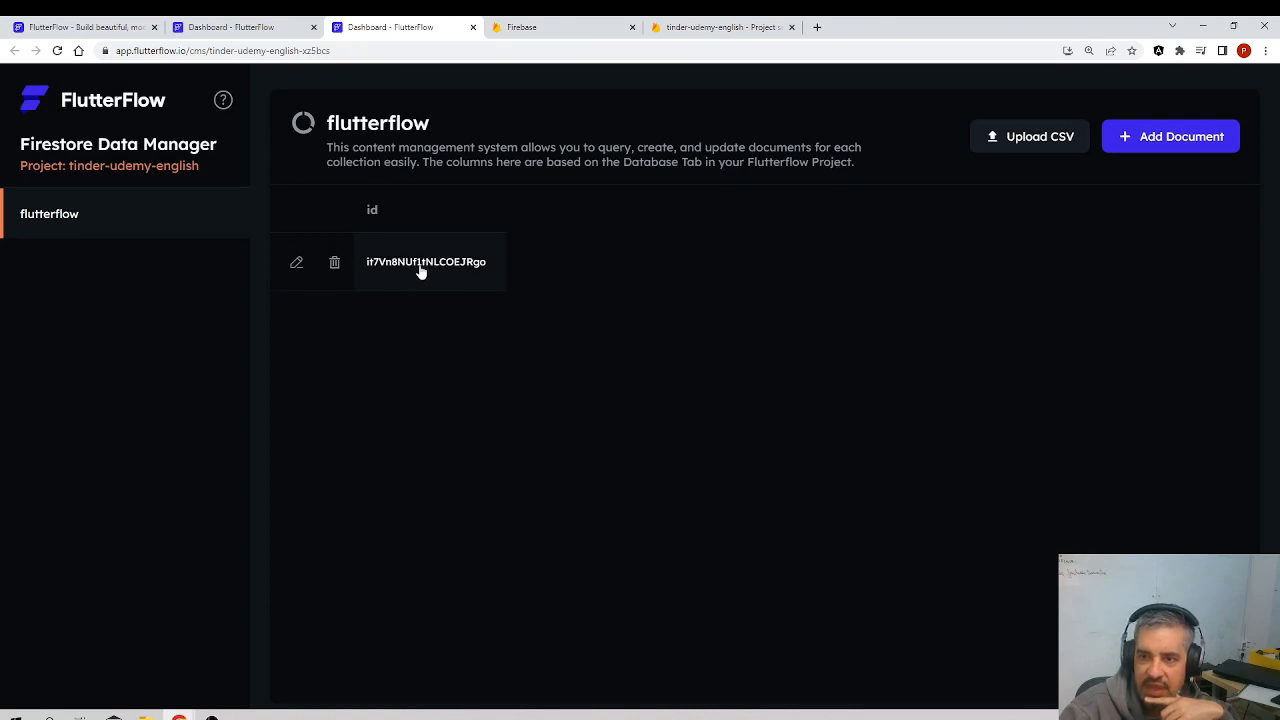
Step: Switch to the Firebase console and check the flutterflow collection and its document in the Firestore Database
{"action": "left_click", "coordinate": [715, 27]}
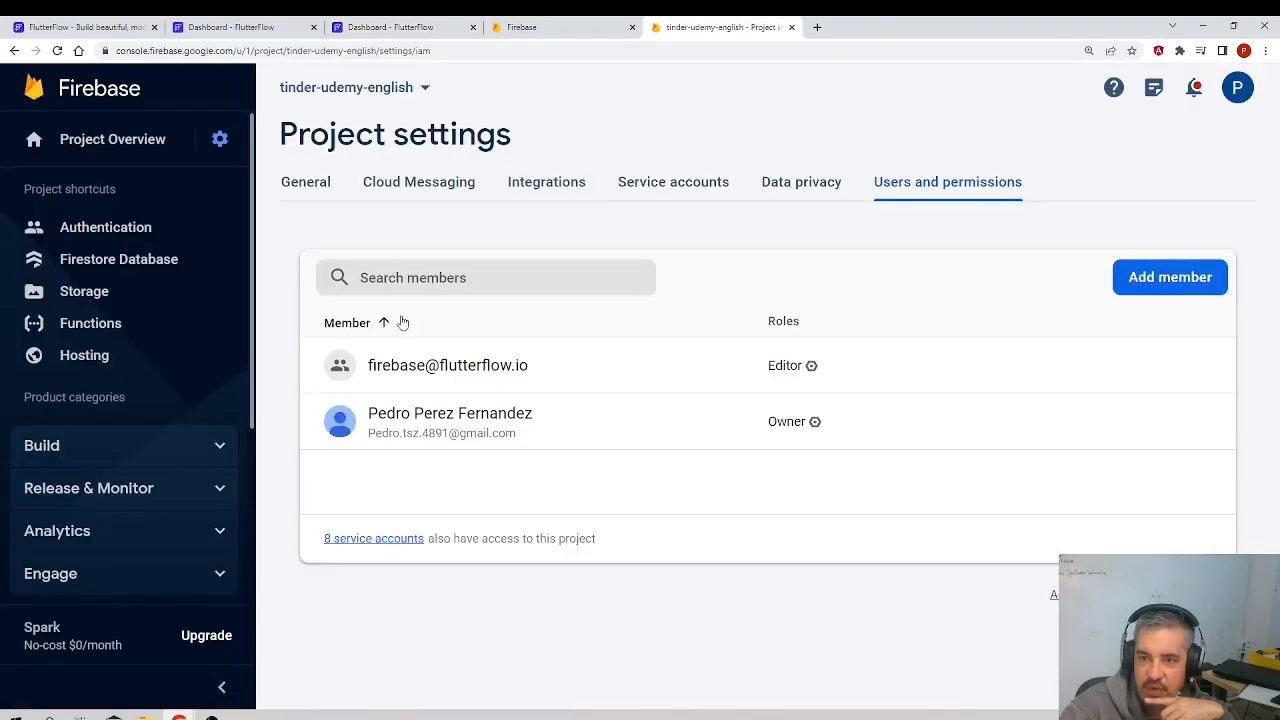
{"action": "left_click", "coordinate": [101, 262]}
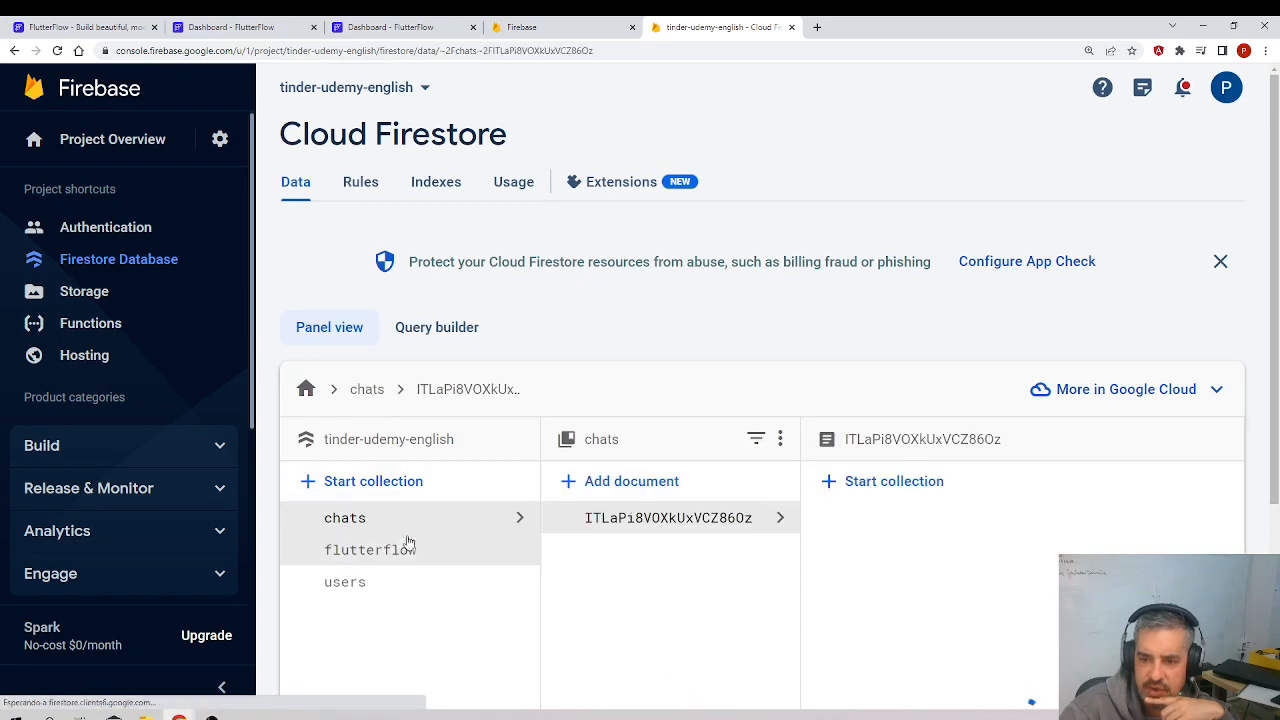
{"action": "left_click", "coordinate": [372, 551]}
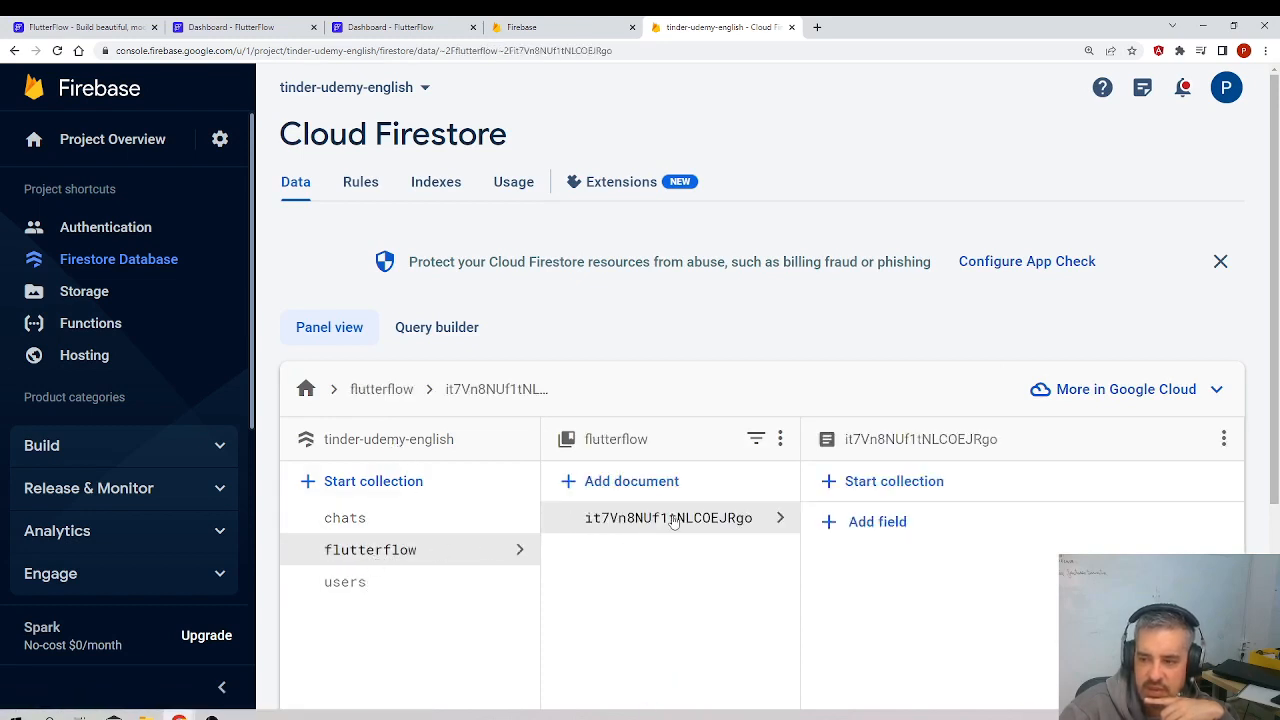
{"action": "scroll", "coordinate": [900, 500], "scroll_direction": "down", "scroll_amount": 3}
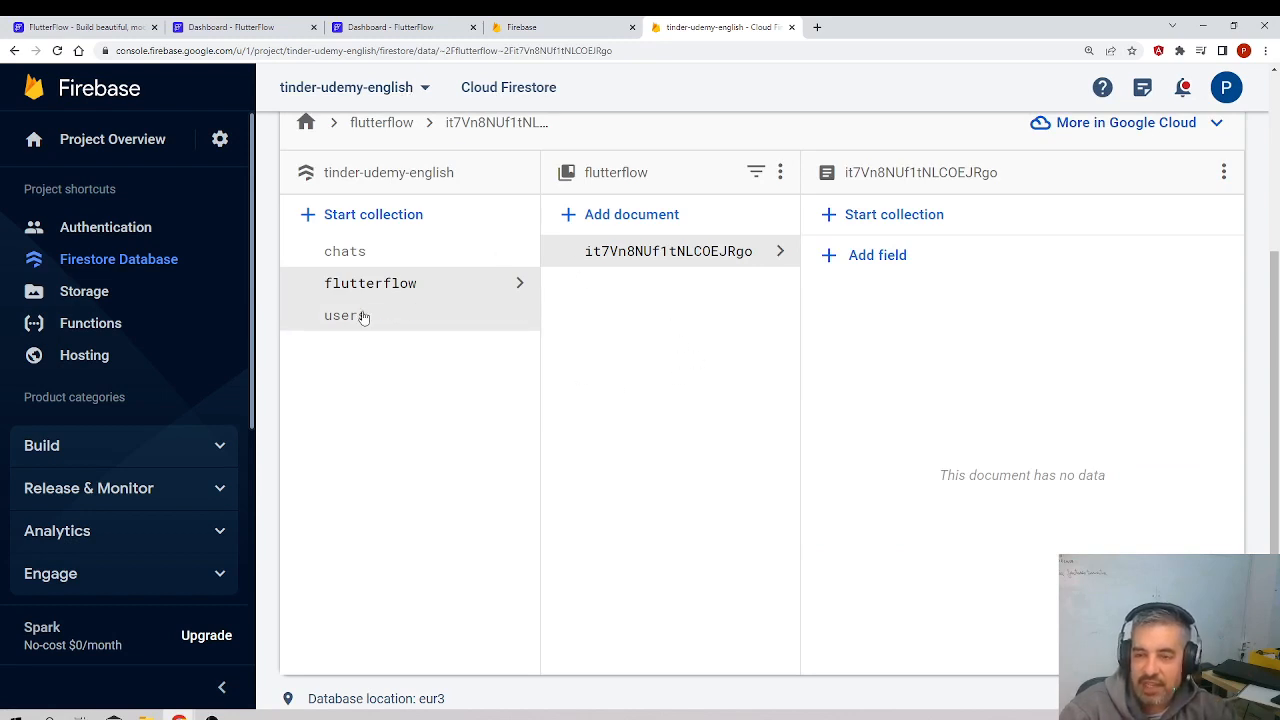
{"action": "left_click", "coordinate": [408, 32]}
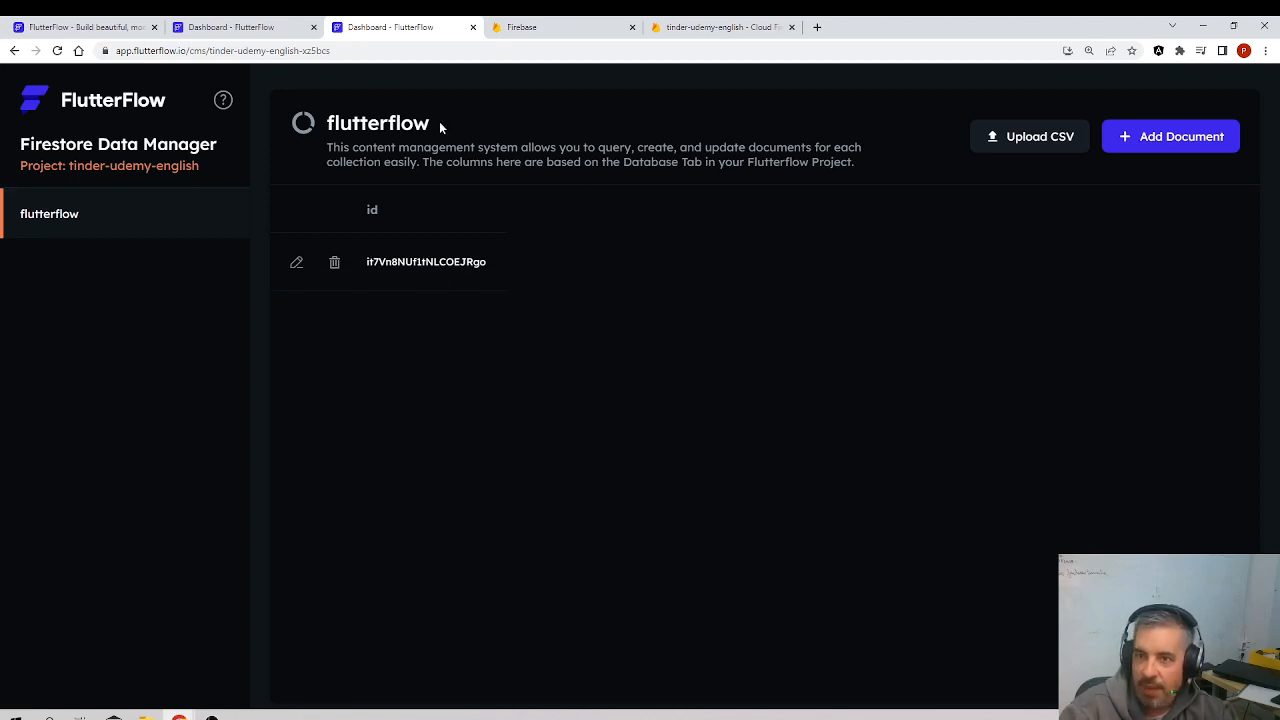
{"action": "left_click", "coordinate": [228, 27]}
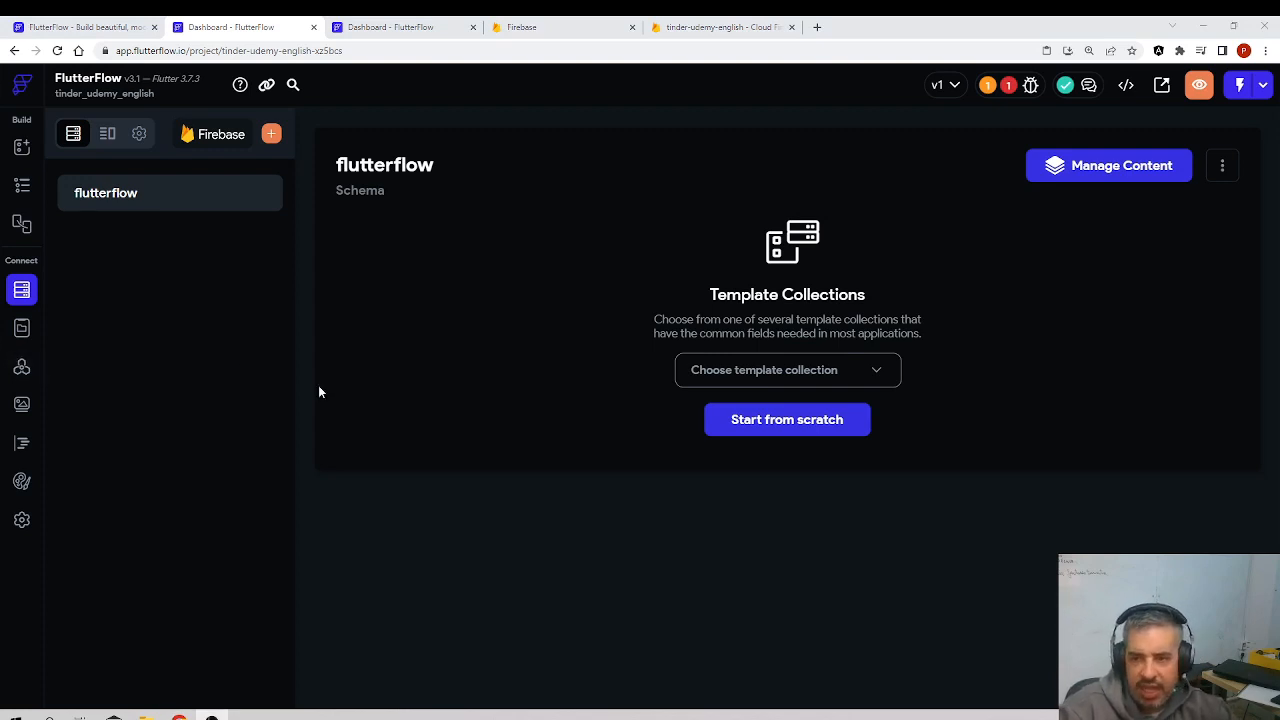
{"action": "left_click", "coordinate": [531, 37]}
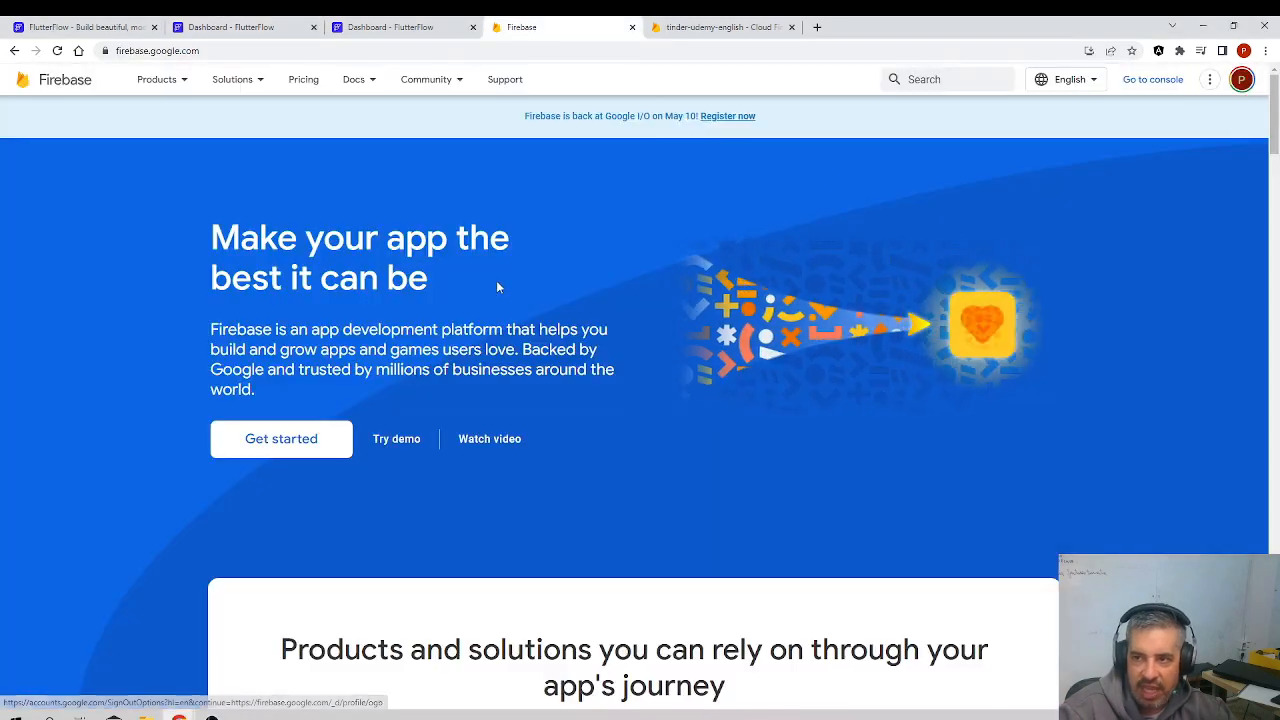
Step: Close the Firebase homepage and the Firestore Data Manager pages and return to the tinder_udemy_english project in FlutterFlow
{"action": "left_click", "coordinate": [676, 28]}
{"action": "left_click", "coordinate": [632, 27]}
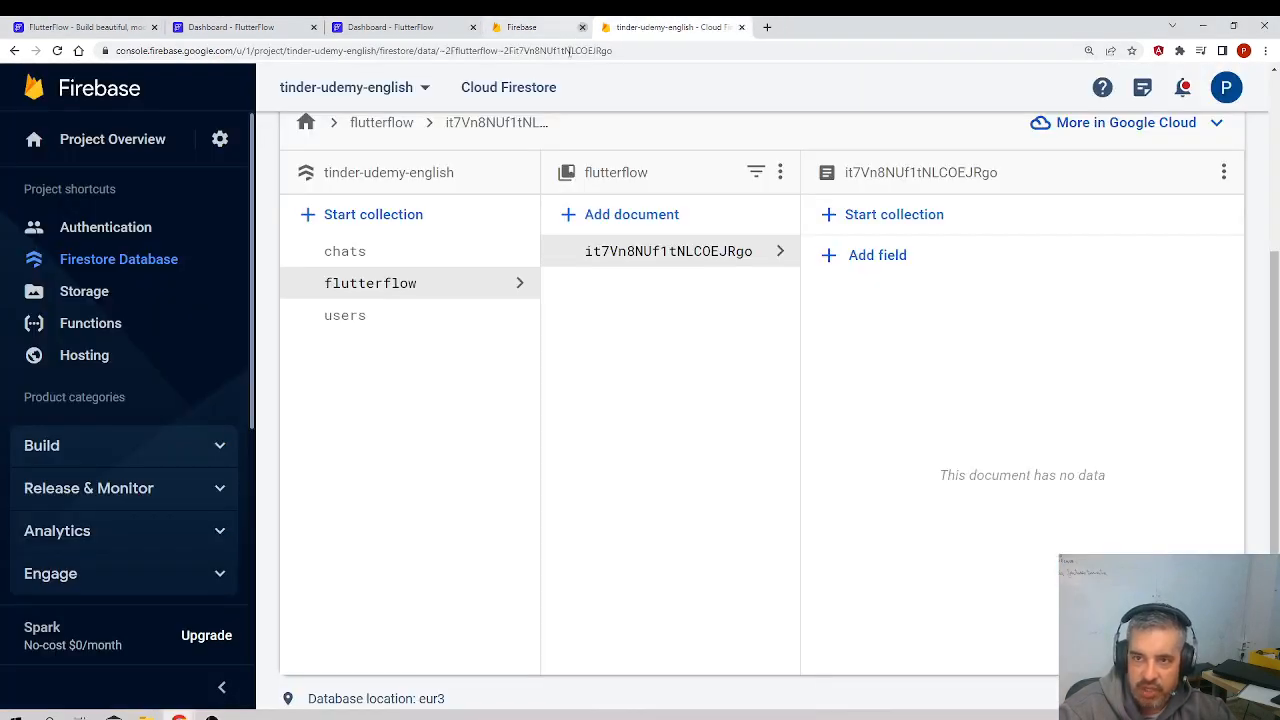
{"action": "left_click", "coordinate": [400, 27]}
{"action": "left_click", "coordinate": [253, 28]}
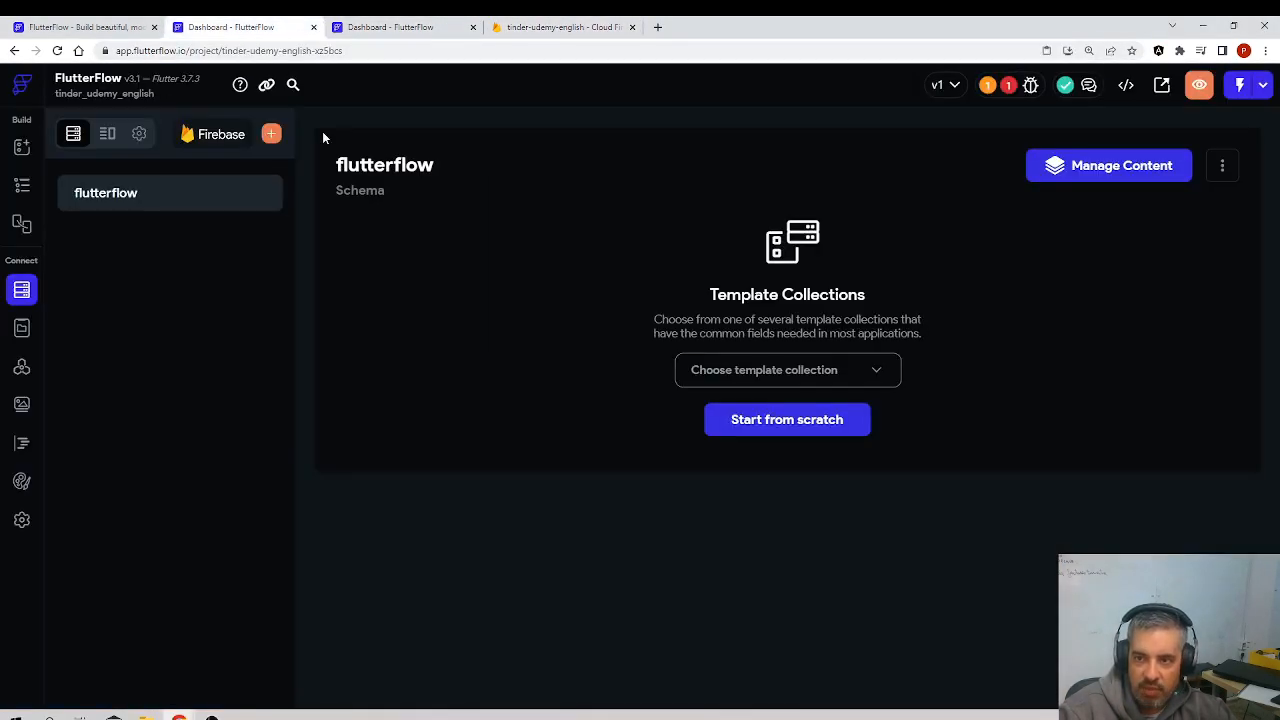
{"action": "left_click", "coordinate": [95, 27]}
{"action": "left_click", "coordinate": [225, 27]}
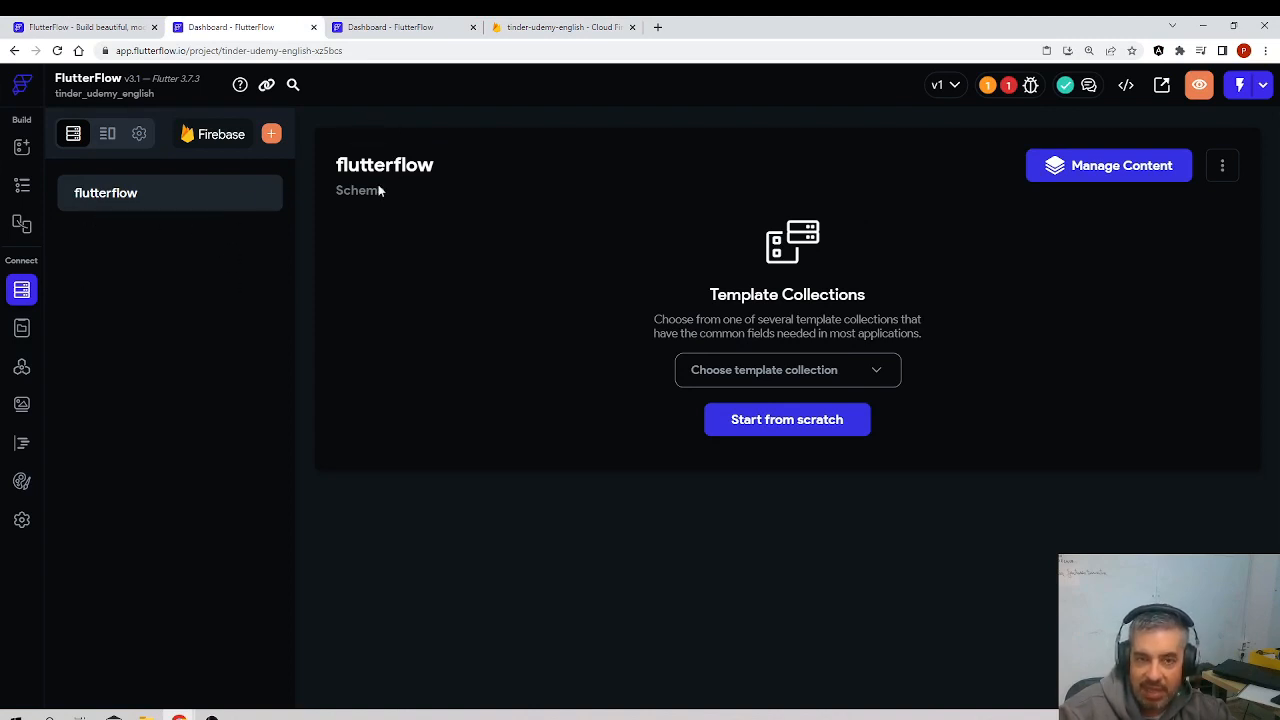
{"action": "left_click", "coordinate": [512, 33]}
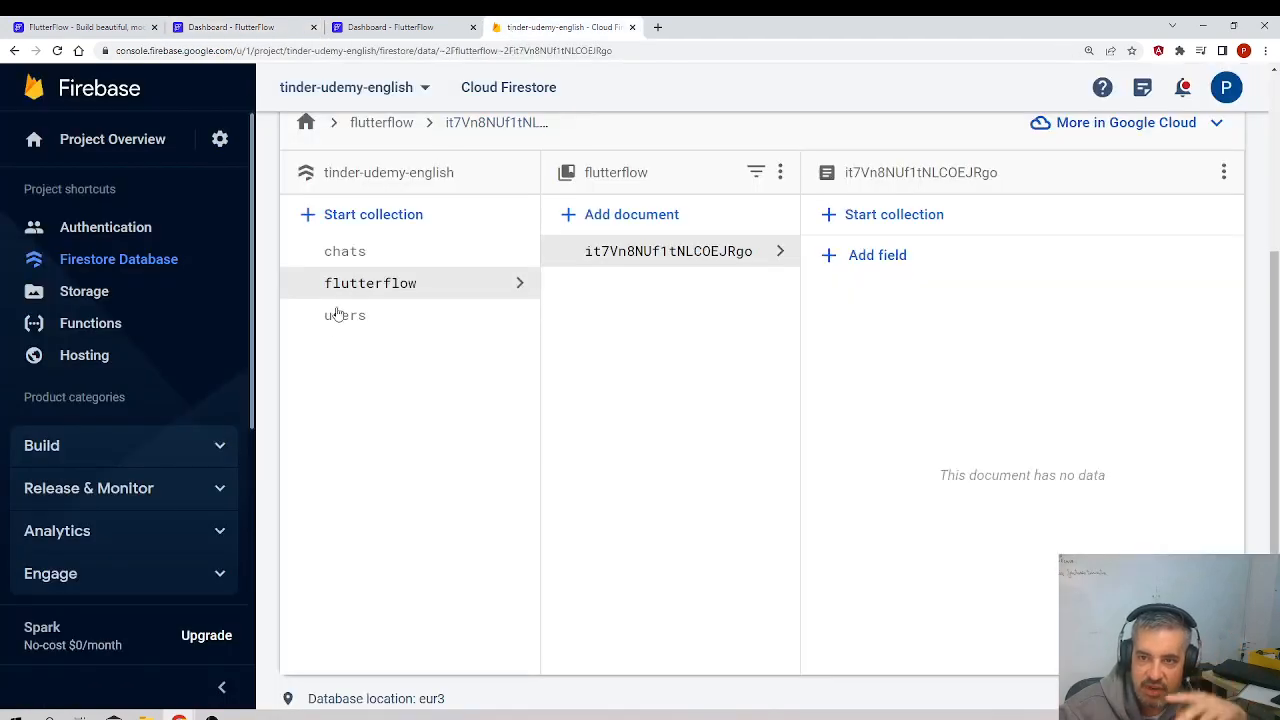
{"action": "left_click", "coordinate": [395, 27]}
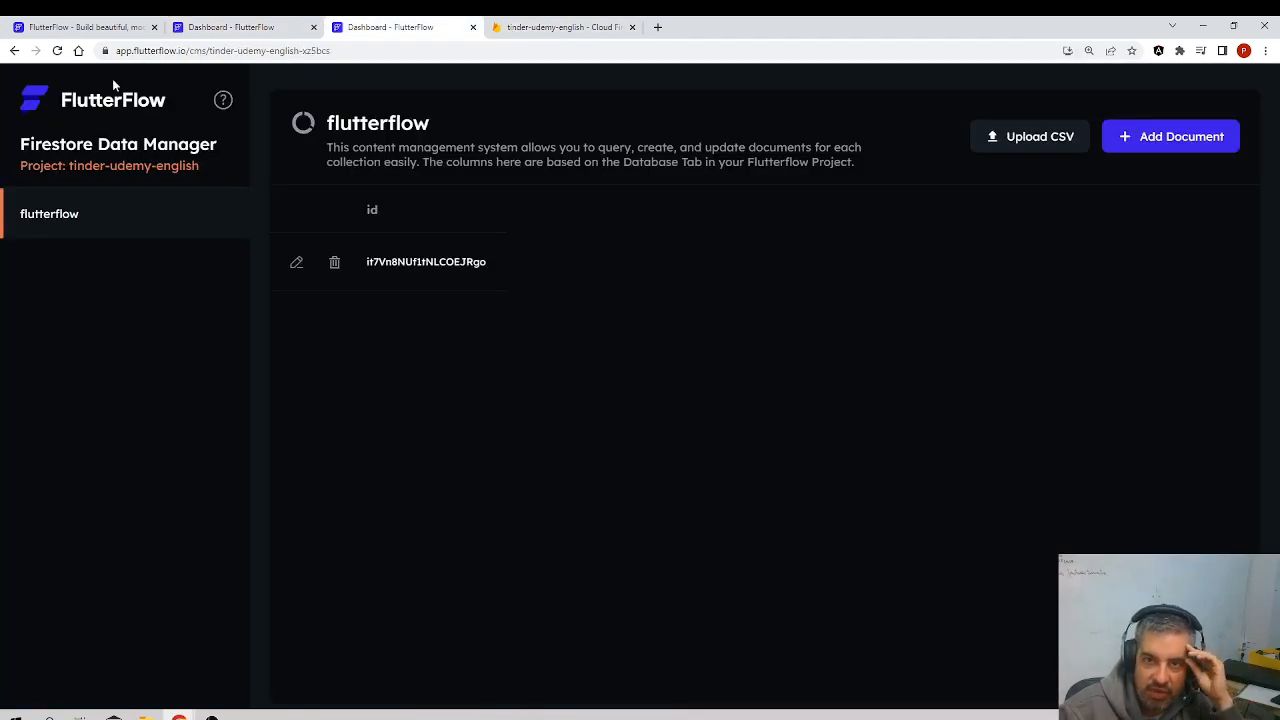
{"action": "left_click", "coordinate": [473, 27]}
{"action": "left_click", "coordinate": [265, 35]}
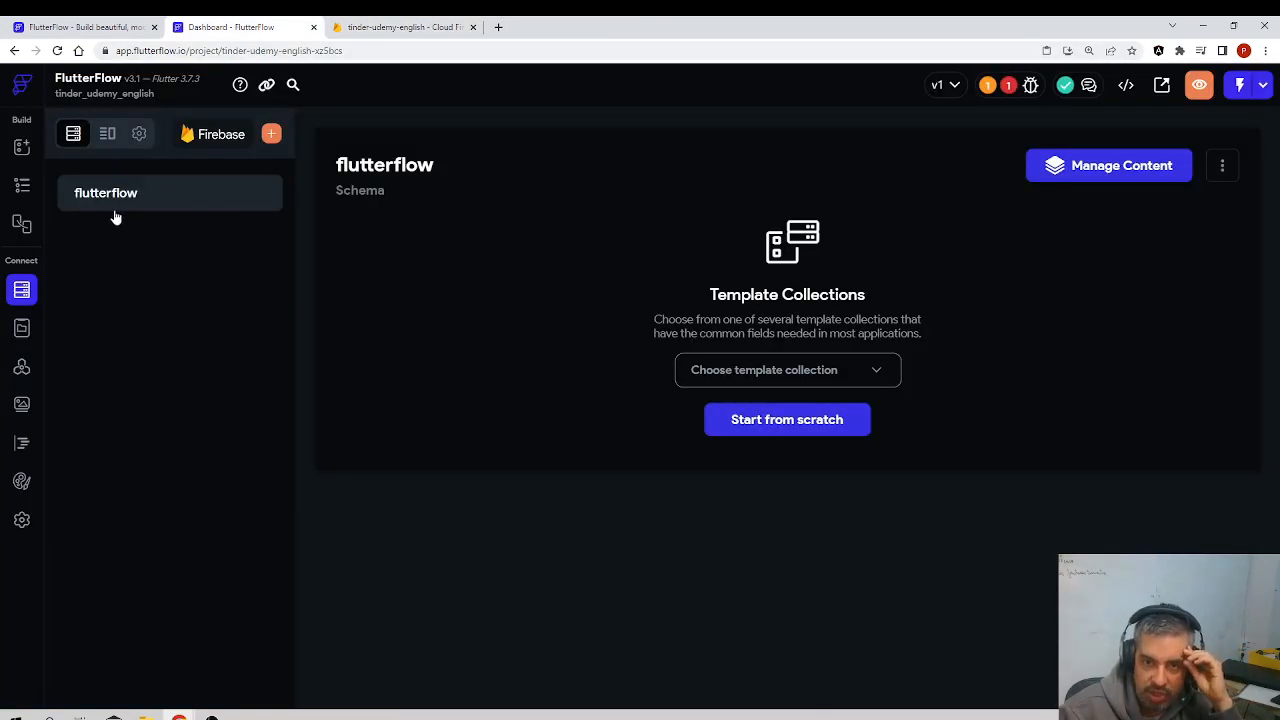
Step: Create a new blank FlutterFlow project named project-to-delete-udemy
{"action": "left_click", "coordinate": [22, 88]}
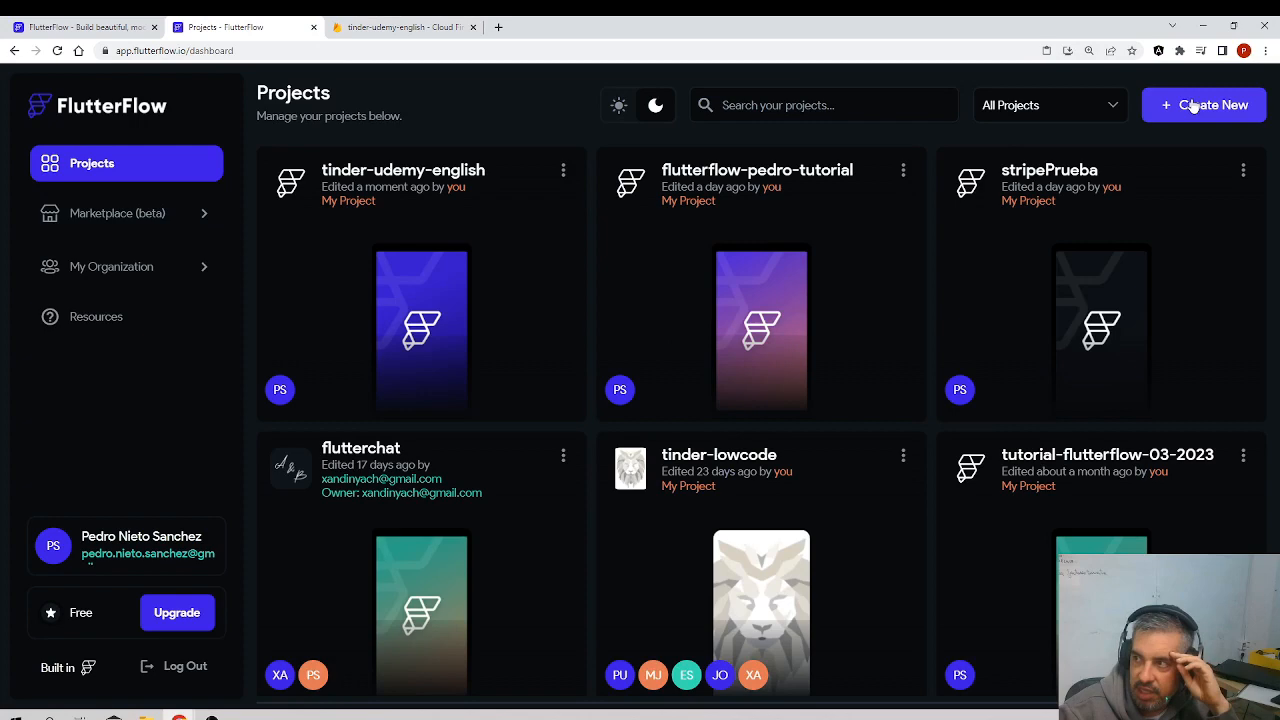
{"action": "left_click", "coordinate": [1193, 107]}
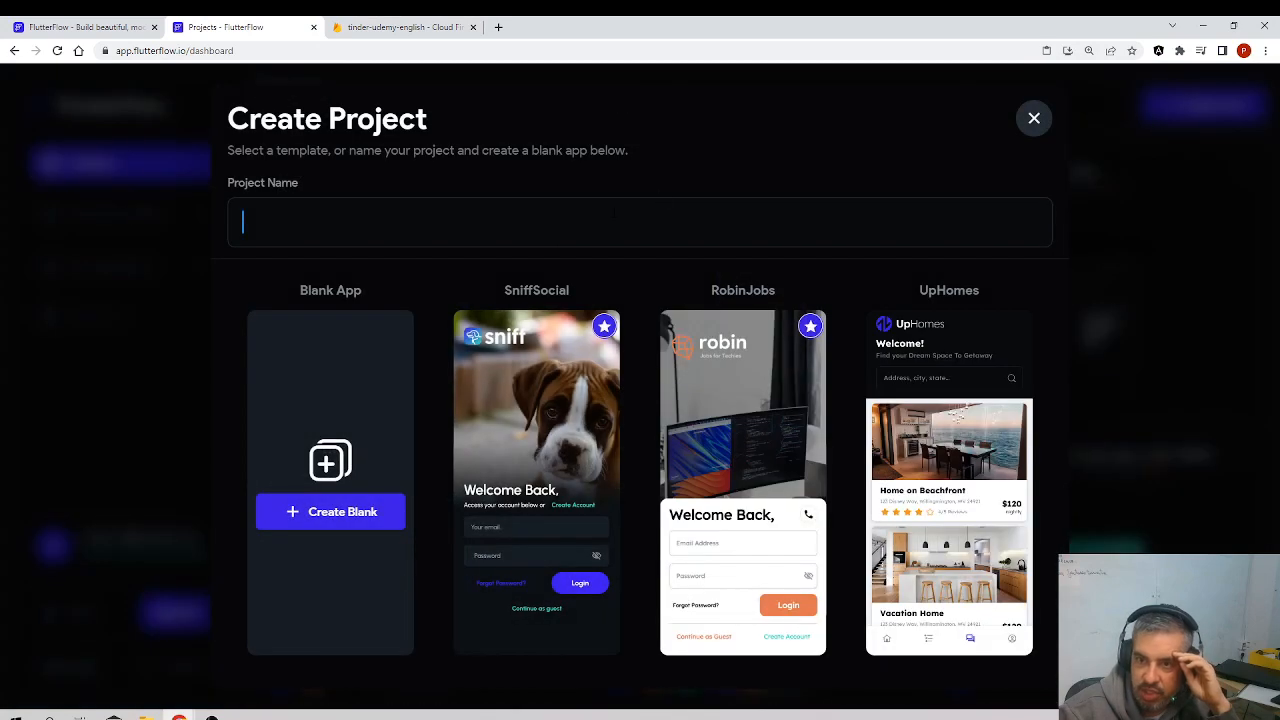
{"action": "type", "text": "project"}
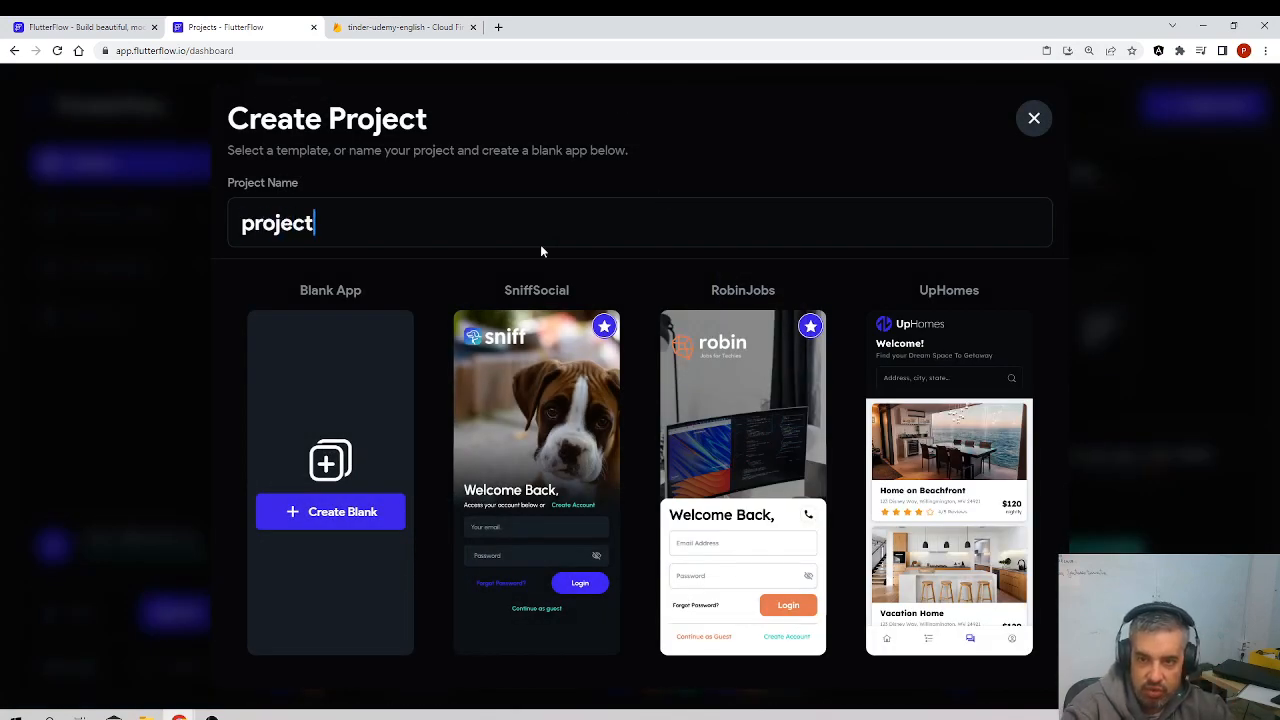
{"action": "type", "text": "-to-delete-udemy"}
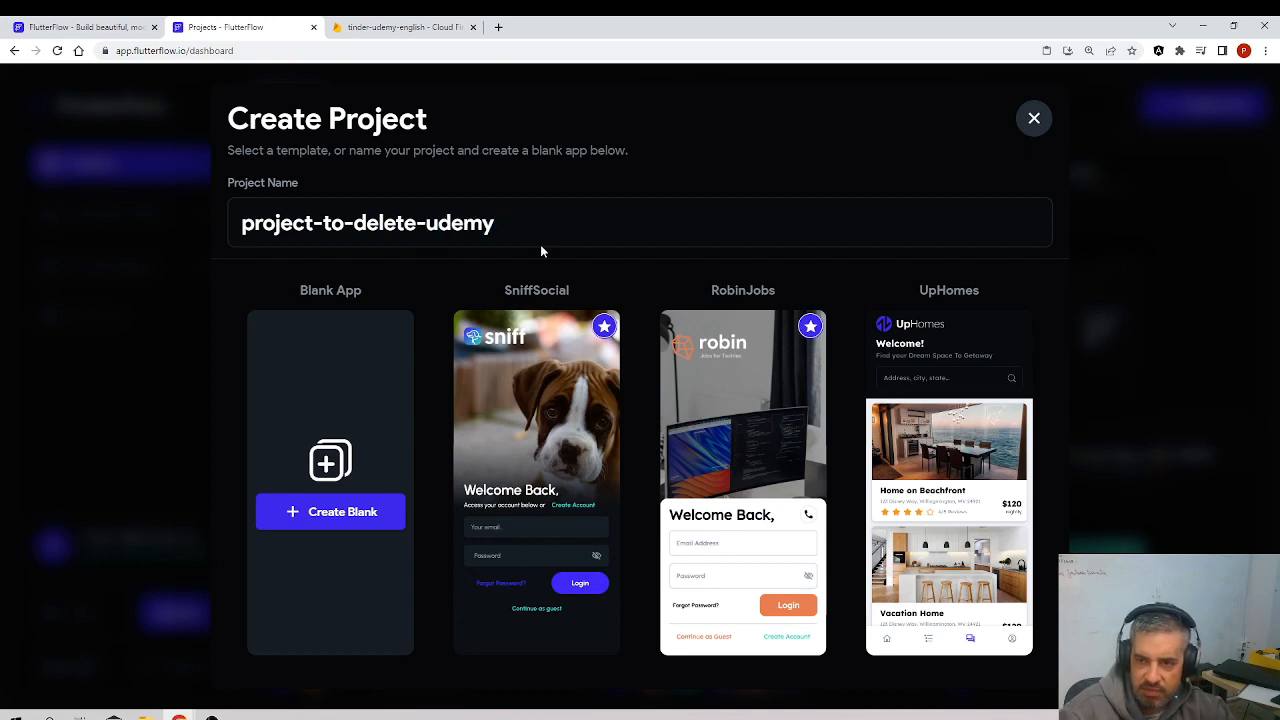
{"action": "left_click", "coordinate": [328, 520]}
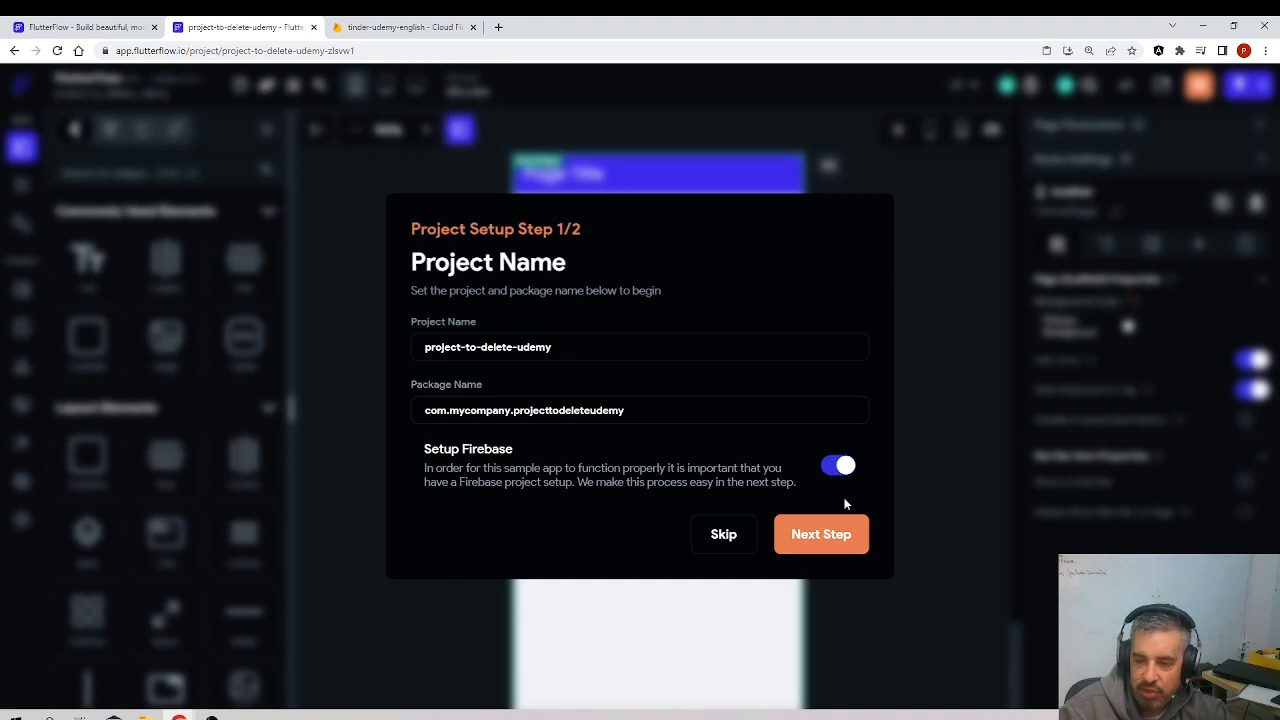
Step: Continue the project setup with Firebase enabled, and copy the project ID from the tinder-udemy-english project settings in the Firebase console
{"action": "left_click", "coordinate": [843, 534]}
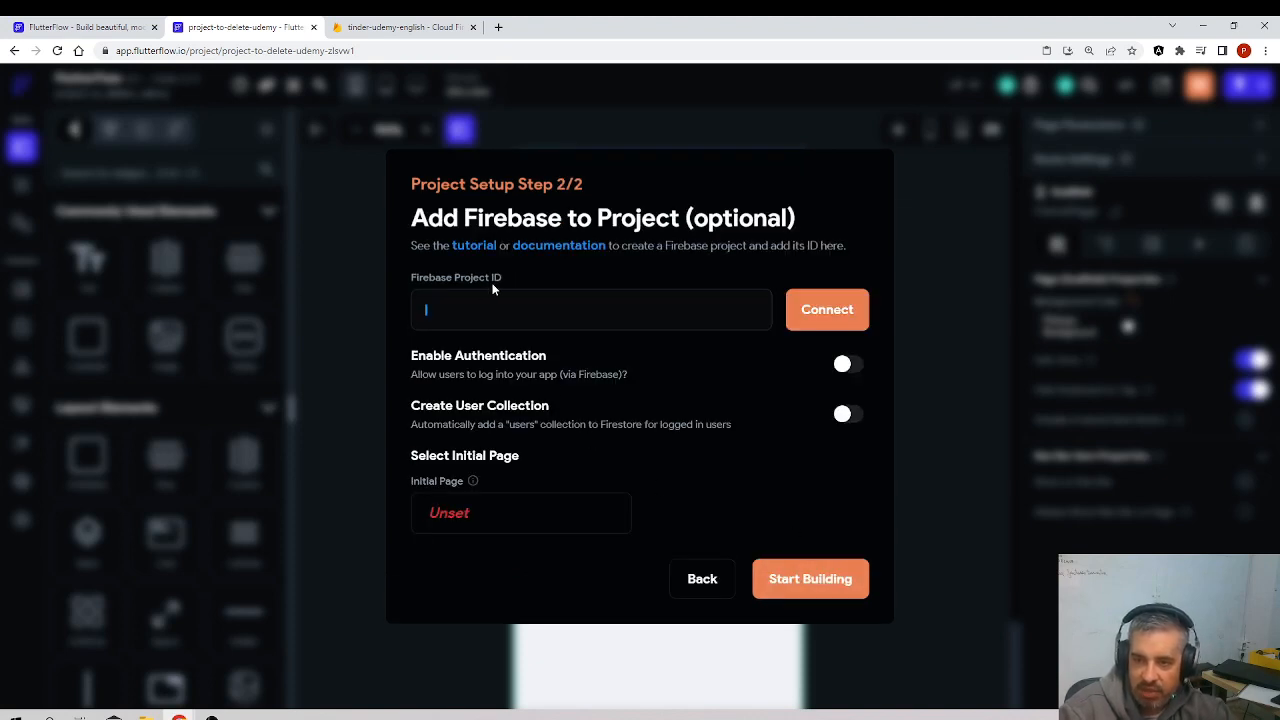
{"action": "left_click", "coordinate": [385, 27]}
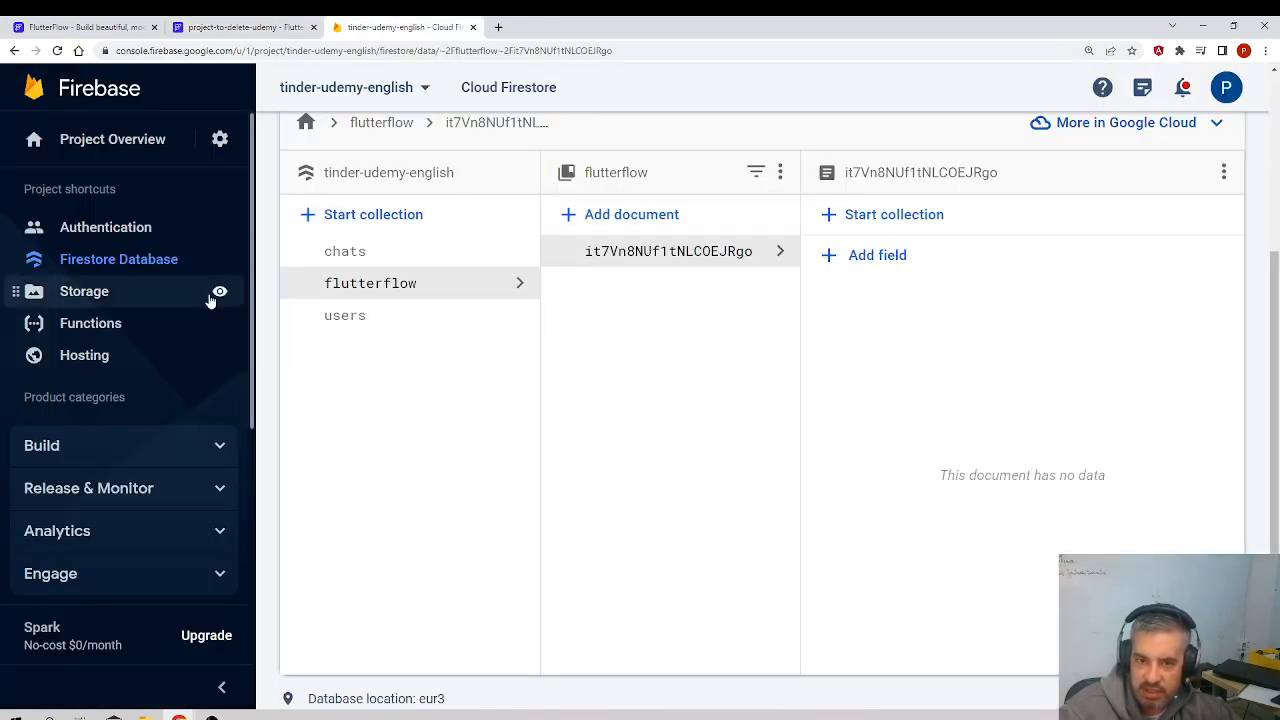
{"action": "left_click", "coordinate": [157, 233]}
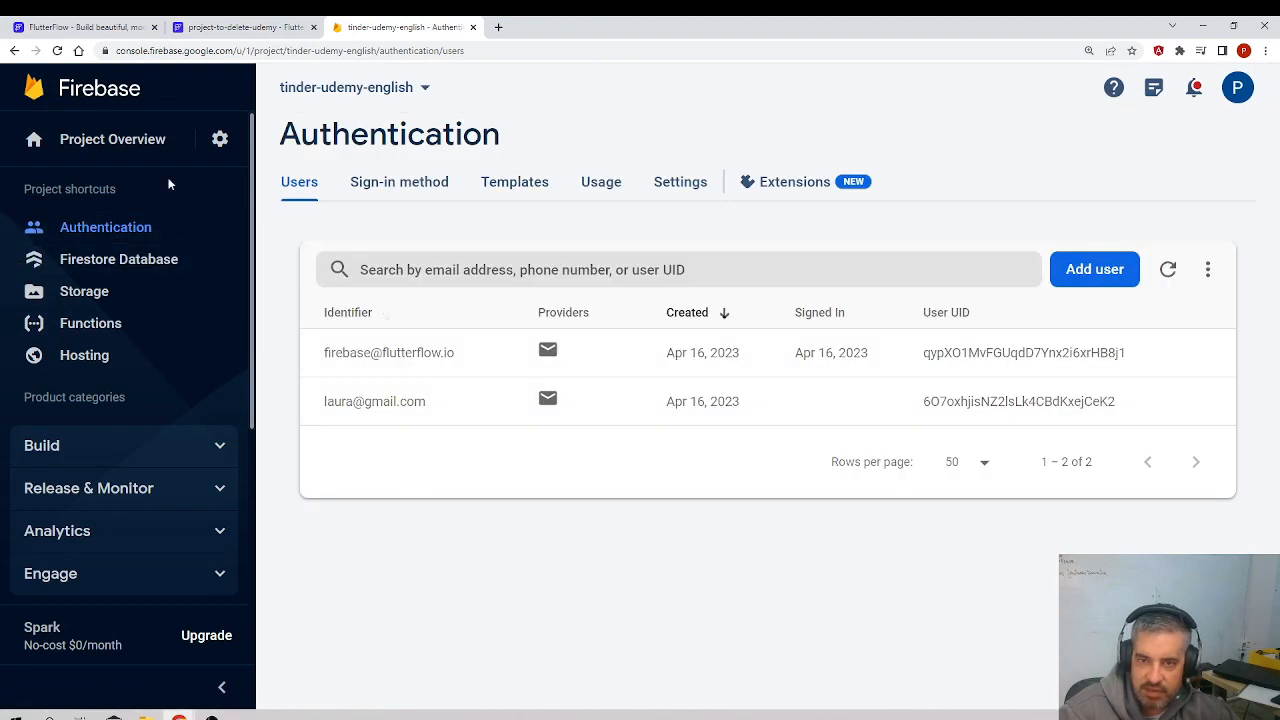
{"action": "left_click", "coordinate": [134, 154]}
{"action": "mouse_move", "coordinate": [217, 145]}
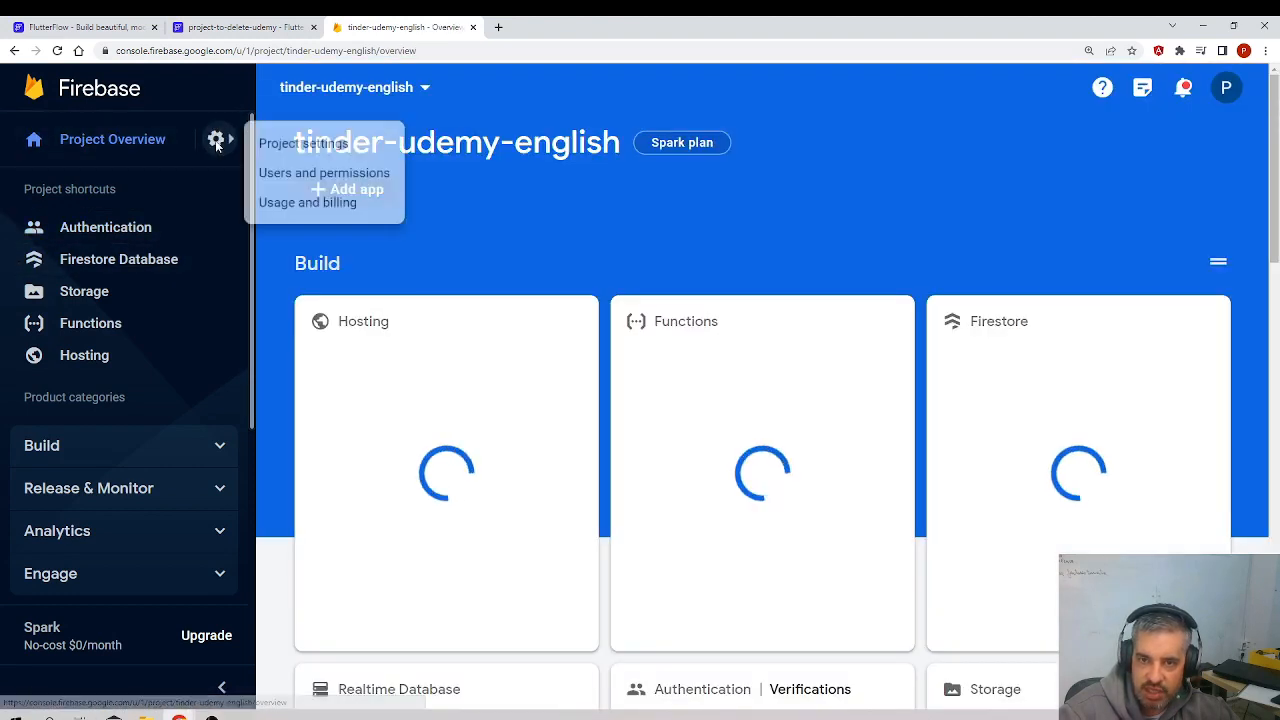
{"action": "left_click", "coordinate": [294, 158]}
{"action": "left_click_drag", "start_coordinate": [668, 380], "coordinate": [531, 377]}
{"action": "key", "text": "ctrl+c"}
Step: Back in FlutterFlow, enter tinder-udemy-english as the Firebase Project ID and enable authentication and user collection creation
{"action": "left_click", "coordinate": [262, 24]}
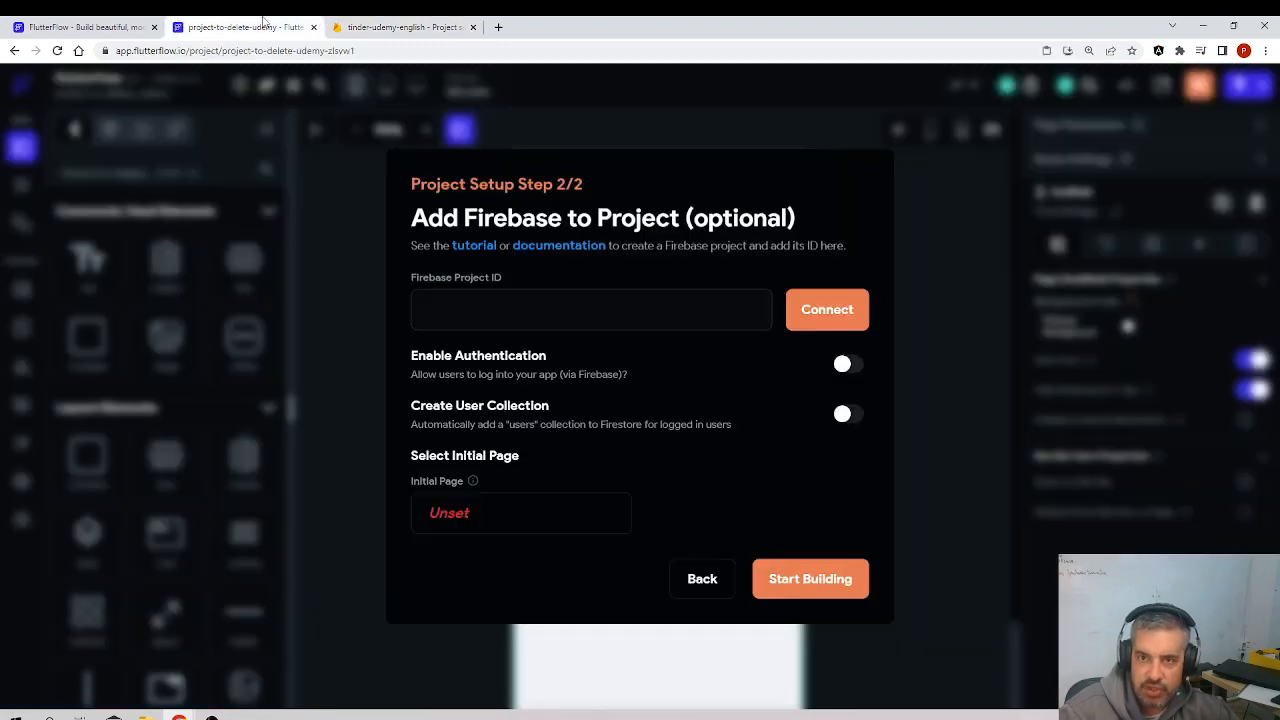
{"action": "left_click", "coordinate": [513, 316]}
{"action": "key", "text": "ctrl+v"}
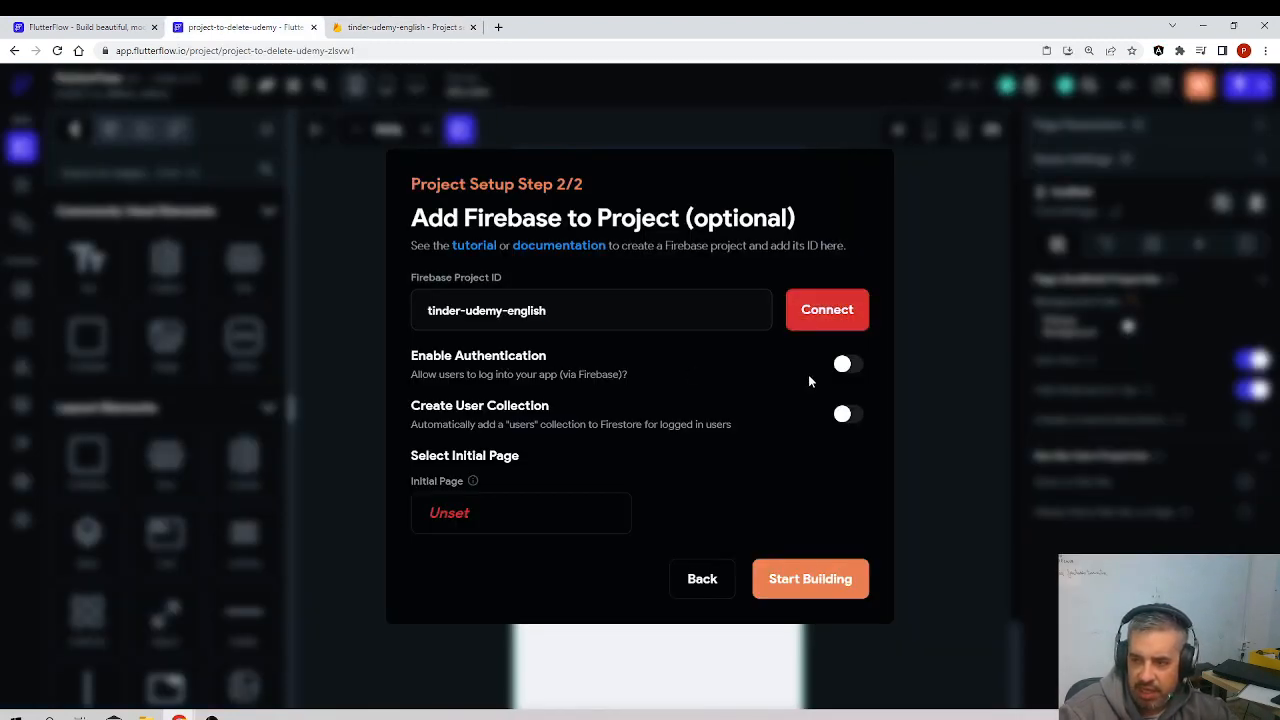
{"action": "left_click", "coordinate": [847, 364]}
{"action": "left_click", "coordinate": [840, 414]}
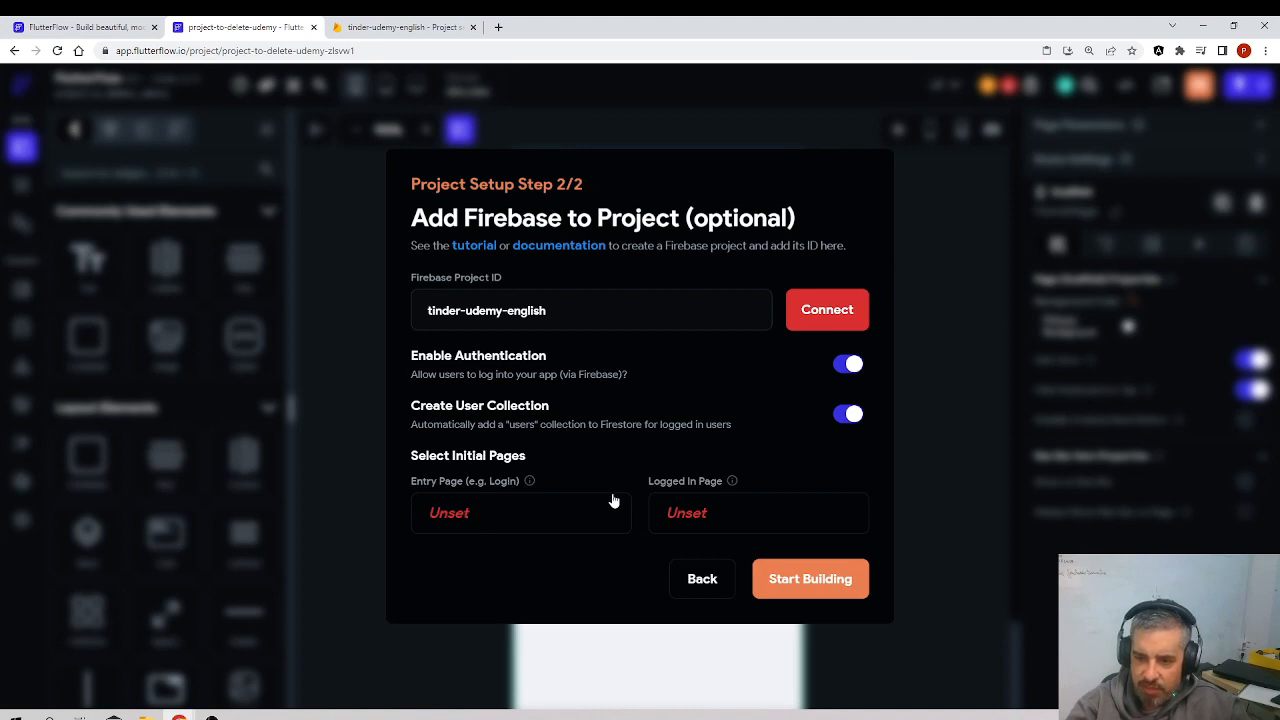
Step: Create a blank page named login as the project's entry page
{"action": "left_click", "coordinate": [486, 514]}
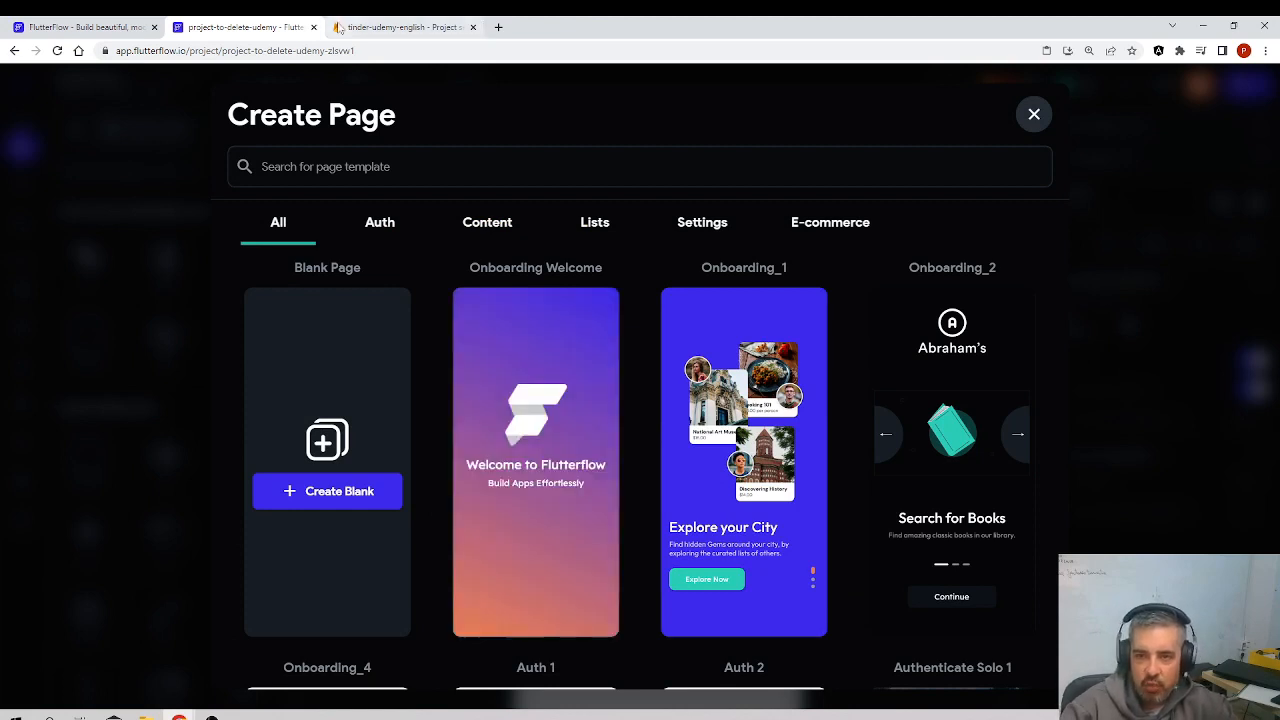
{"action": "left_click", "coordinate": [358, 166]}
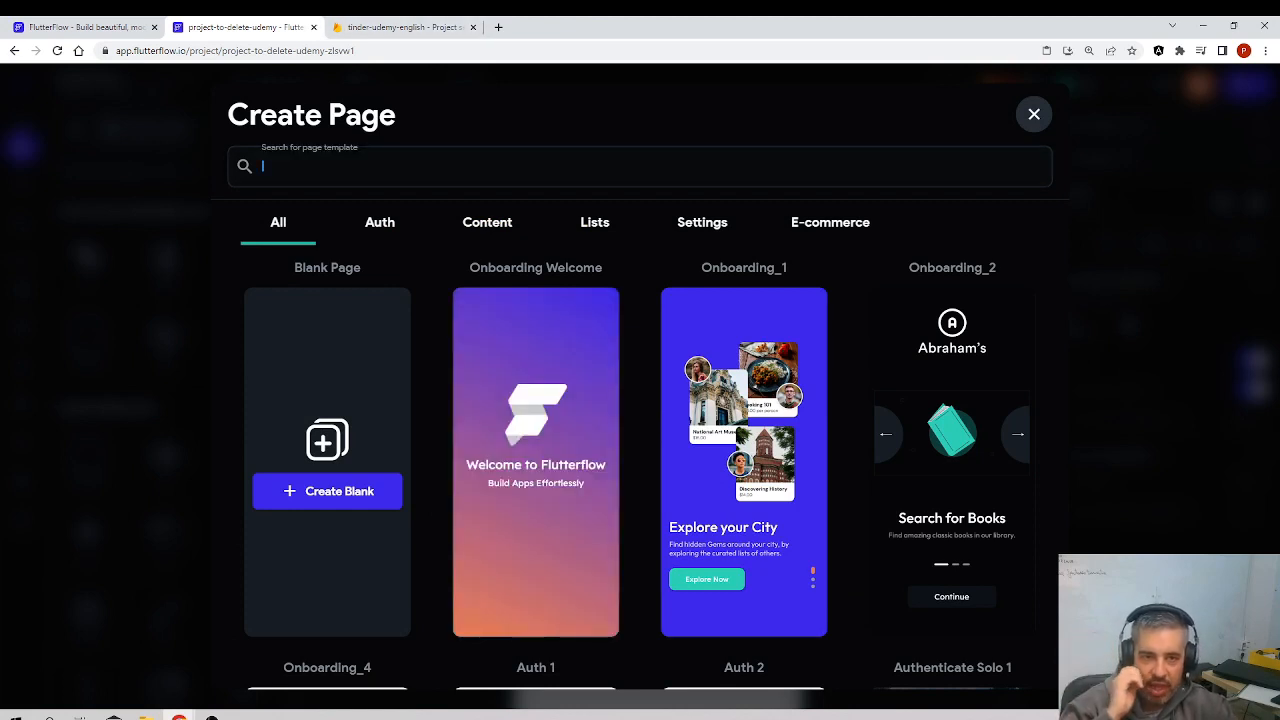
{"action": "type", "text": "login"}
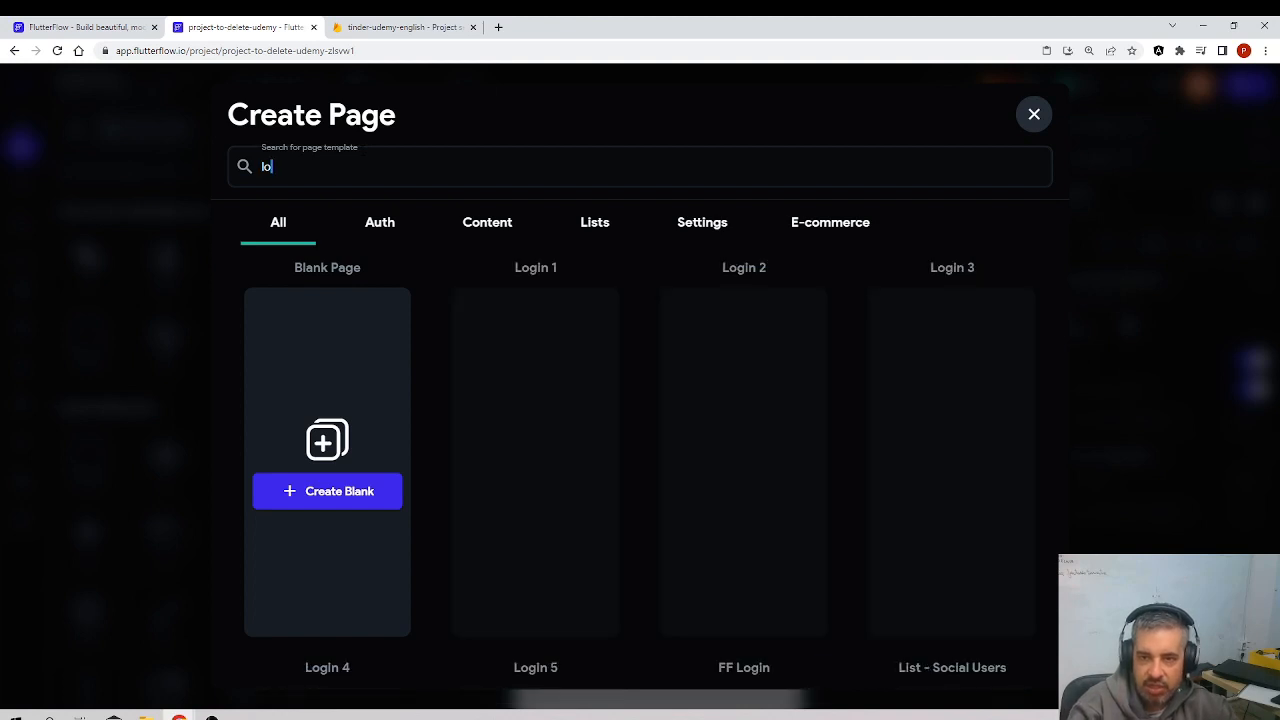
{"action": "left_click", "coordinate": [376, 484]}
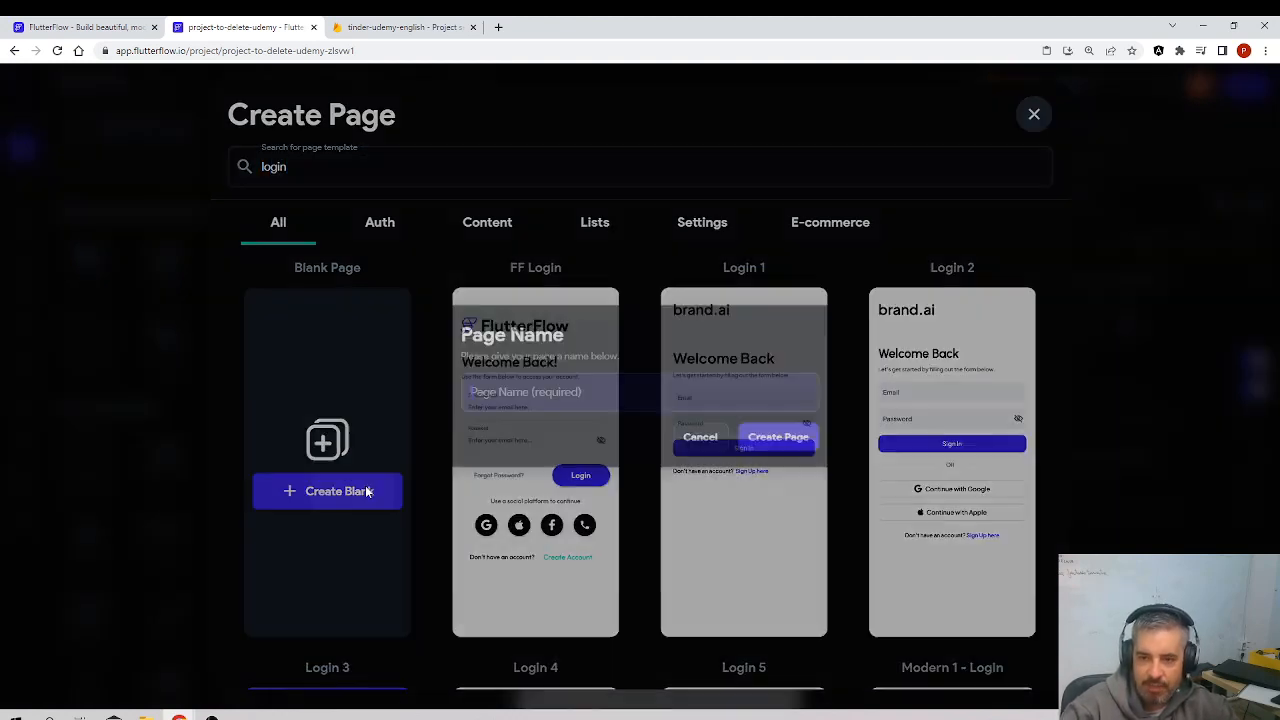
{"action": "type", "text": "login"}
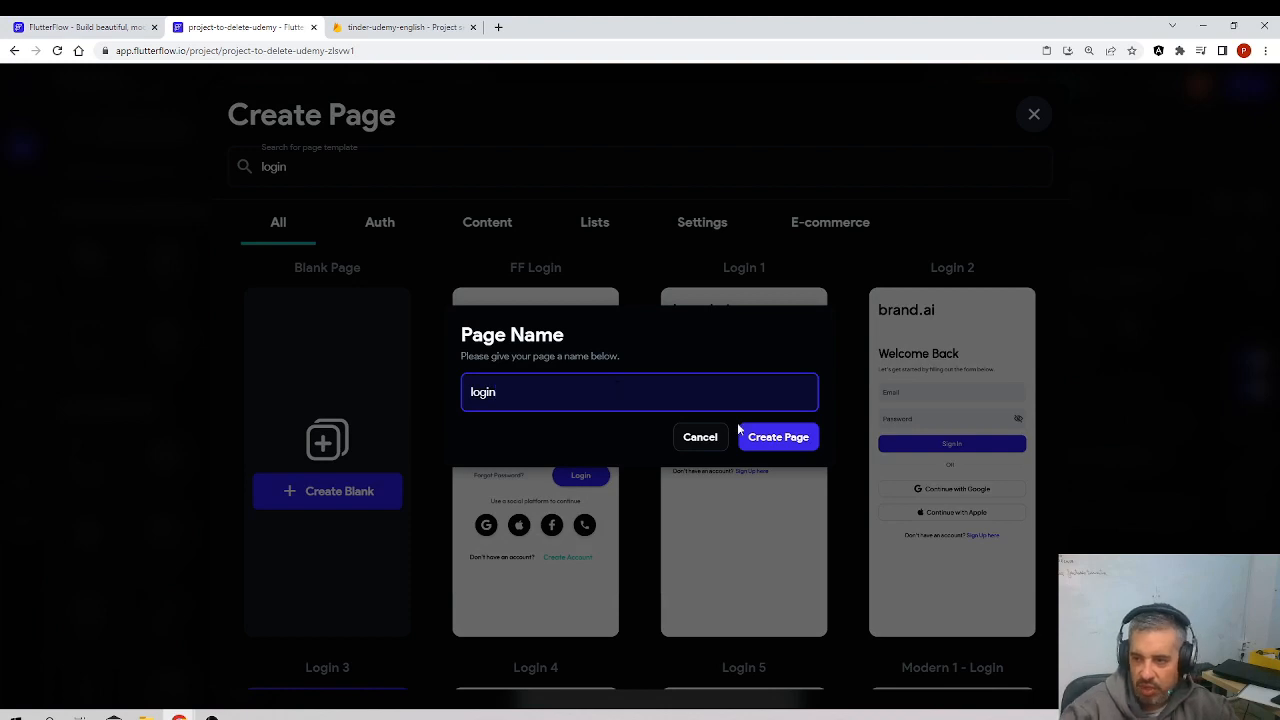
{"action": "left_click", "coordinate": [788, 440]}
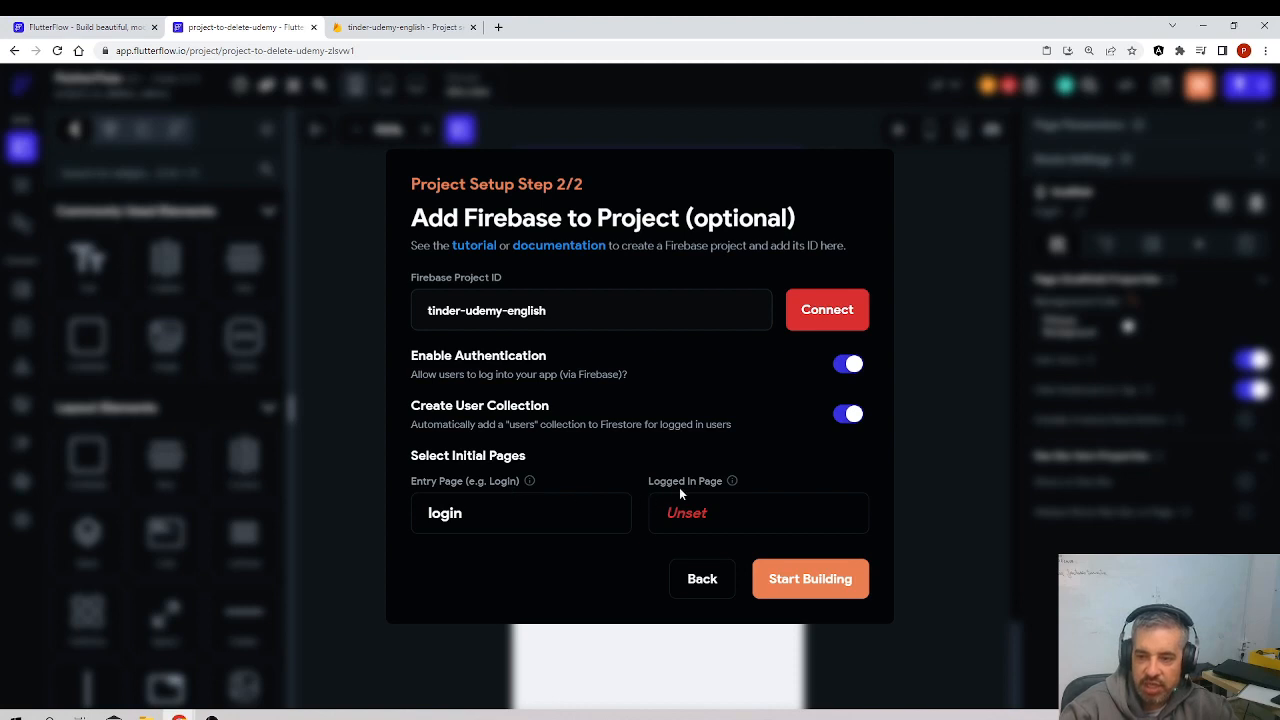
Step: Create a blank page named home as the logged-in page and finish the project setup
{"action": "left_click", "coordinate": [697, 513]}
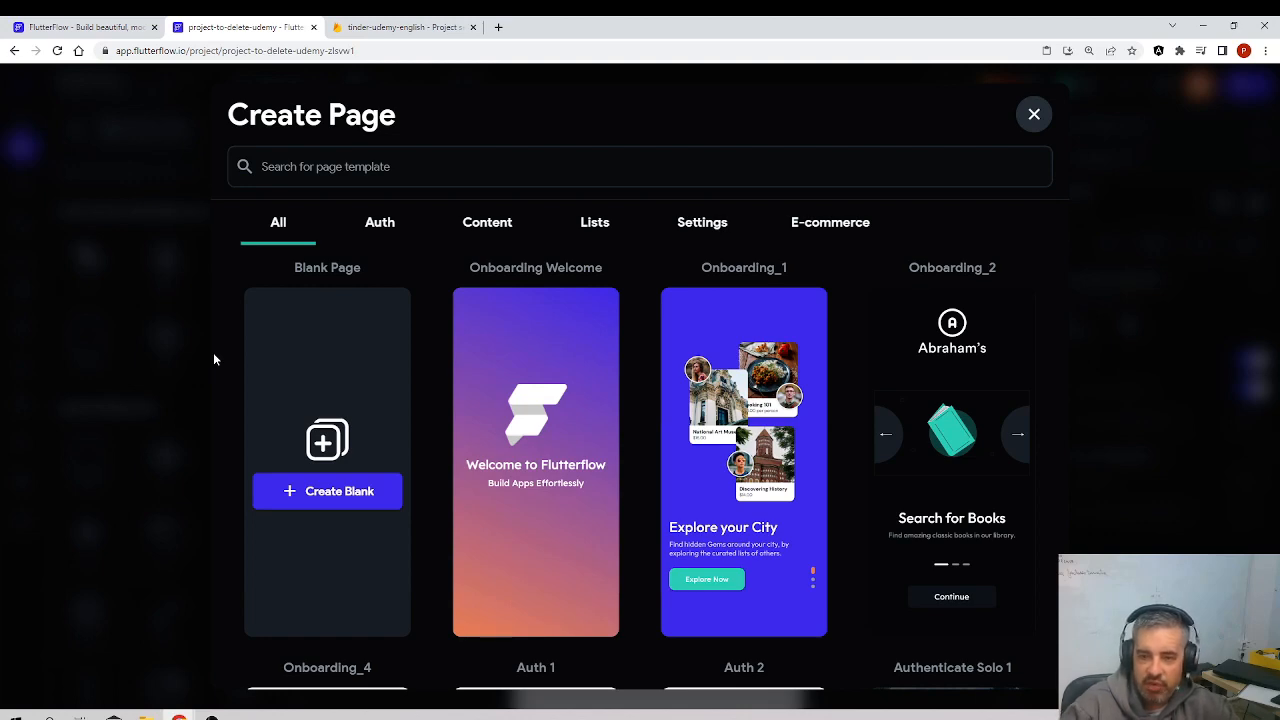
{"action": "left_click", "coordinate": [349, 489]}
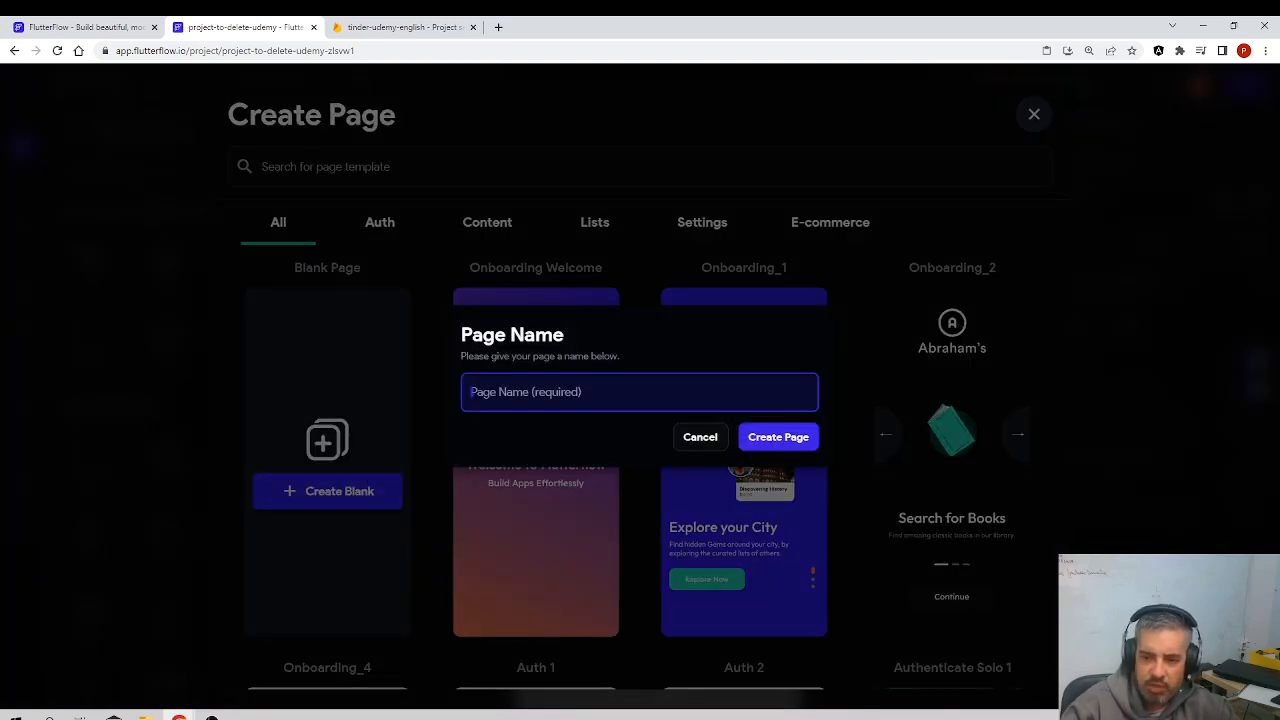
{"action": "type", "text": "home"}
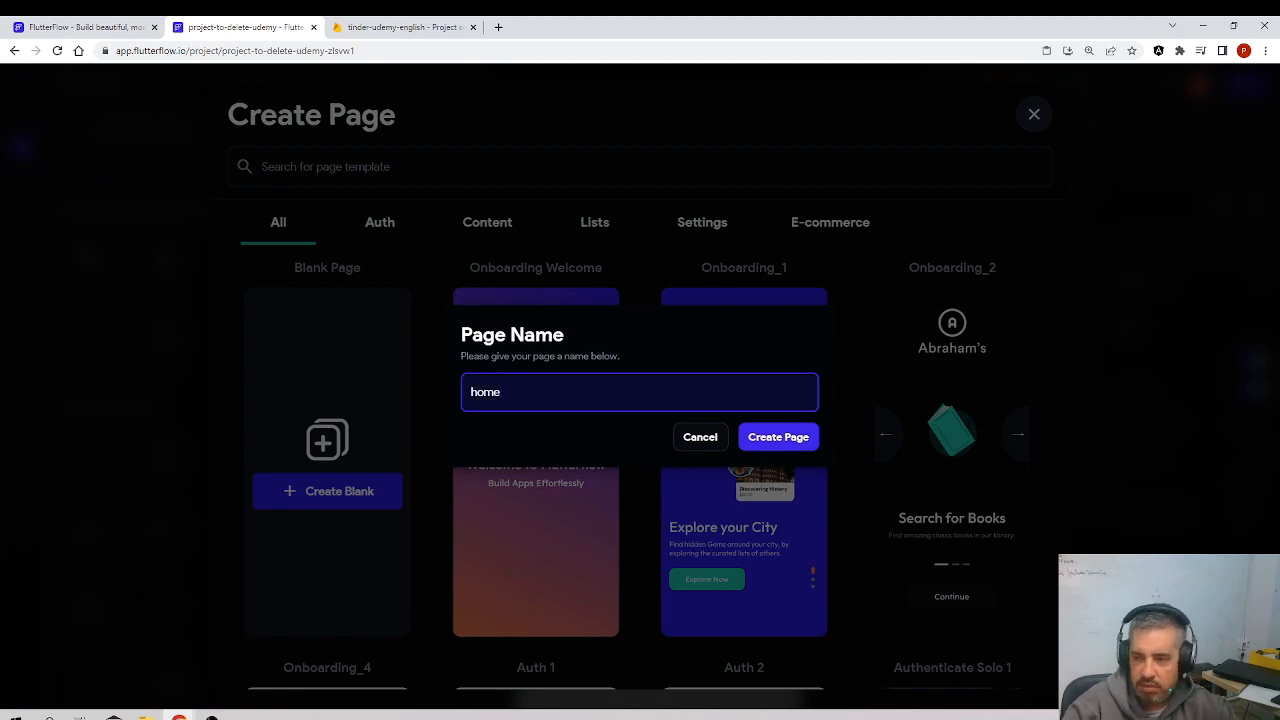
{"action": "left_click", "coordinate": [794, 440]}
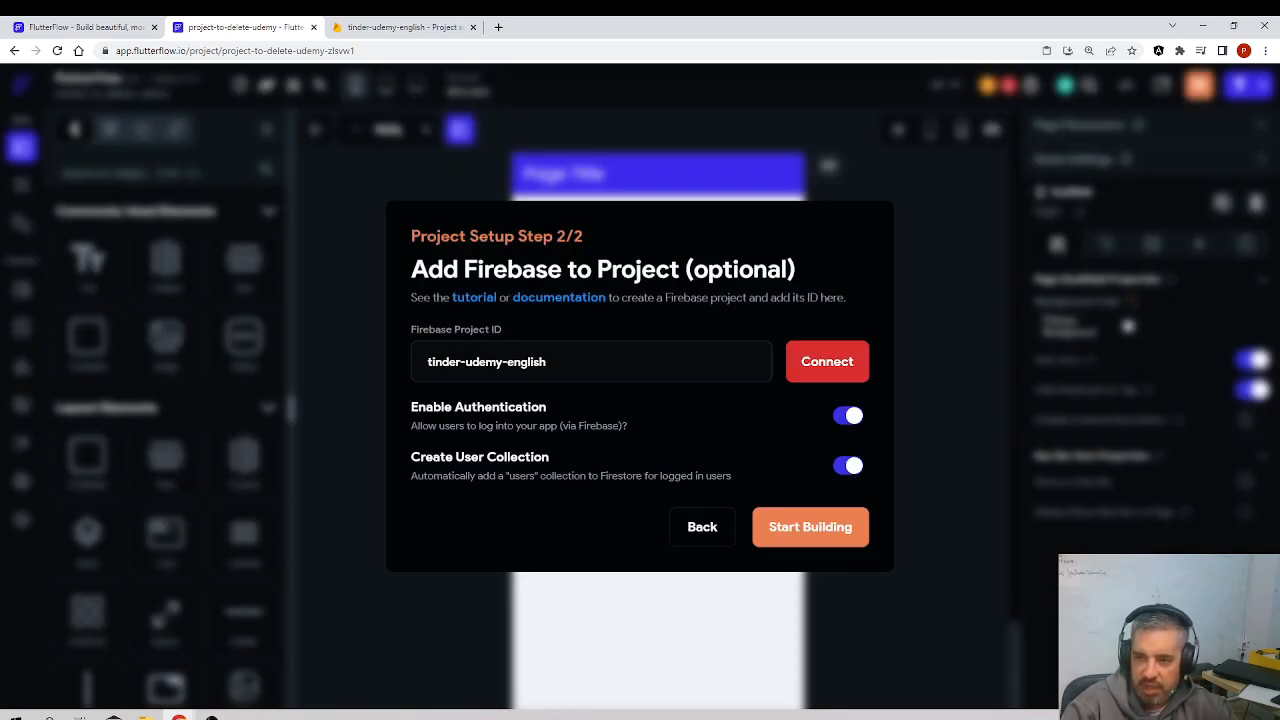
{"action": "left_click", "coordinate": [806, 525]}
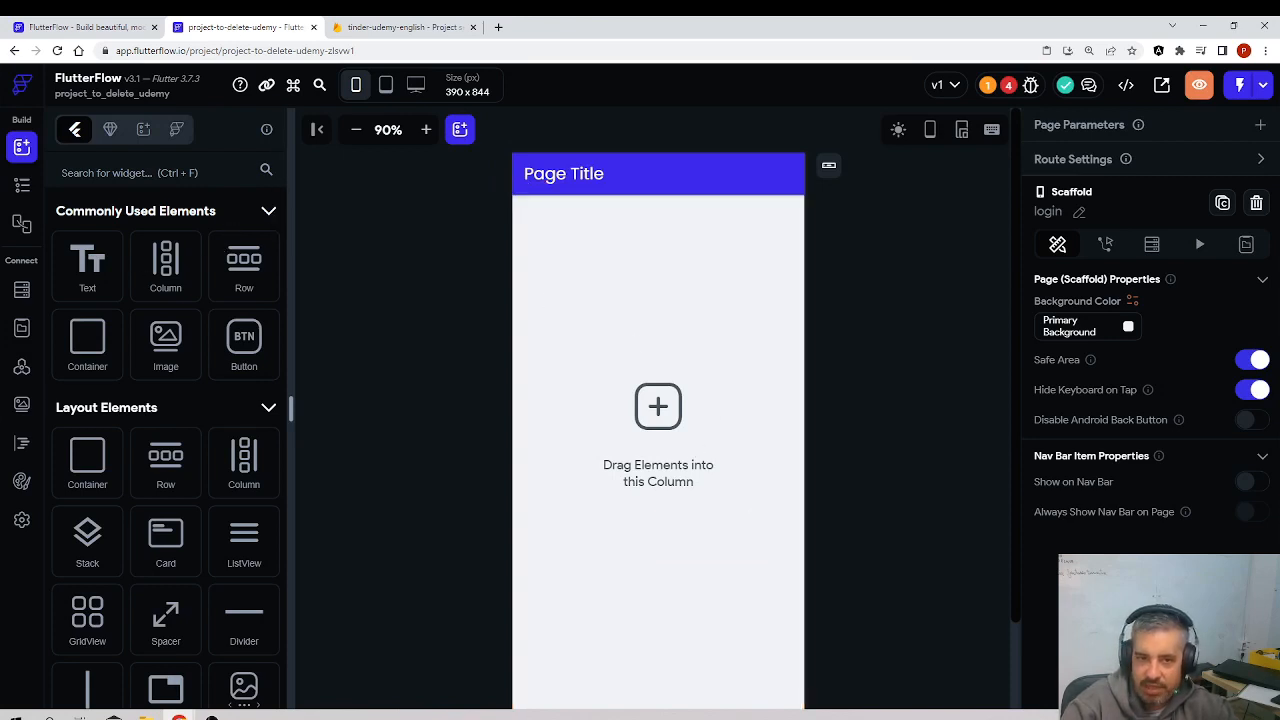
Step: Look at the login and home pages in the project's page list and widget tree
{"action": "left_click", "coordinate": [22, 185]}
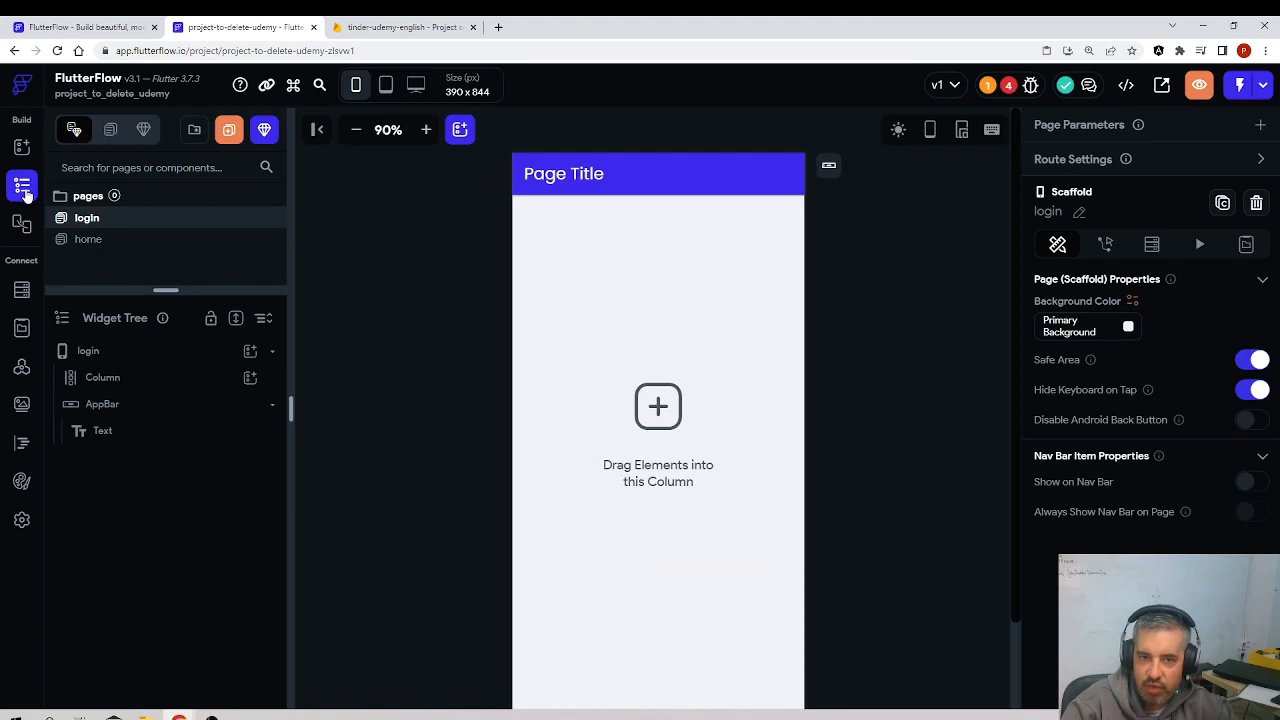
{"action": "left_click", "coordinate": [100, 240]}
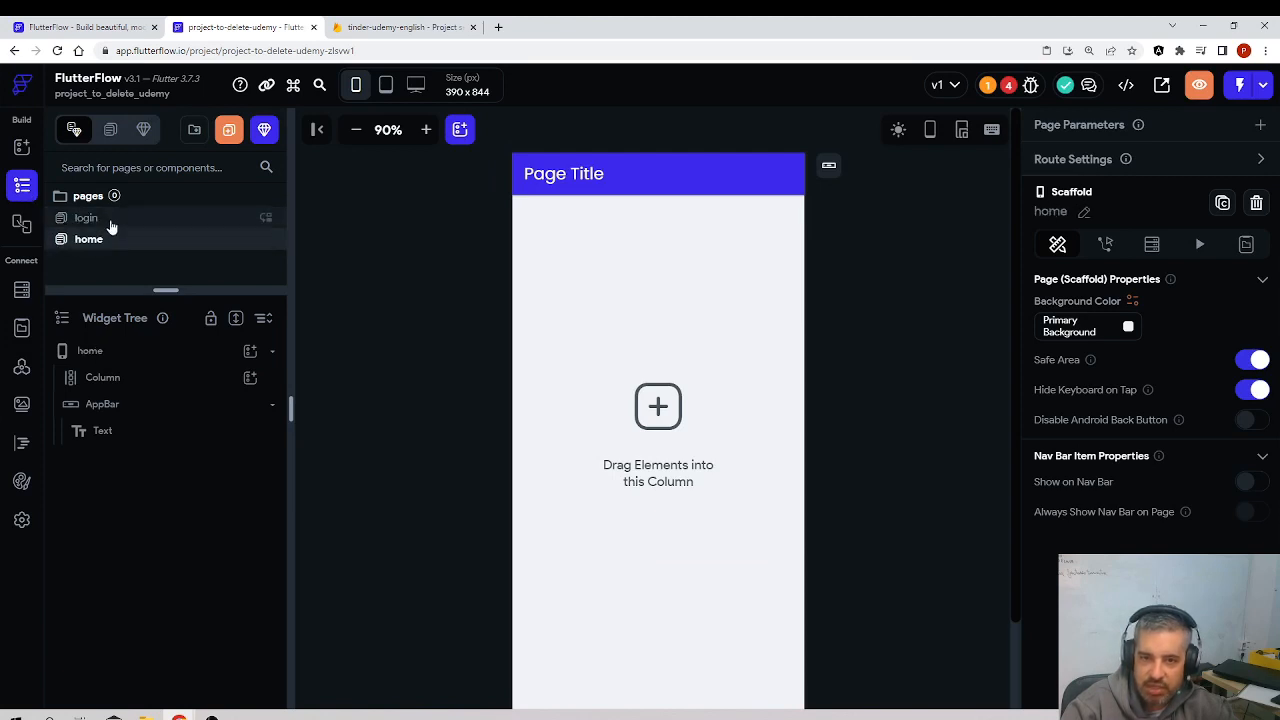
{"action": "left_click", "coordinate": [112, 222]}
{"action": "left_click", "coordinate": [111, 238]}
{"action": "left_click", "coordinate": [112, 221]}
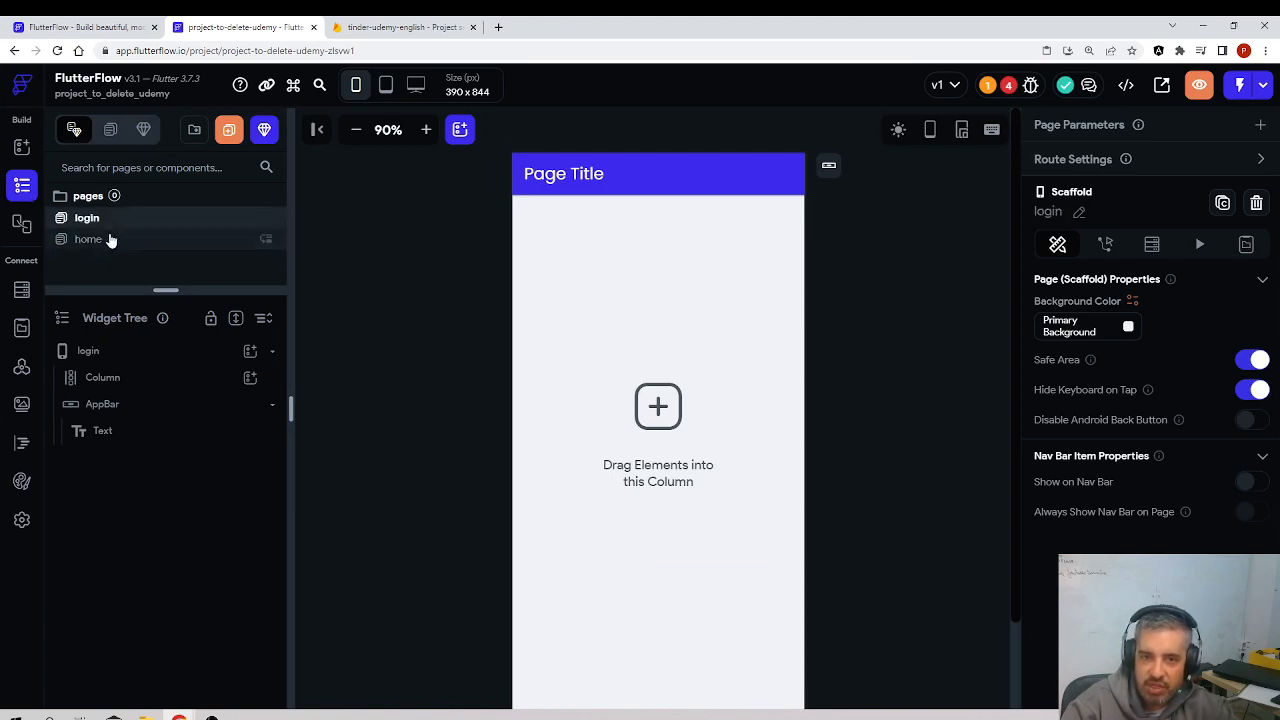
{"action": "left_click", "coordinate": [111, 240]}
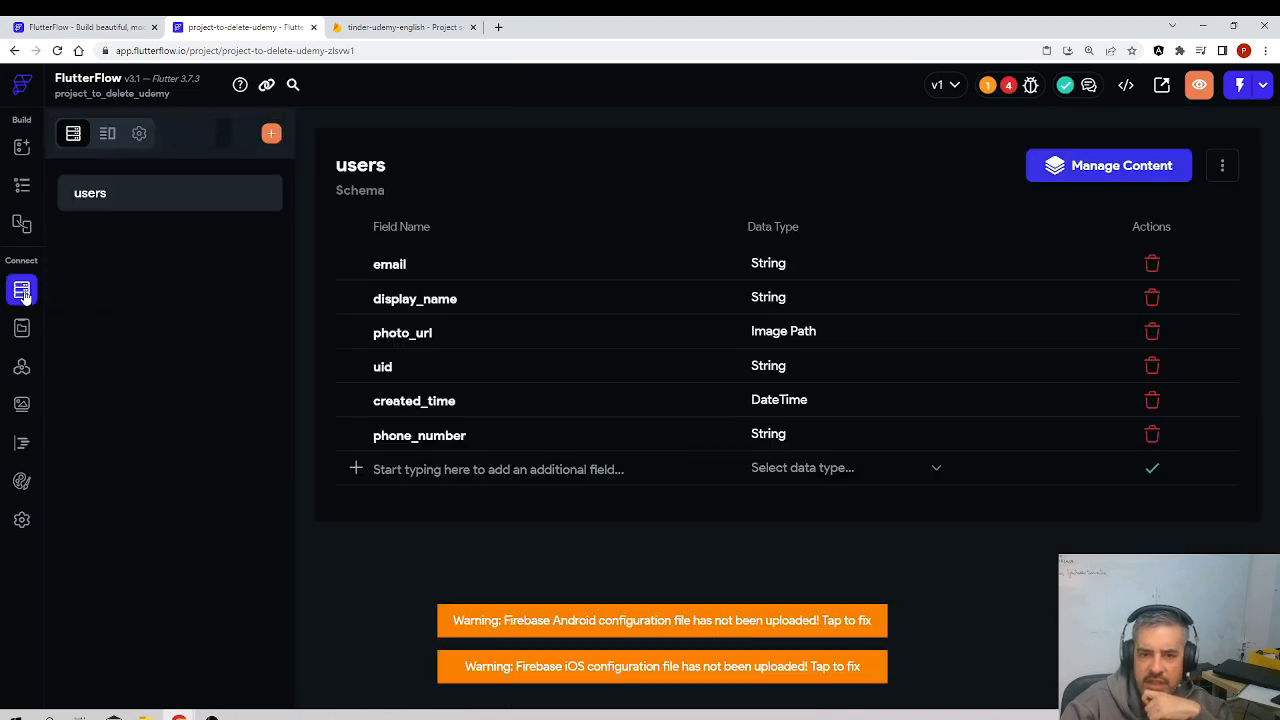
Step: Open the users collection's schema and delete its phone_number field
{"action": "left_click", "coordinate": [22, 290]}
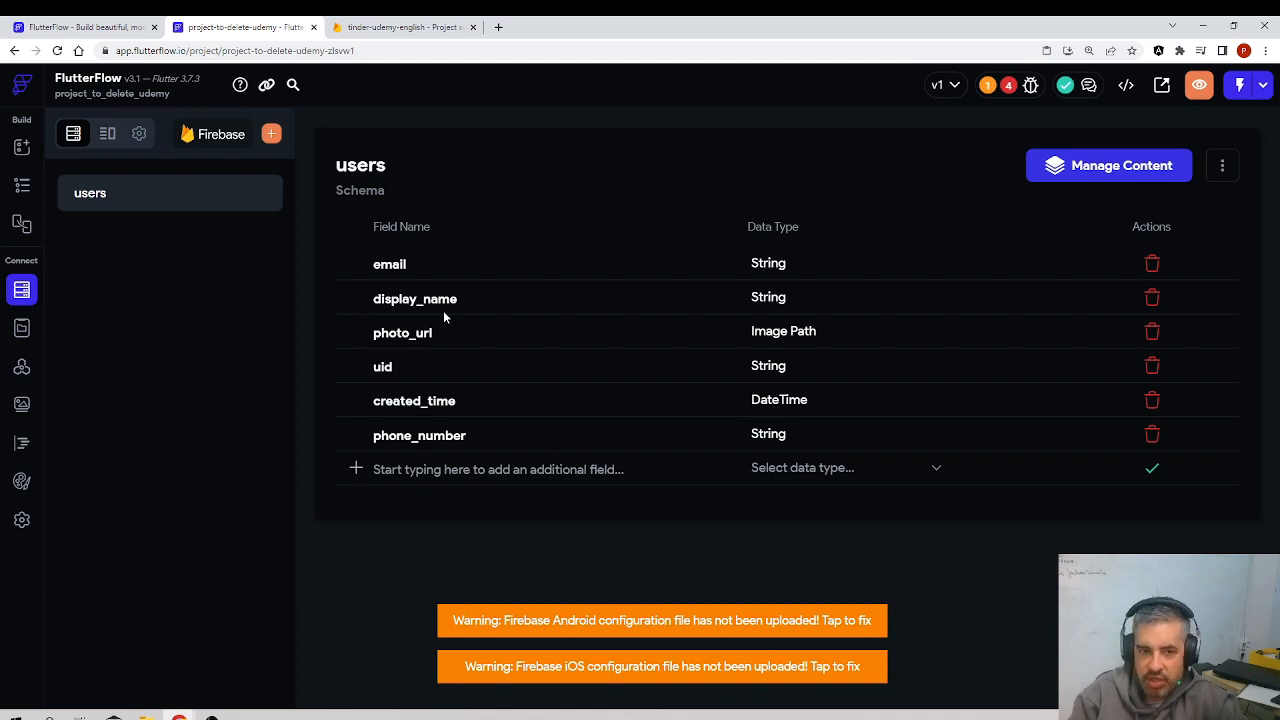
{"action": "left_click", "coordinate": [1152, 331]}
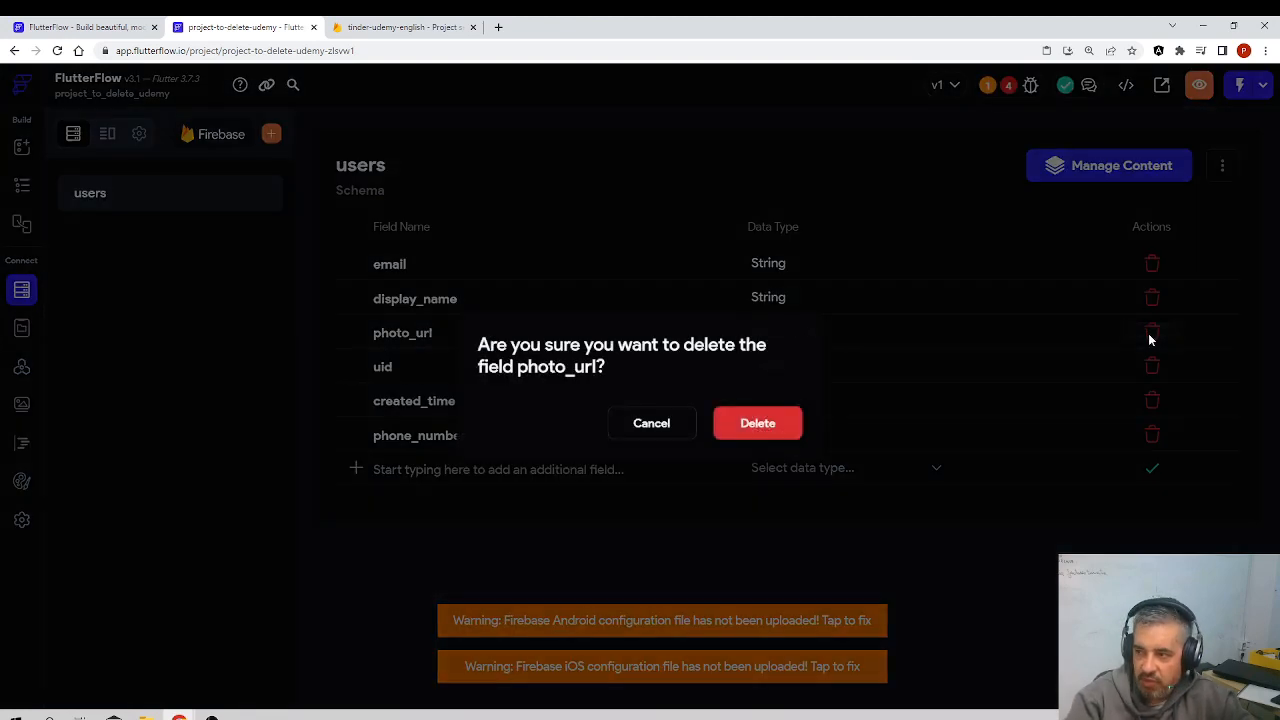
{"action": "left_click", "coordinate": [678, 432]}
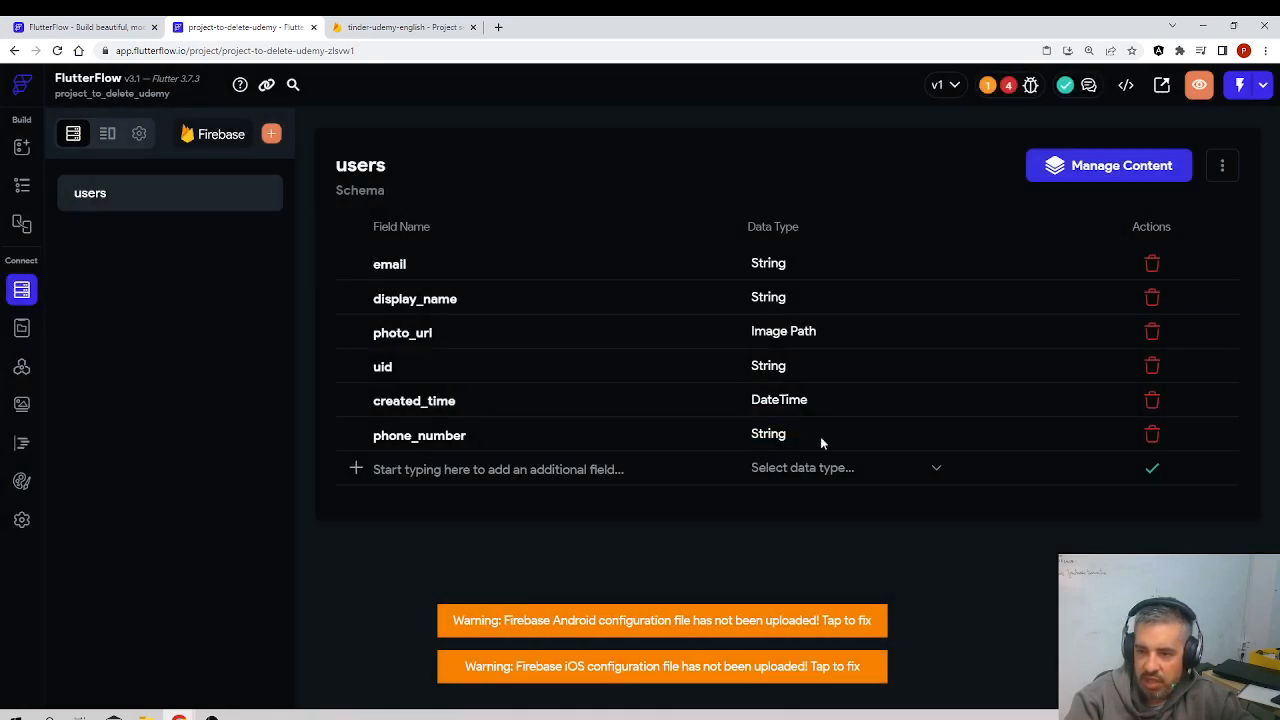
{"action": "left_click", "coordinate": [1155, 438]}
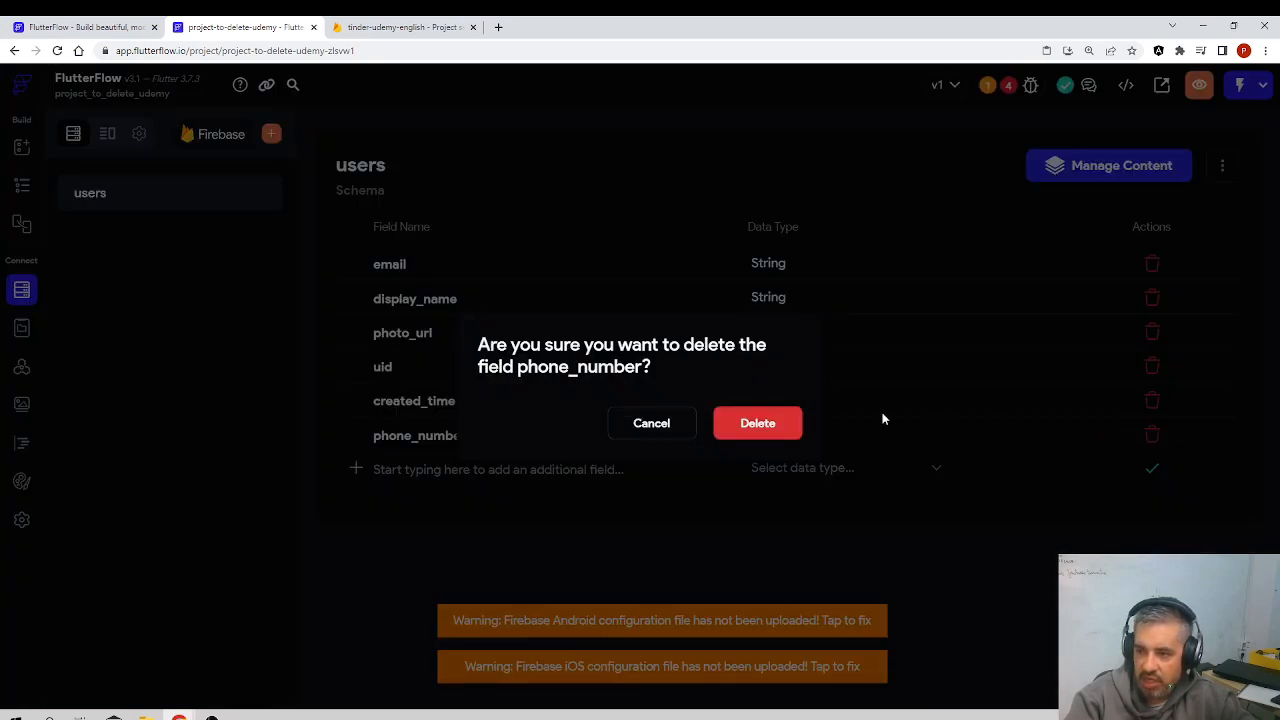
{"action": "left_click", "coordinate": [777, 429]}
Step: Add a field named surname with the String data type to the users collection
{"action": "left_click", "coordinate": [410, 436]}
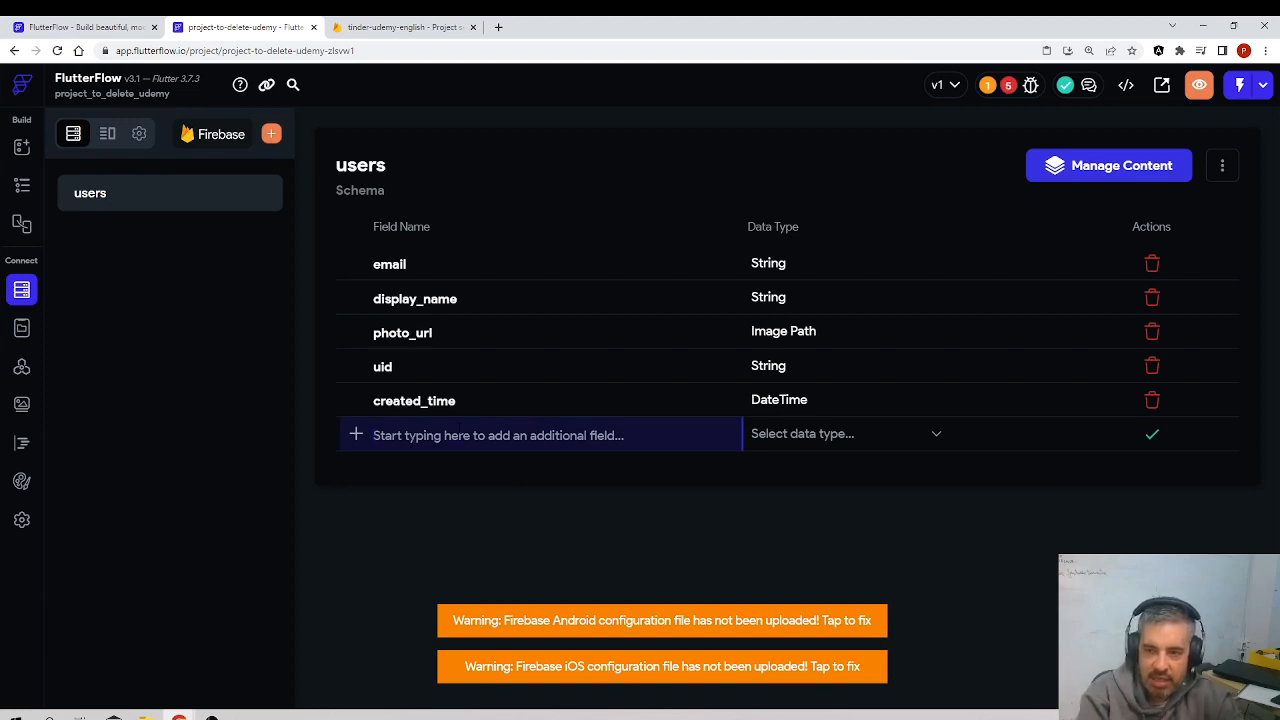
{"action": "type", "text": "surname"}
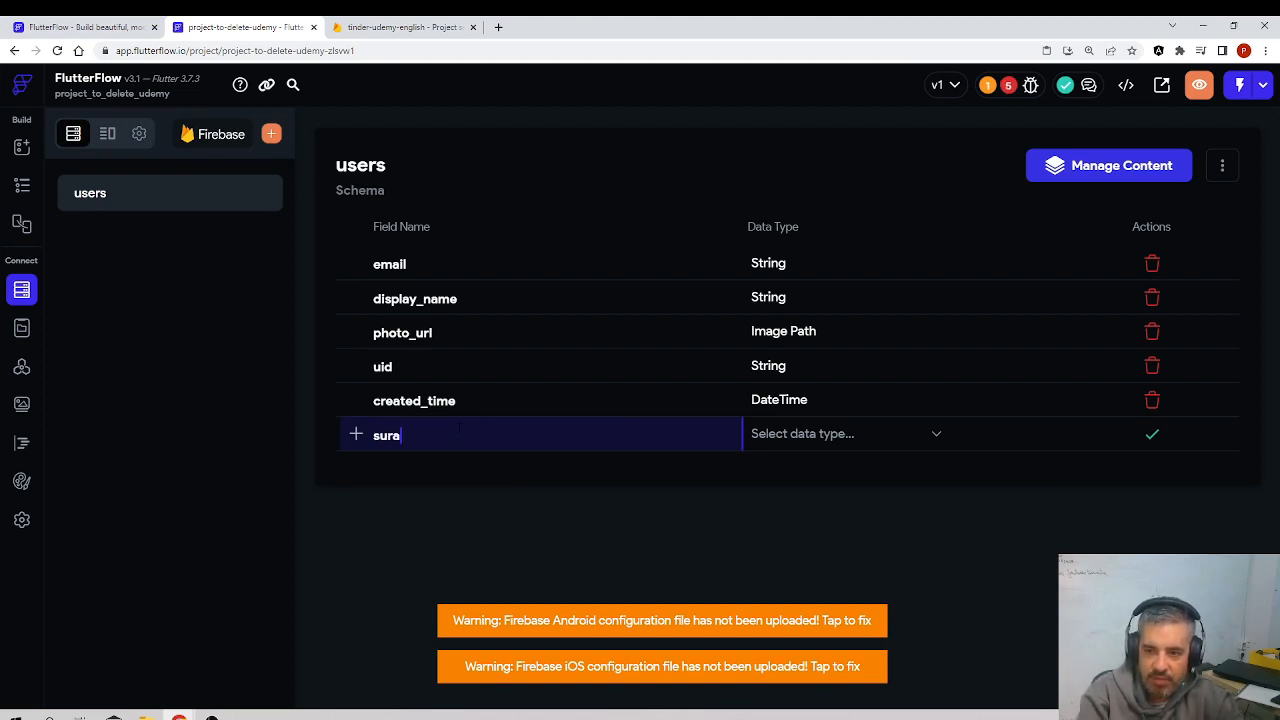
{"action": "left_click", "coordinate": [788, 440]}
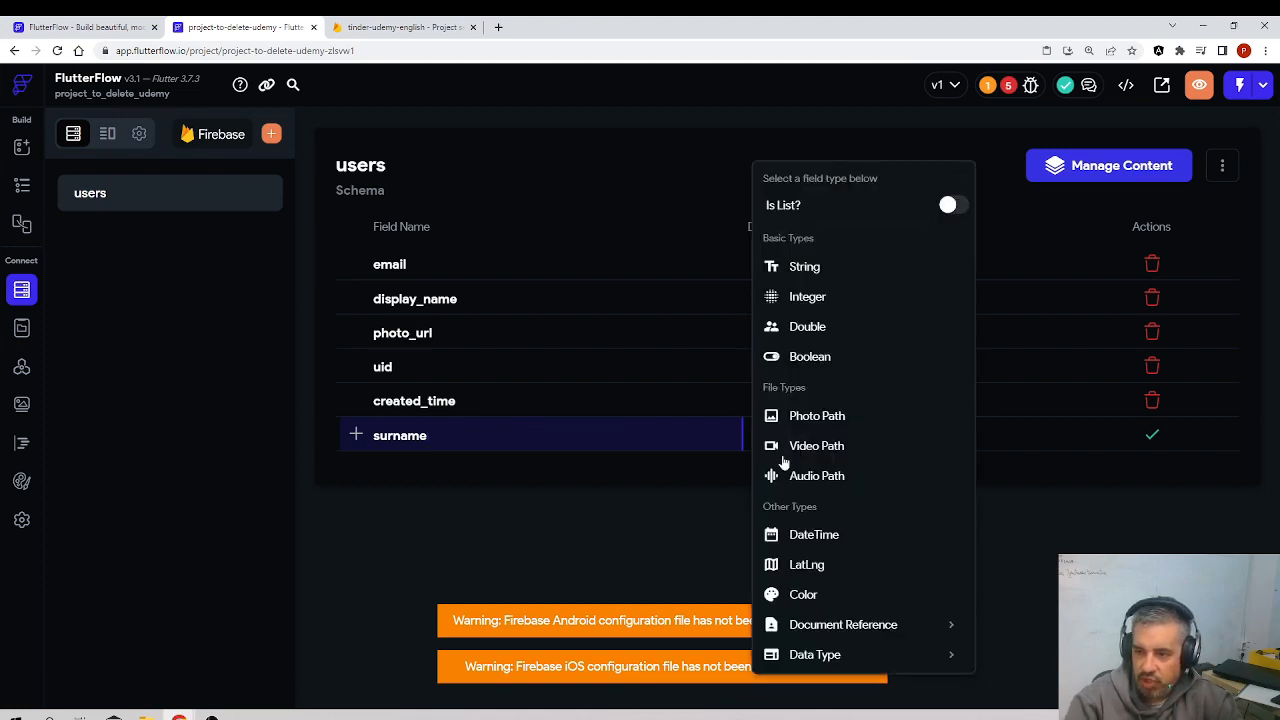
{"action": "left_click", "coordinate": [822, 271]}
{"action": "left_click", "coordinate": [1151, 436]}
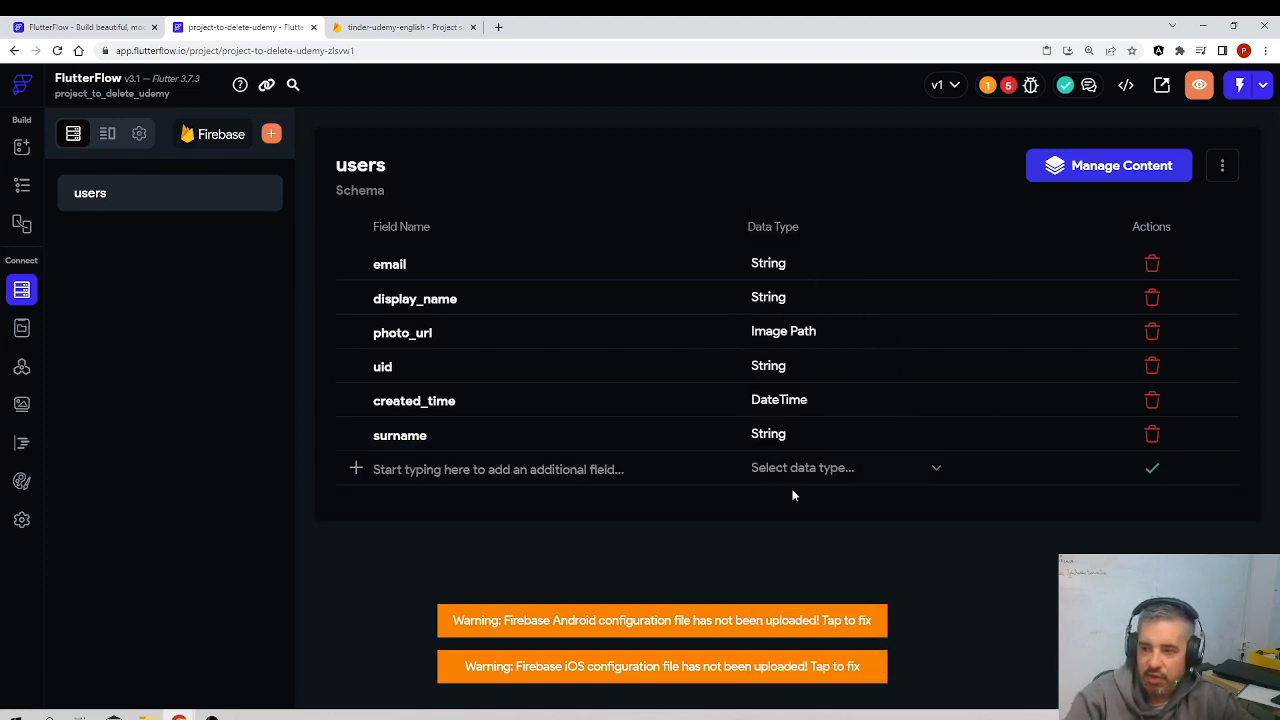
Step: Try to open the users collection's content manager, view the project's Firebase settings, and close the content manager page
{"action": "left_click", "coordinate": [1088, 172]}
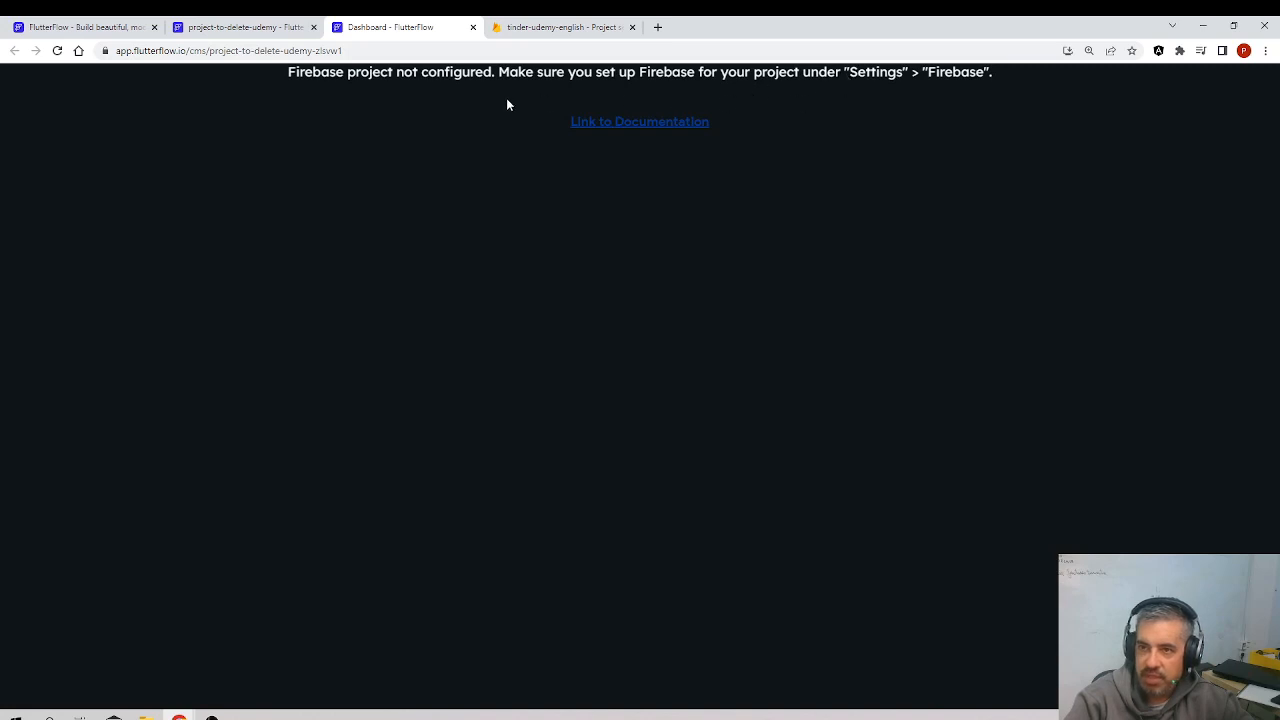
{"action": "left_click", "coordinate": [216, 32]}
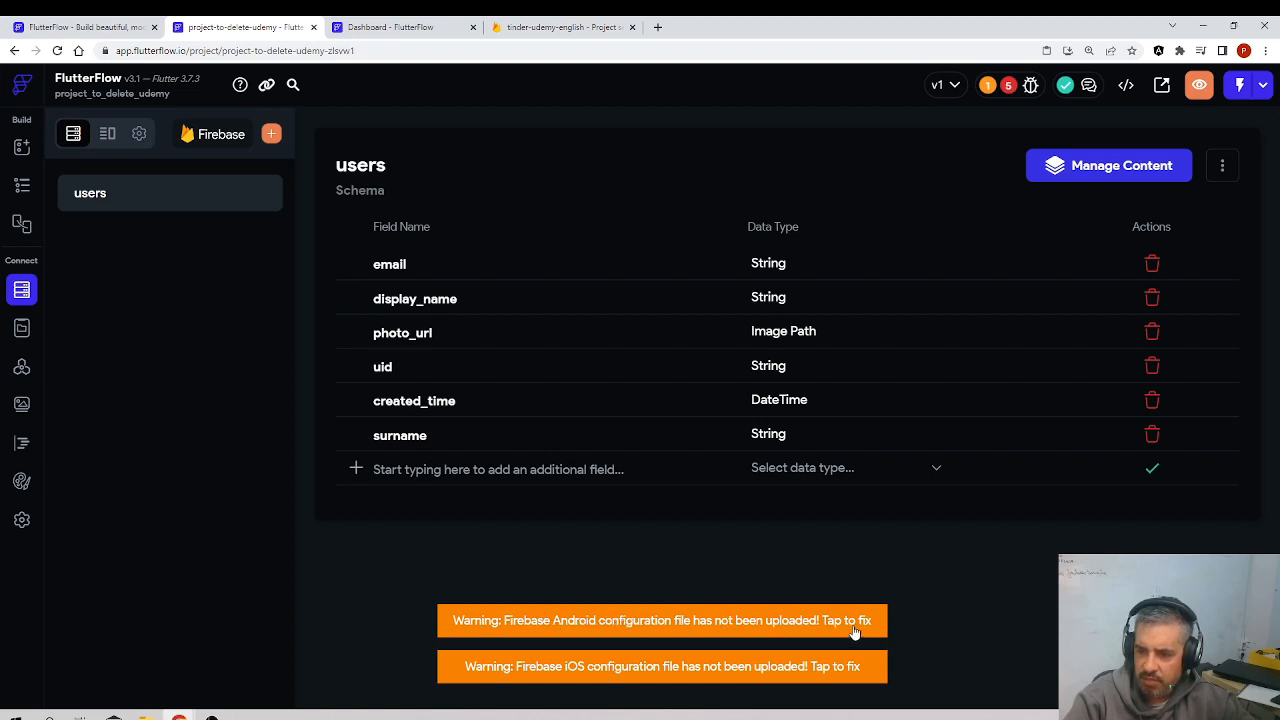
{"action": "left_click", "coordinate": [22, 522]}
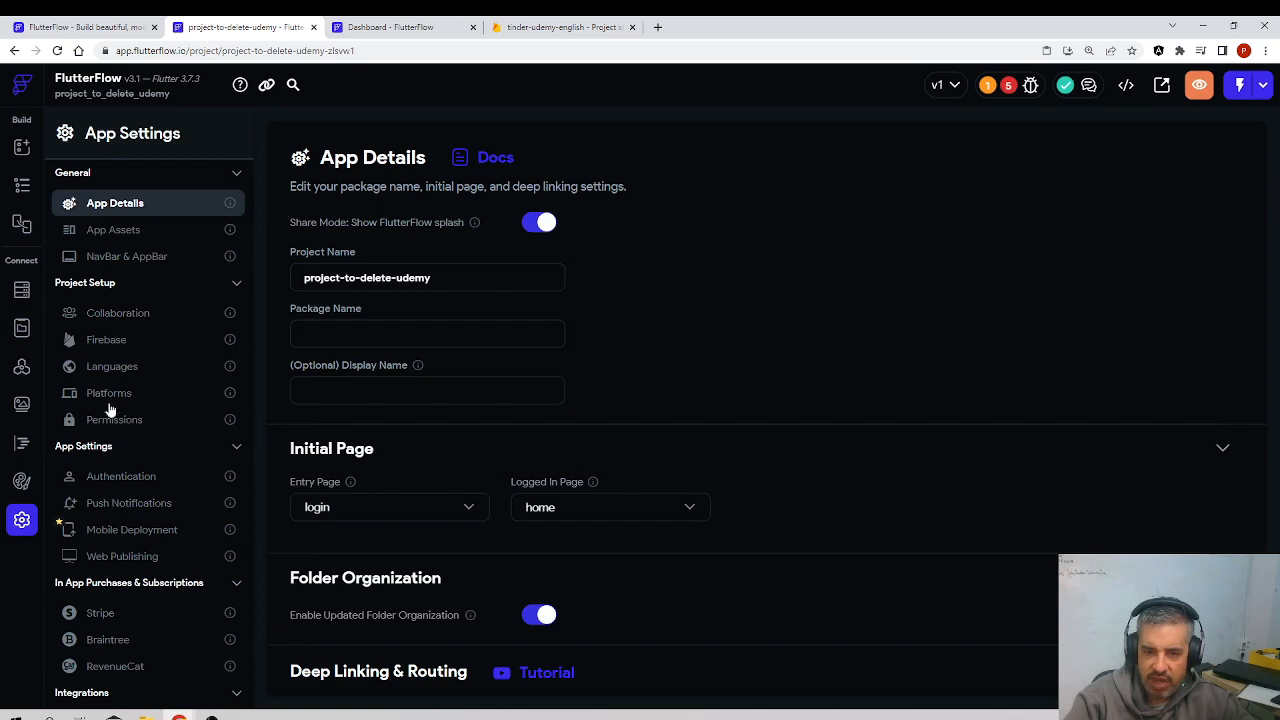
{"action": "left_click", "coordinate": [113, 342]}
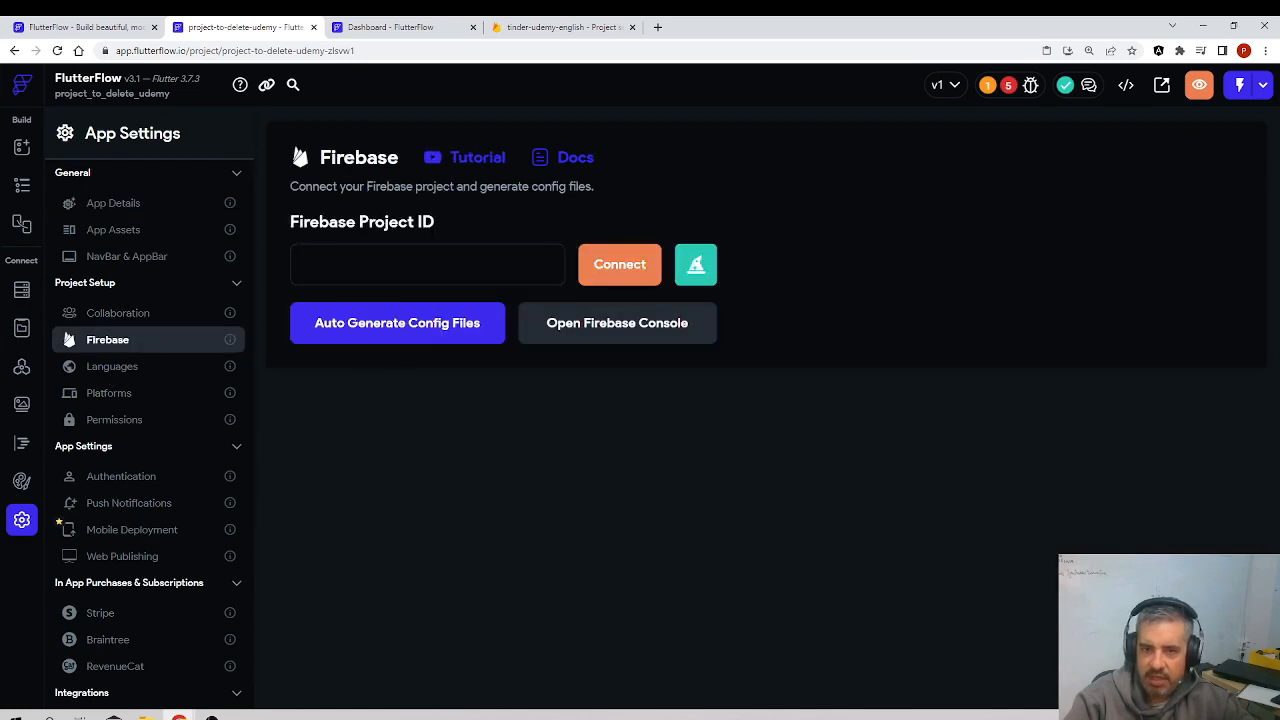
{"action": "left_click", "coordinate": [100, 27]}
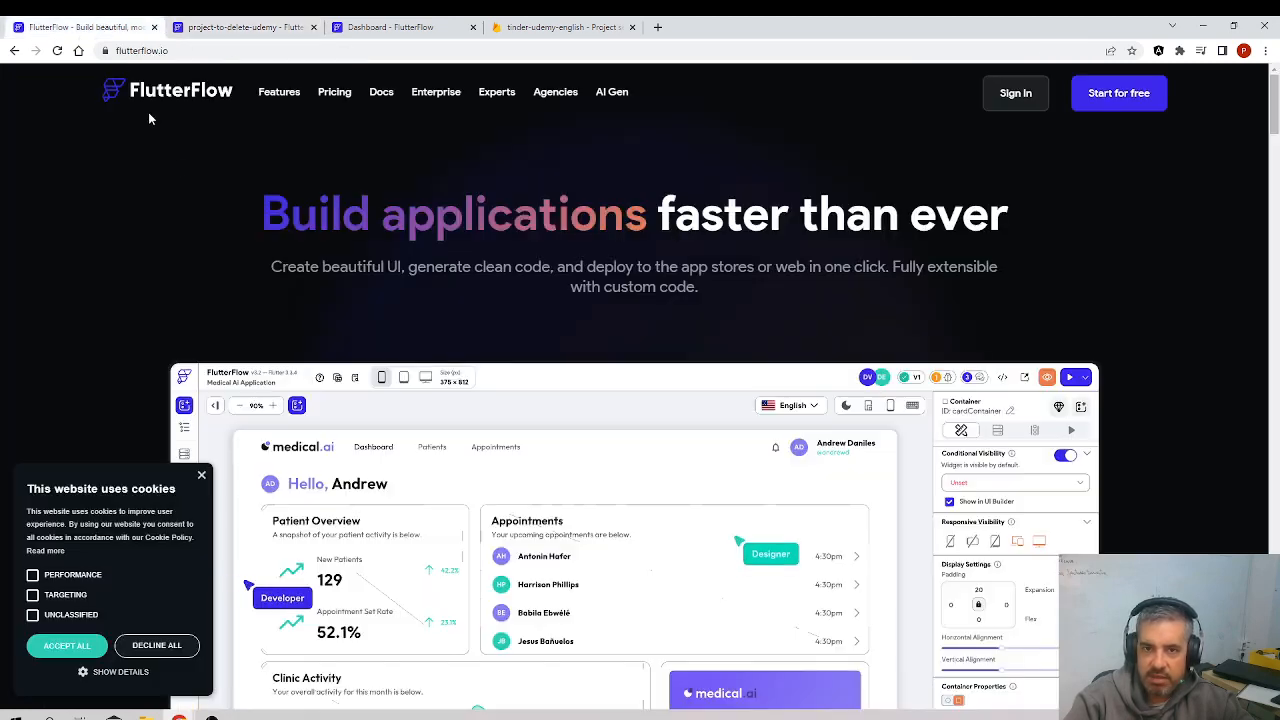
{"action": "left_click", "coordinate": [240, 27]}
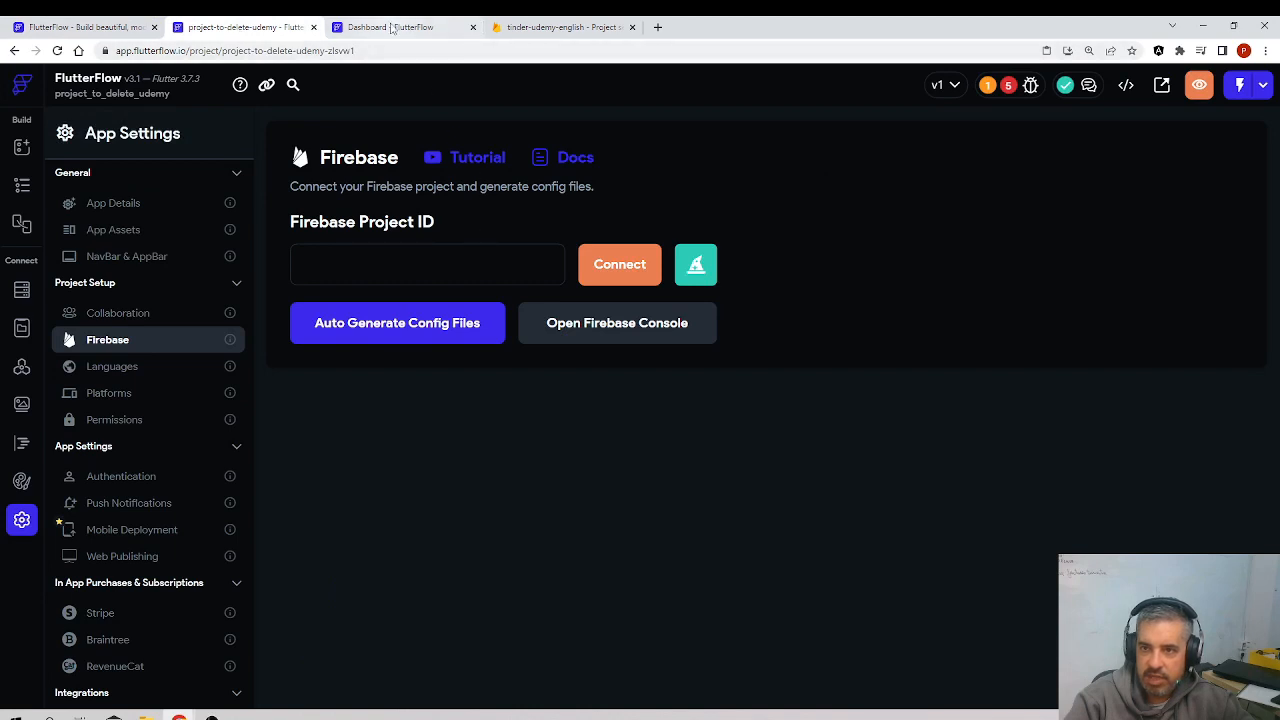
{"action": "left_click", "coordinate": [392, 30]}
{"action": "left_click", "coordinate": [473, 27]}
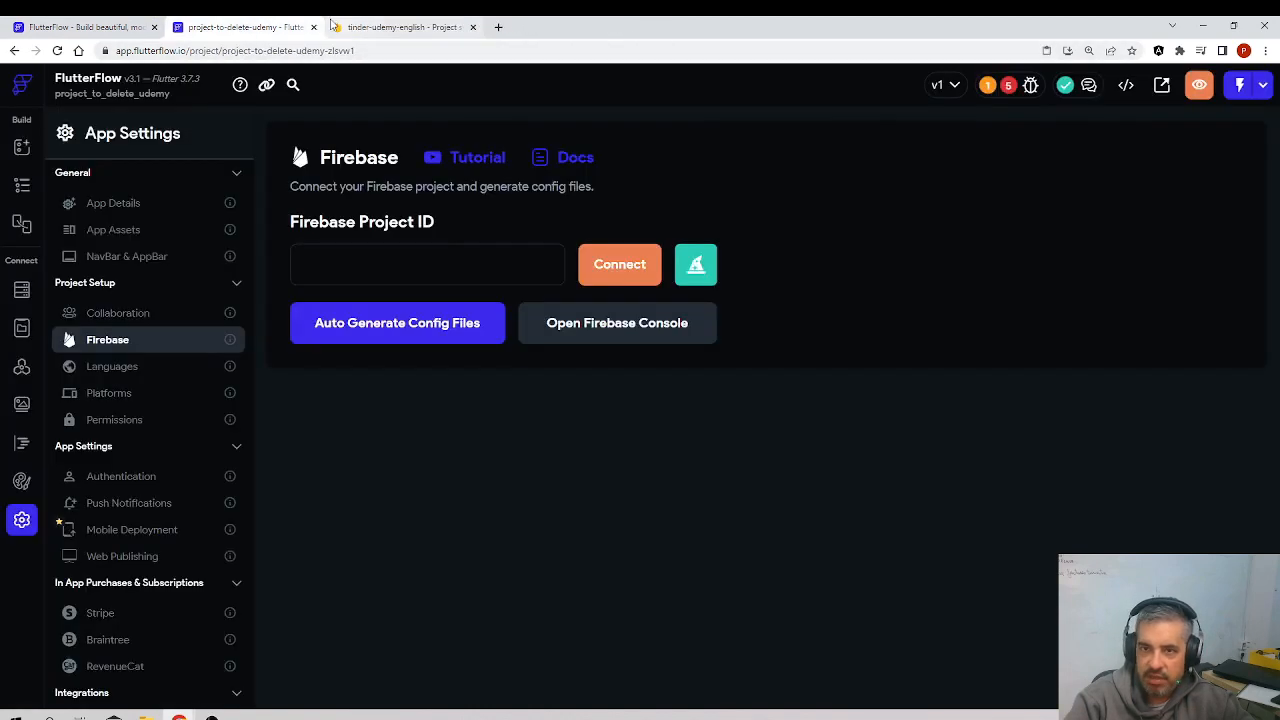
Step: Review the project's error list and open the Firebase settings from the iOS config file error
{"action": "left_click", "coordinate": [131, 369]}
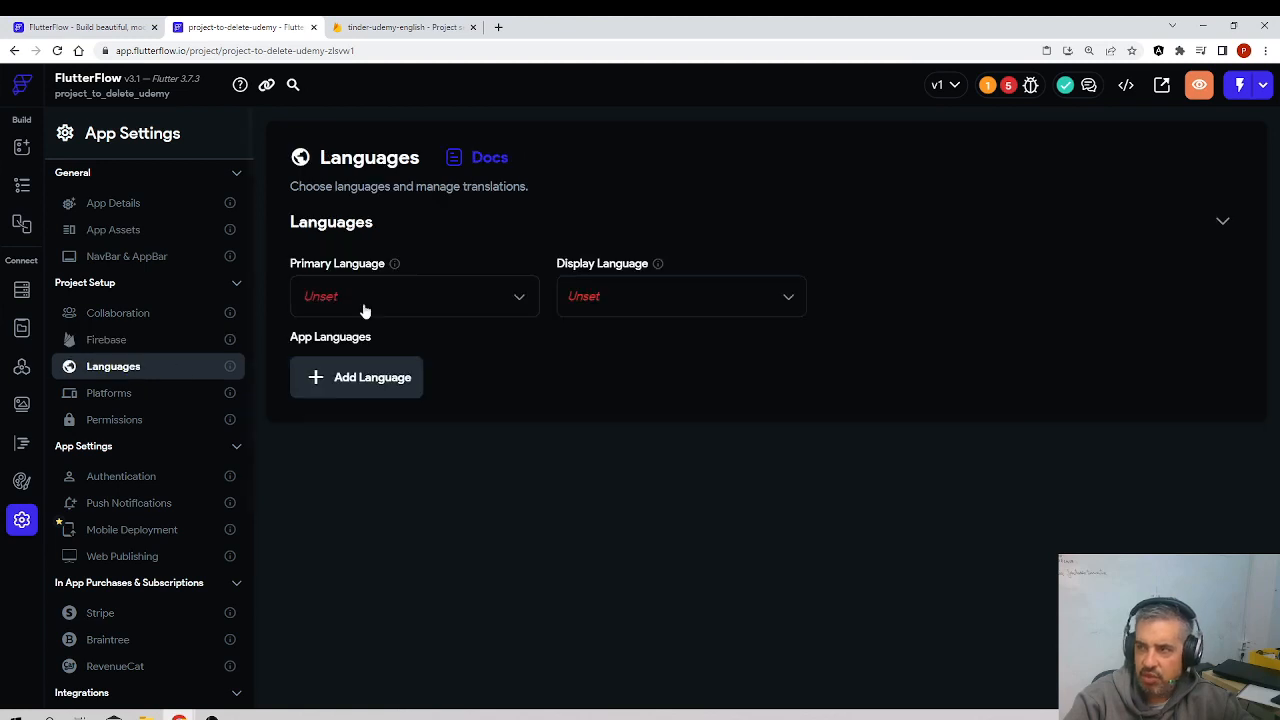
{"action": "left_click", "coordinate": [990, 92]}
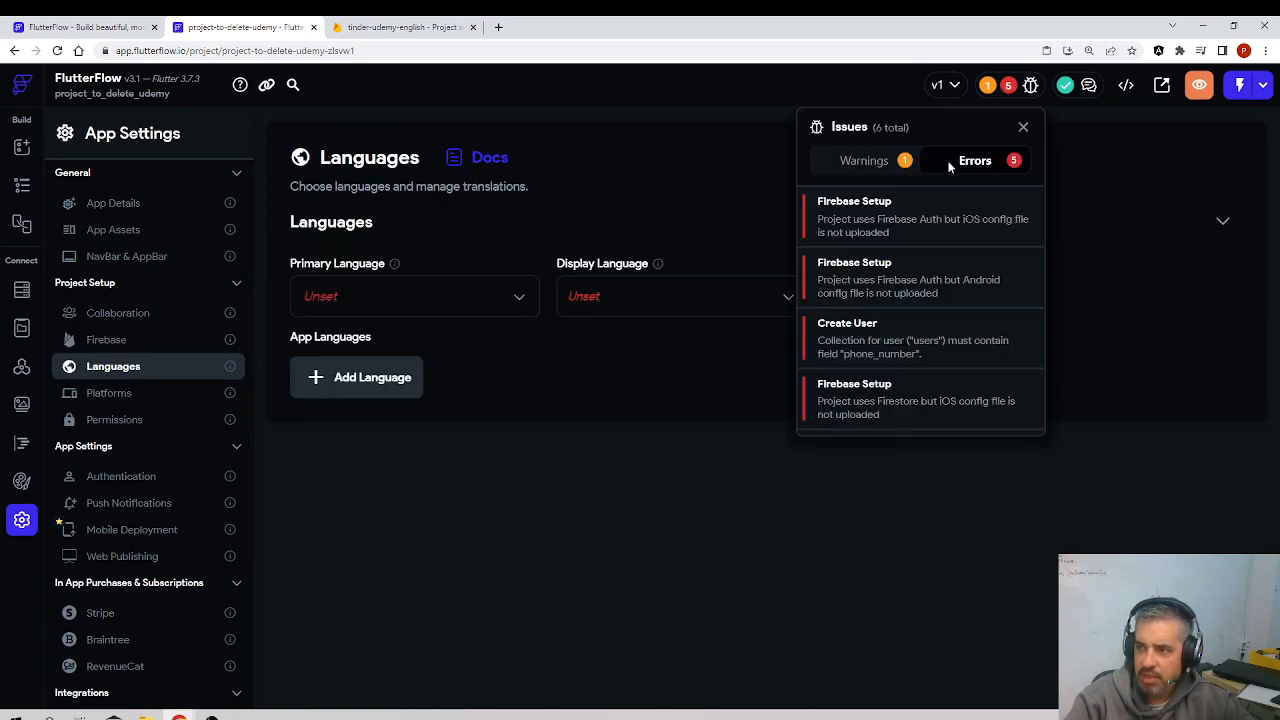
{"action": "left_click", "coordinate": [856, 209]}
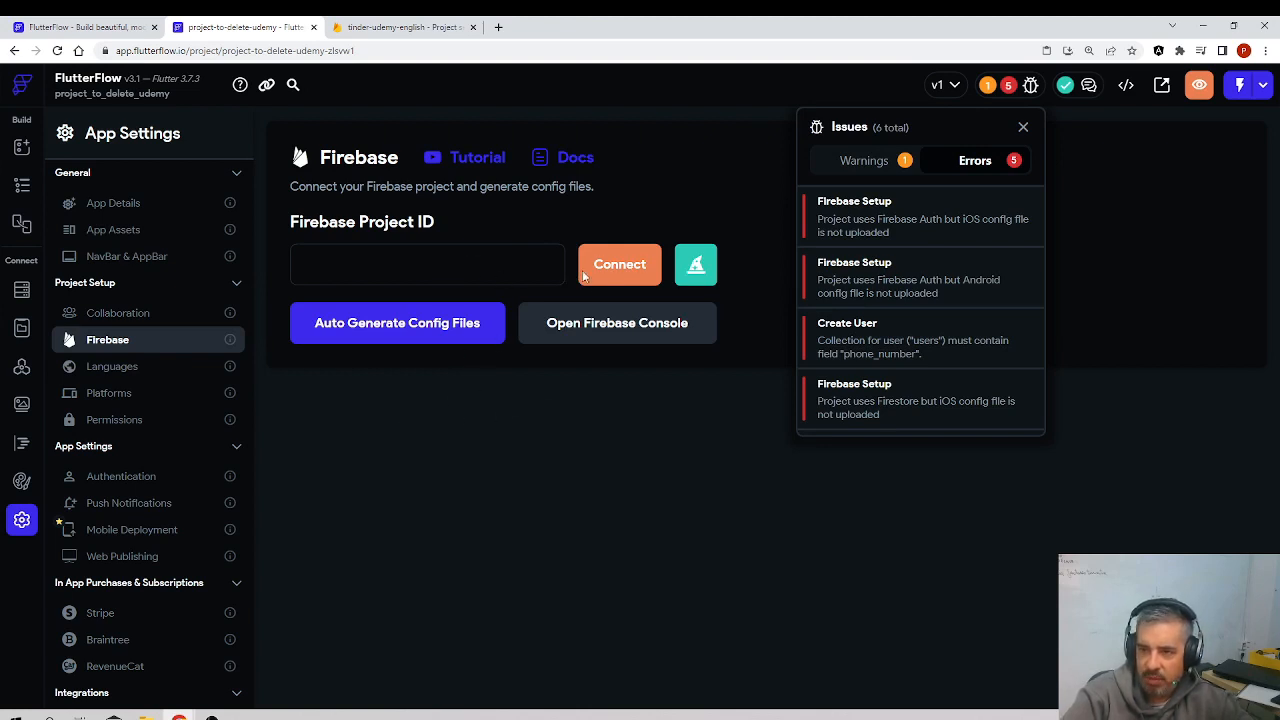
{"action": "scroll", "coordinate": [858, 354], "scroll_direction": "down", "scroll_amount": 1}
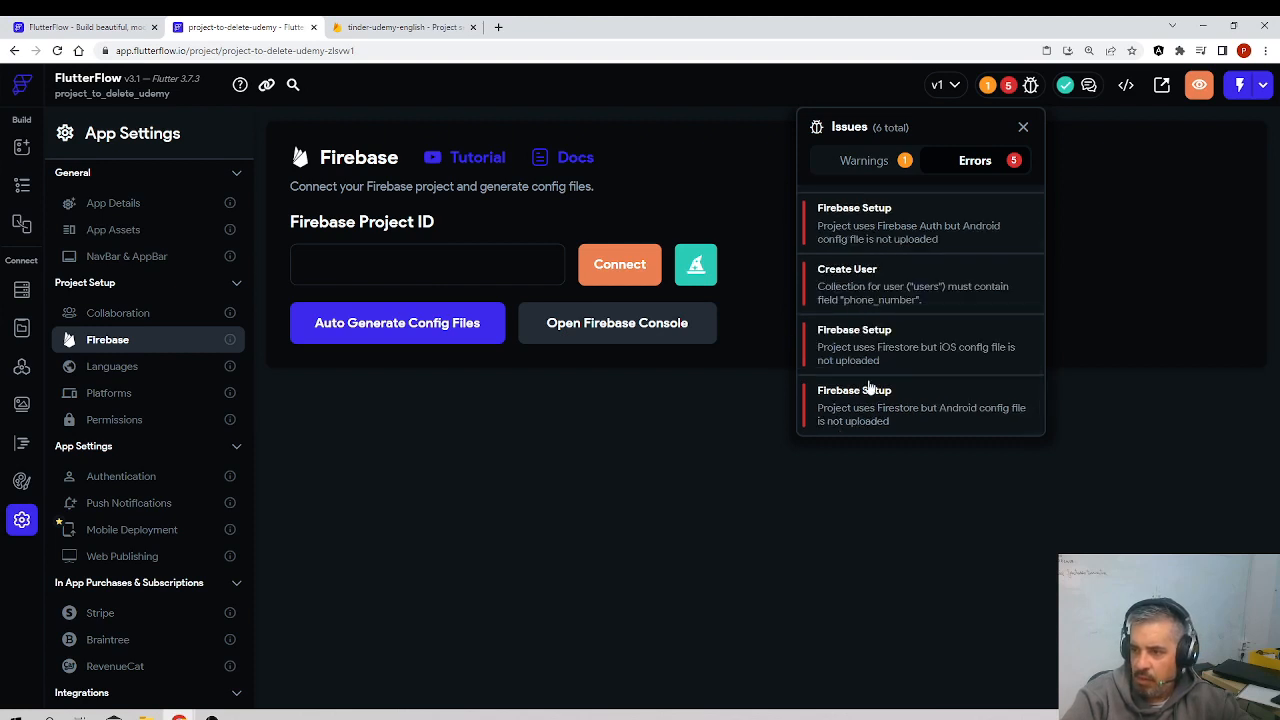
Step: Enter tinder-udemy-english as the Firebase Project ID and connect the project to it
{"action": "left_click", "coordinate": [342, 280]}
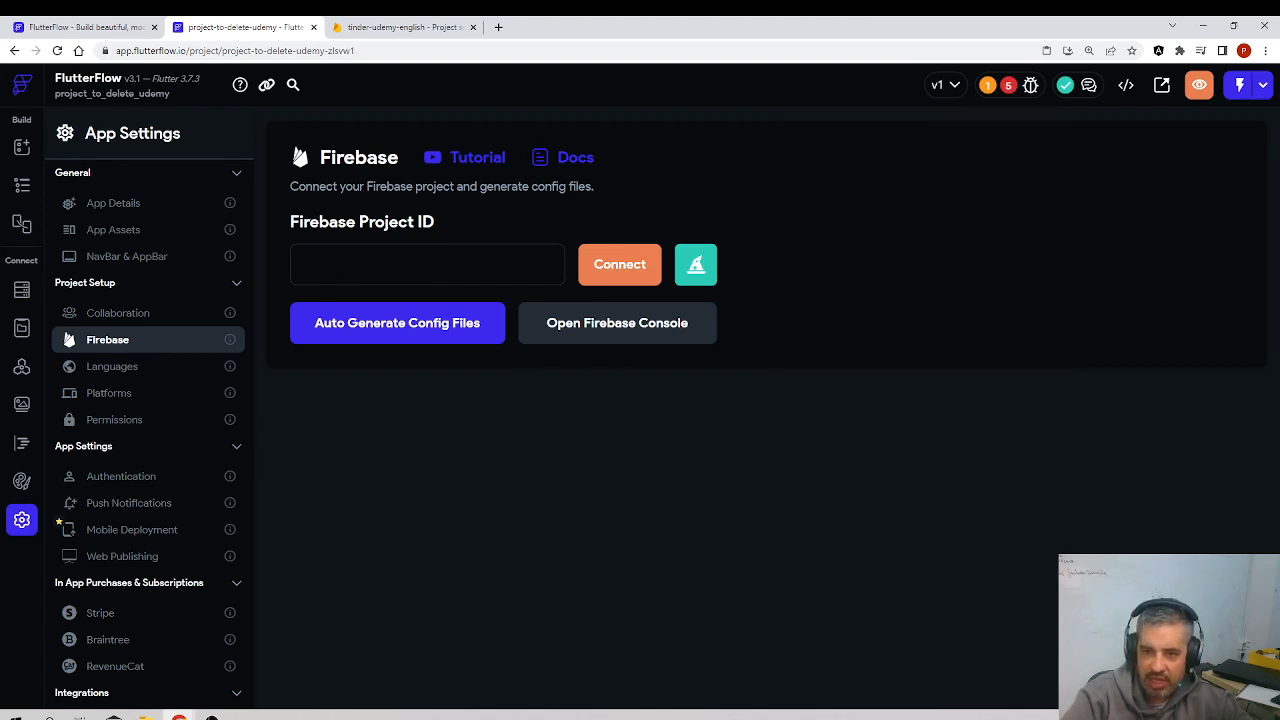
{"action": "left_click", "coordinate": [400, 27]}
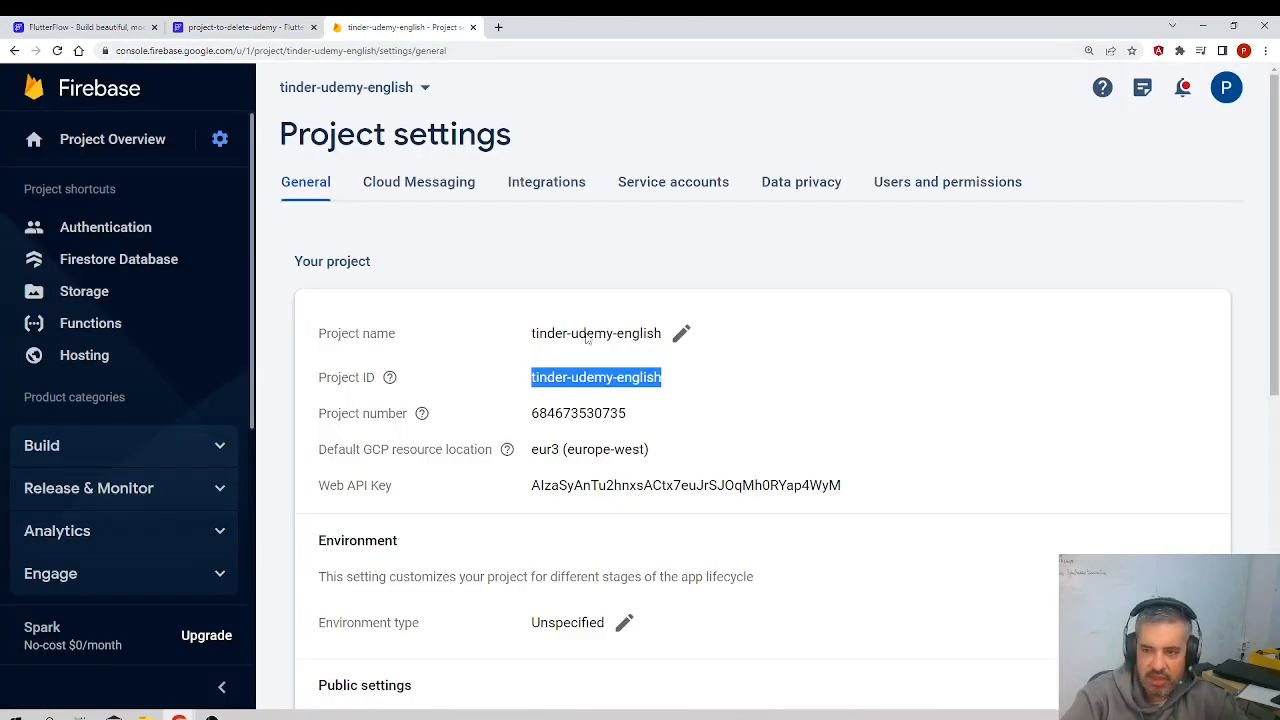
{"action": "left_click", "coordinate": [262, 27]}
{"action": "type", "text": "tinder-udemy-english"}
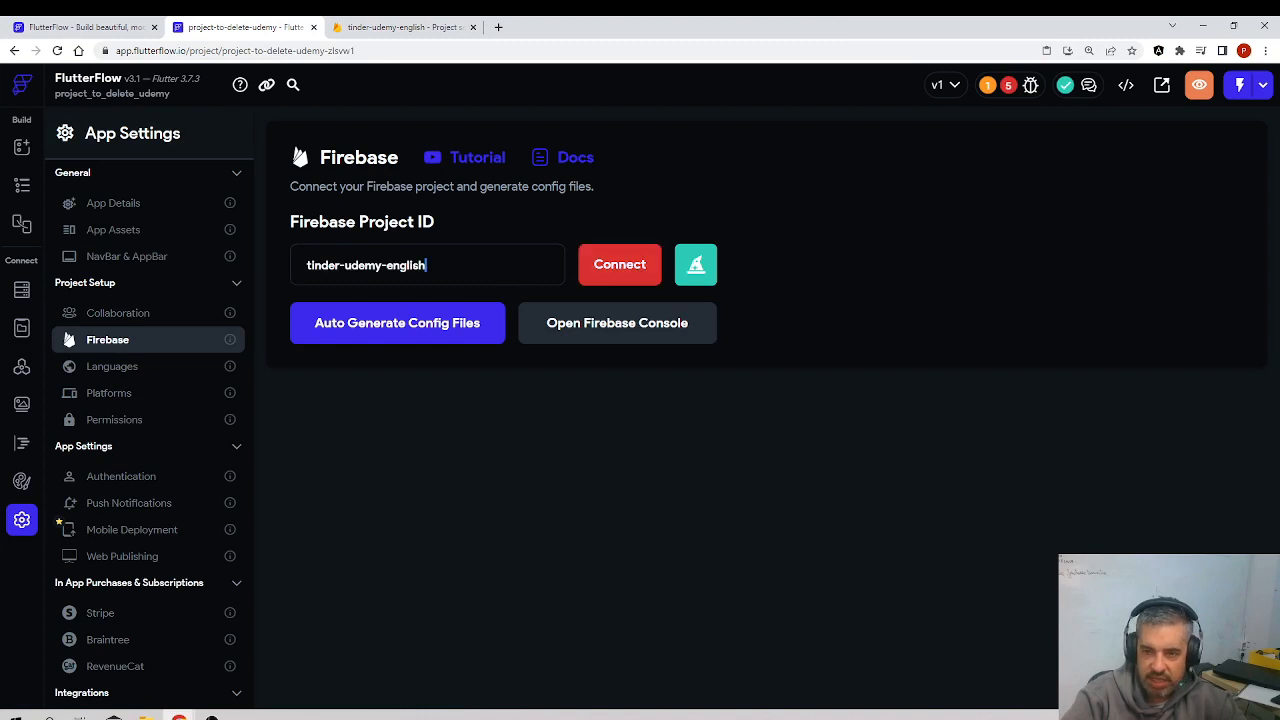
{"action": "left_click", "coordinate": [617, 266]}
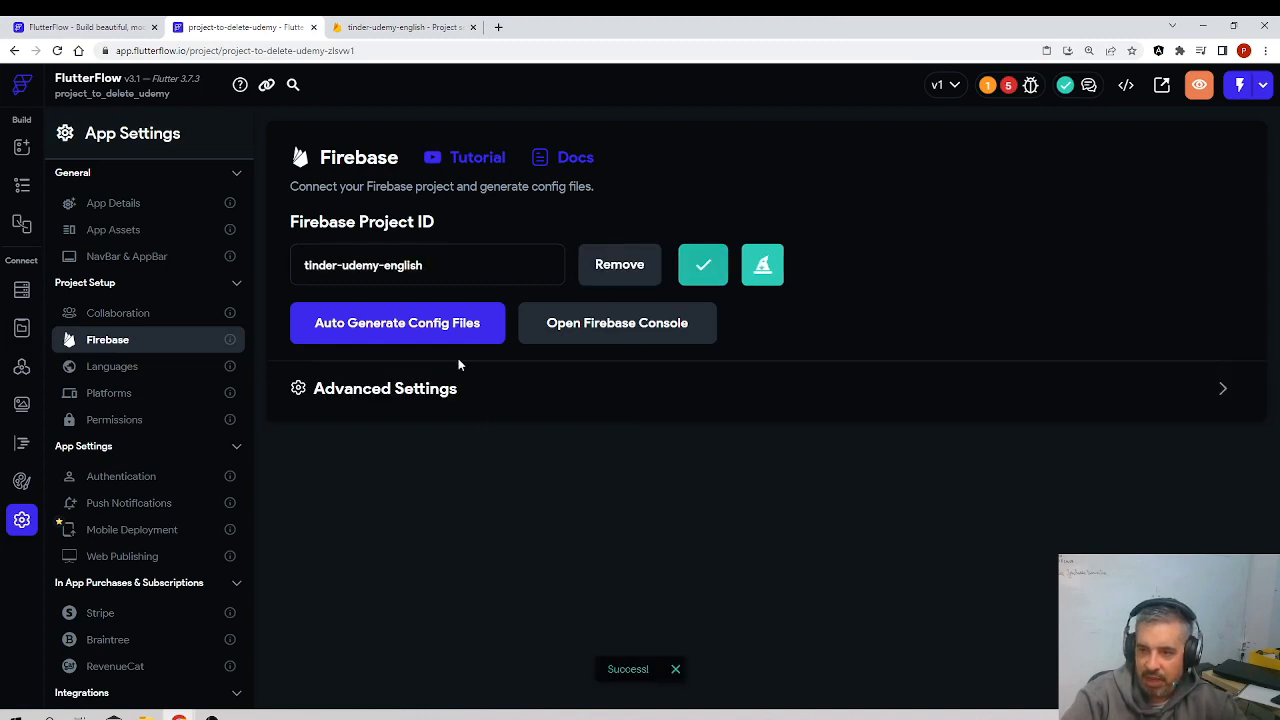
Step: Look at the config file generation form without generating files, and check the project's listed warnings and errors
{"action": "left_click", "coordinate": [430, 334]}
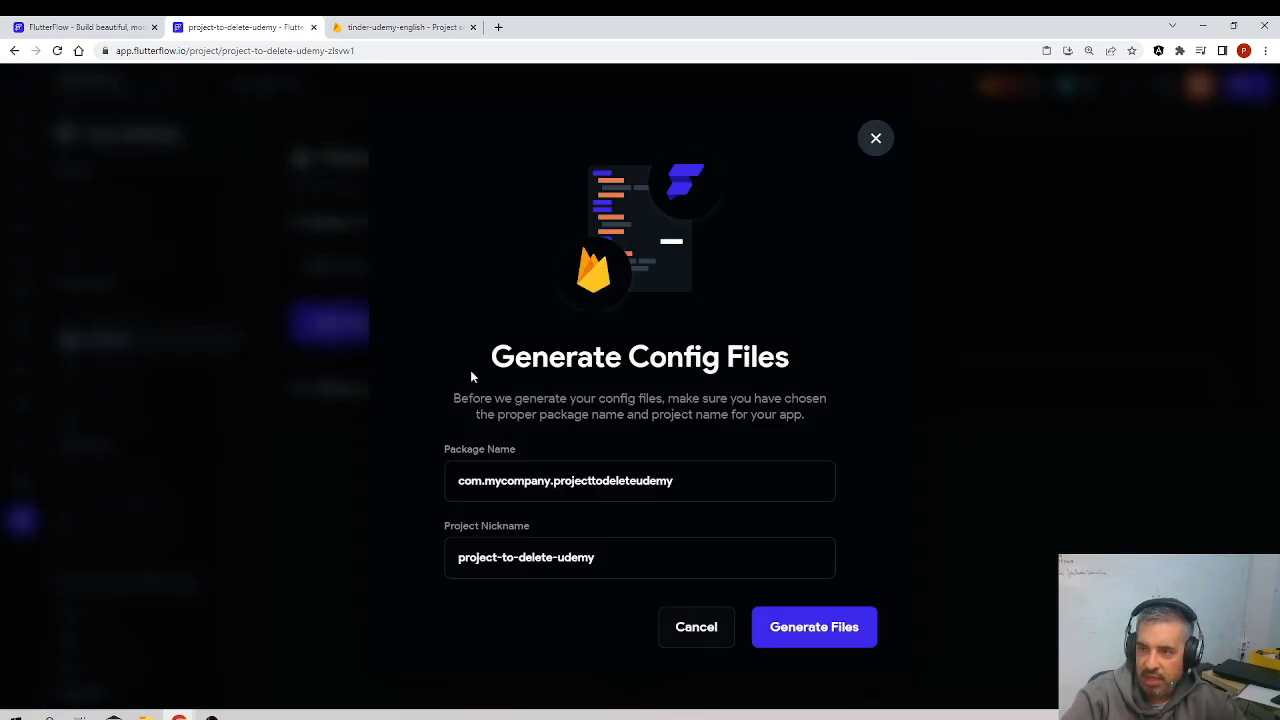
{"action": "left_click", "coordinate": [697, 627]}
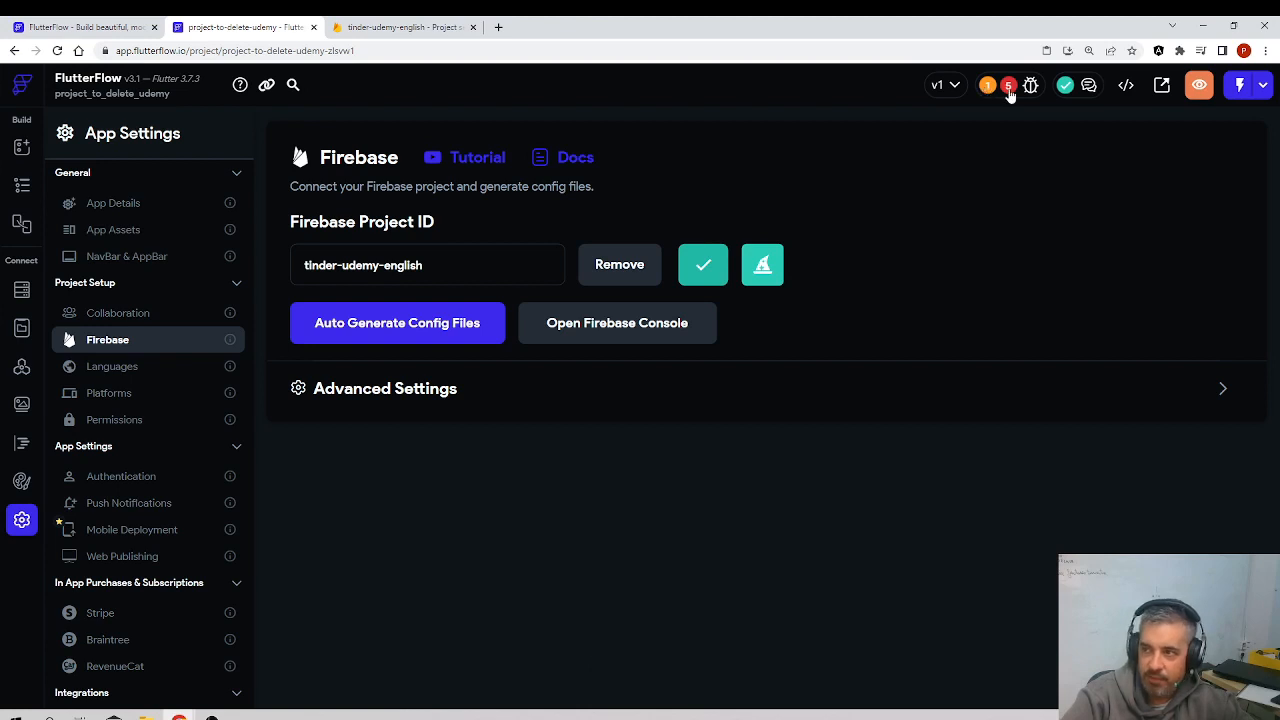
{"action": "left_click", "coordinate": [1009, 88]}
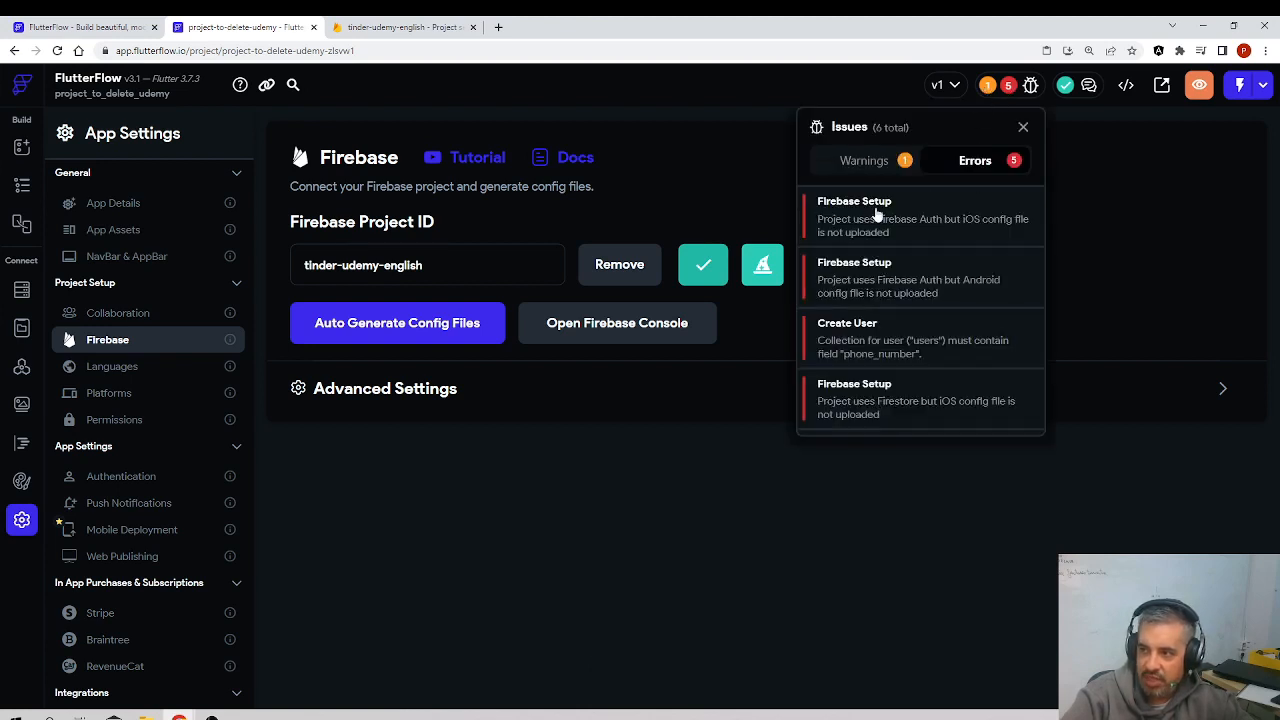
{"action": "left_click", "coordinate": [866, 162]}
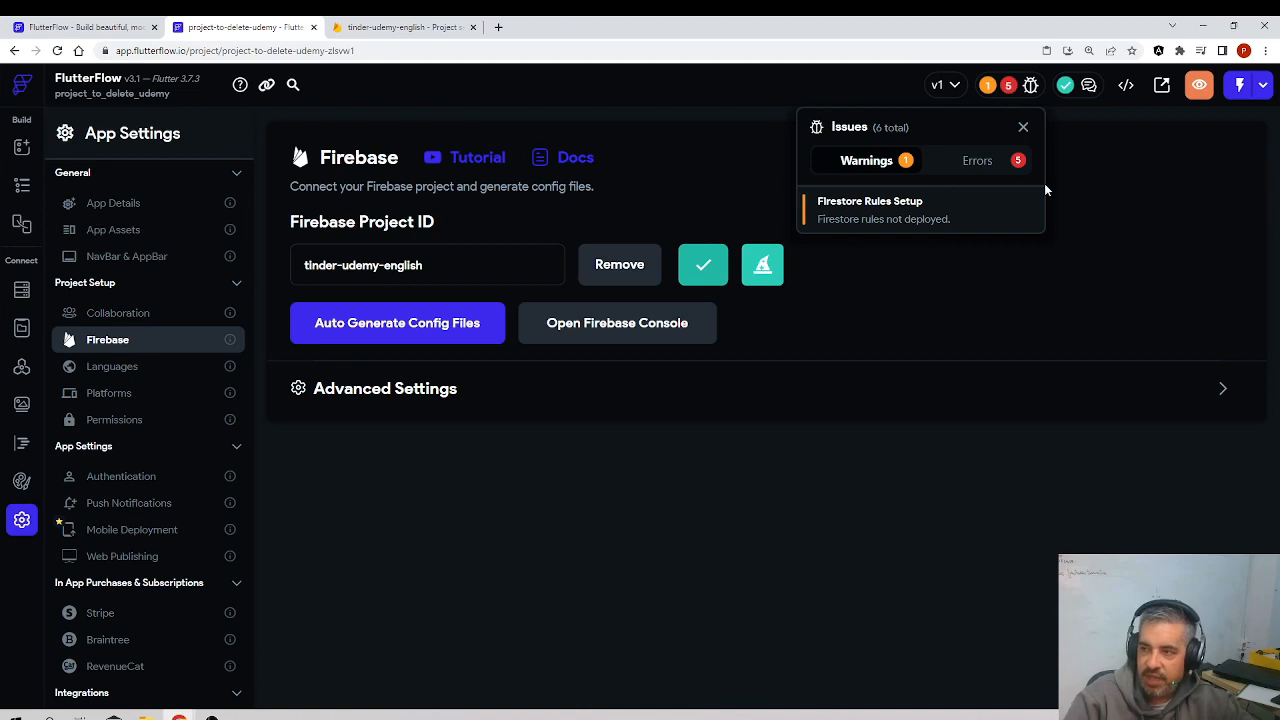
{"action": "left_click", "coordinate": [985, 162]}
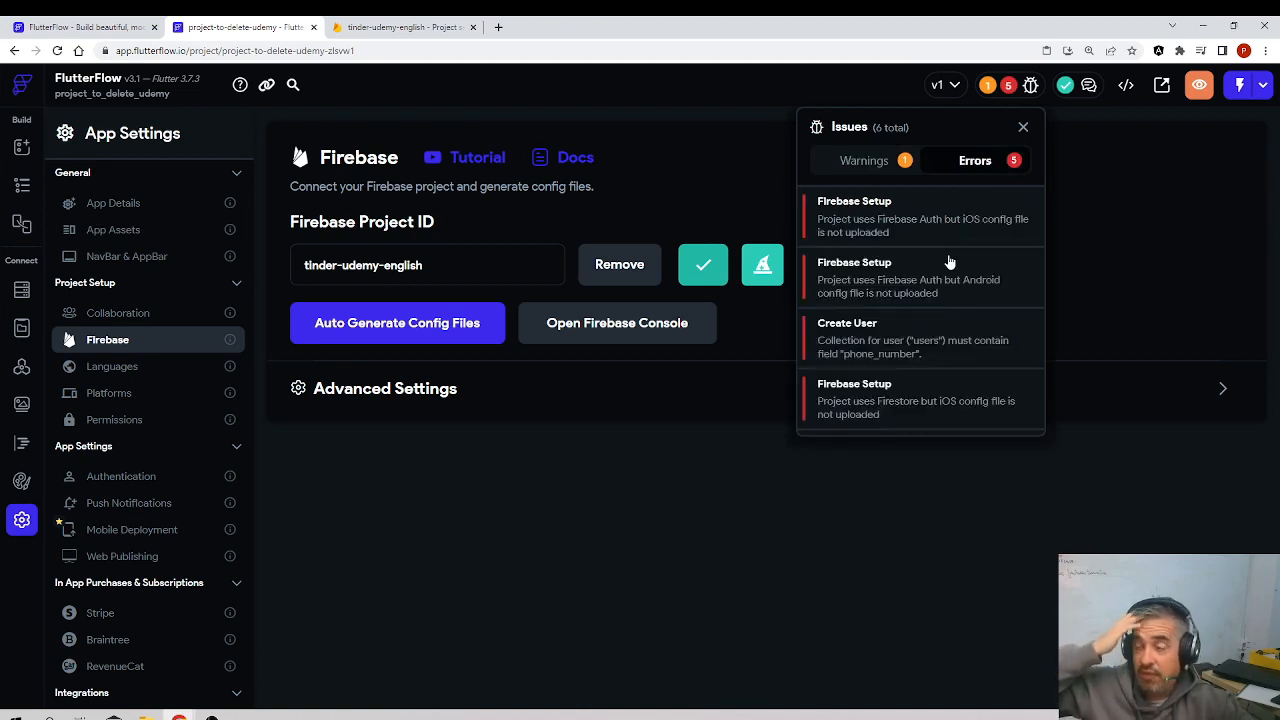
Step: Try to run the app in test mode and reread the Firebase Auth iOS config file error
{"action": "left_click", "coordinate": [1240, 85]}
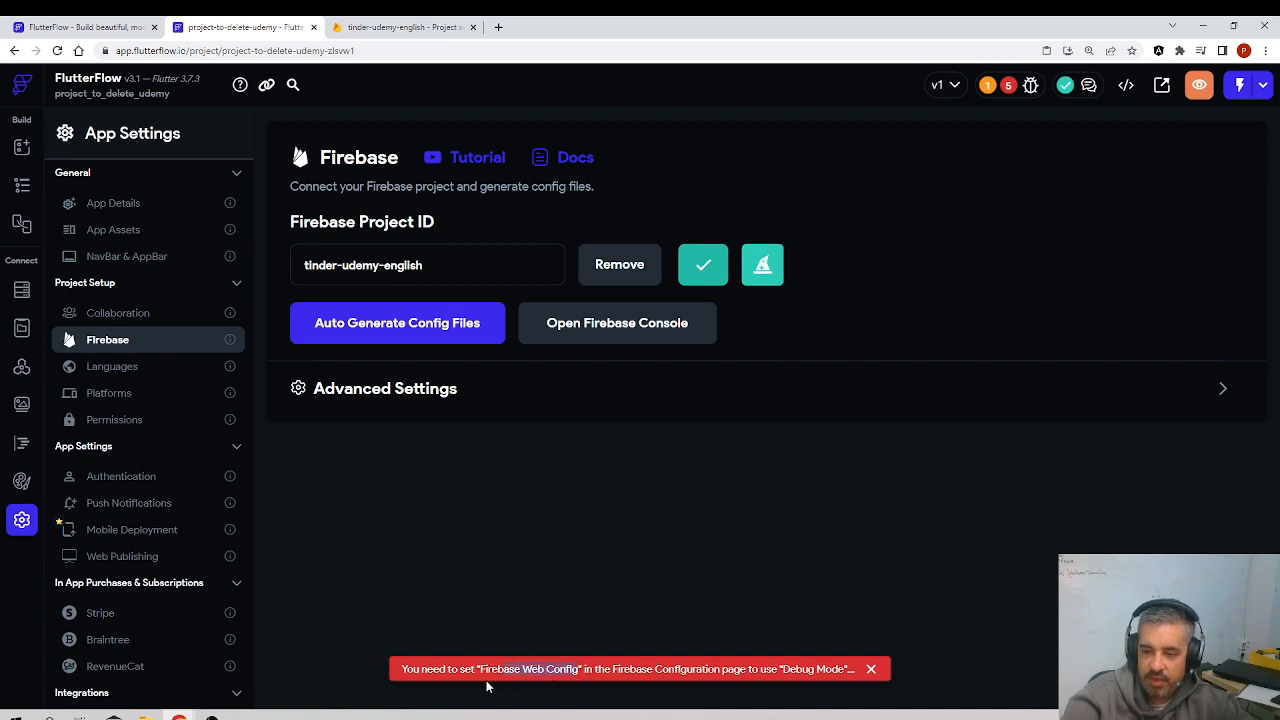
{"action": "left_click", "coordinate": [1009, 86]}
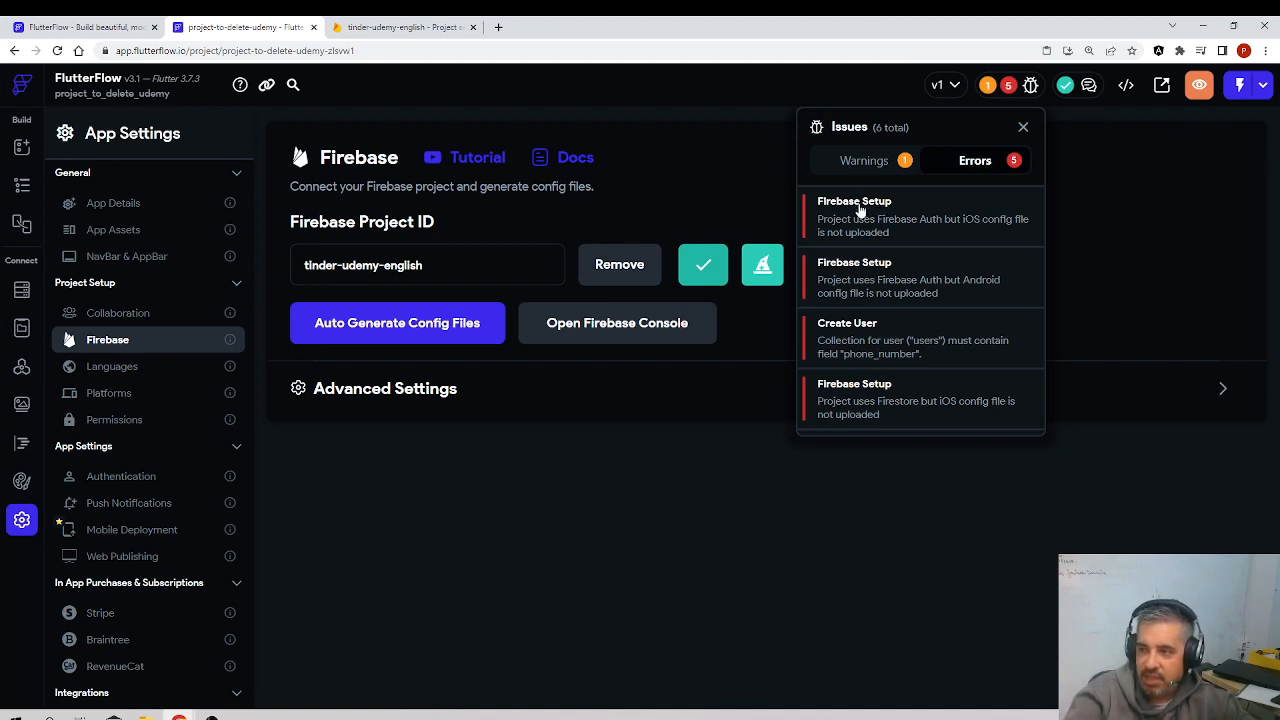
{"action": "left_click_drag", "start_coordinate": [901, 233], "coordinate": [817, 220]}
Step: Auto-generate the Firebase config files with package name com.mycompany.projecttodeleteudemy and project nickname project-to-delete-udemy
{"action": "left_click", "coordinate": [501, 388]}
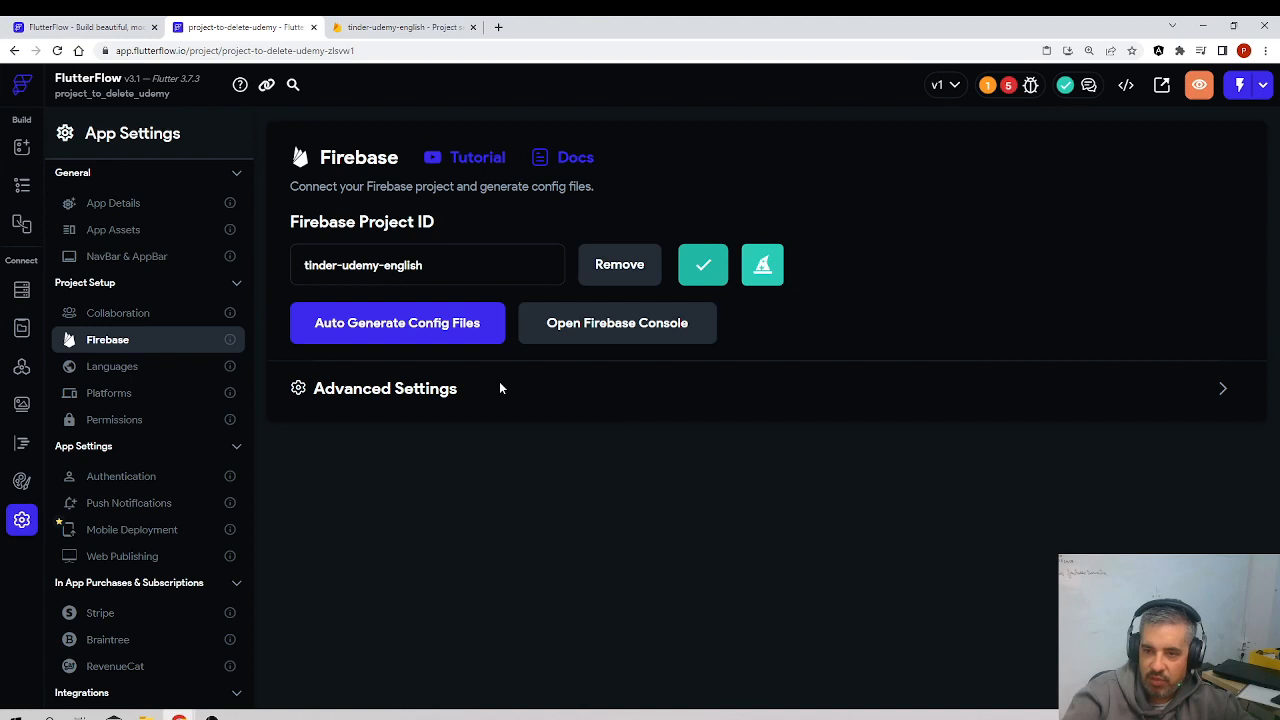
{"action": "left_click", "coordinate": [443, 330]}
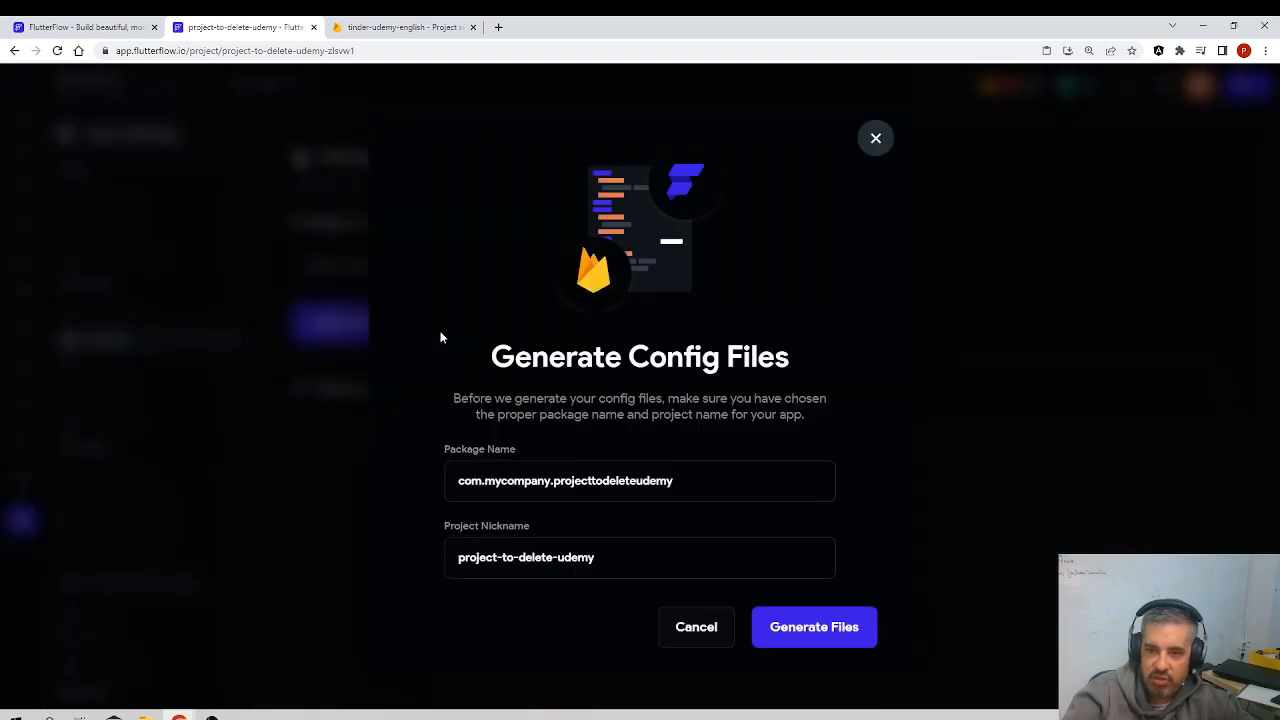
{"action": "left_click", "coordinate": [803, 626]}
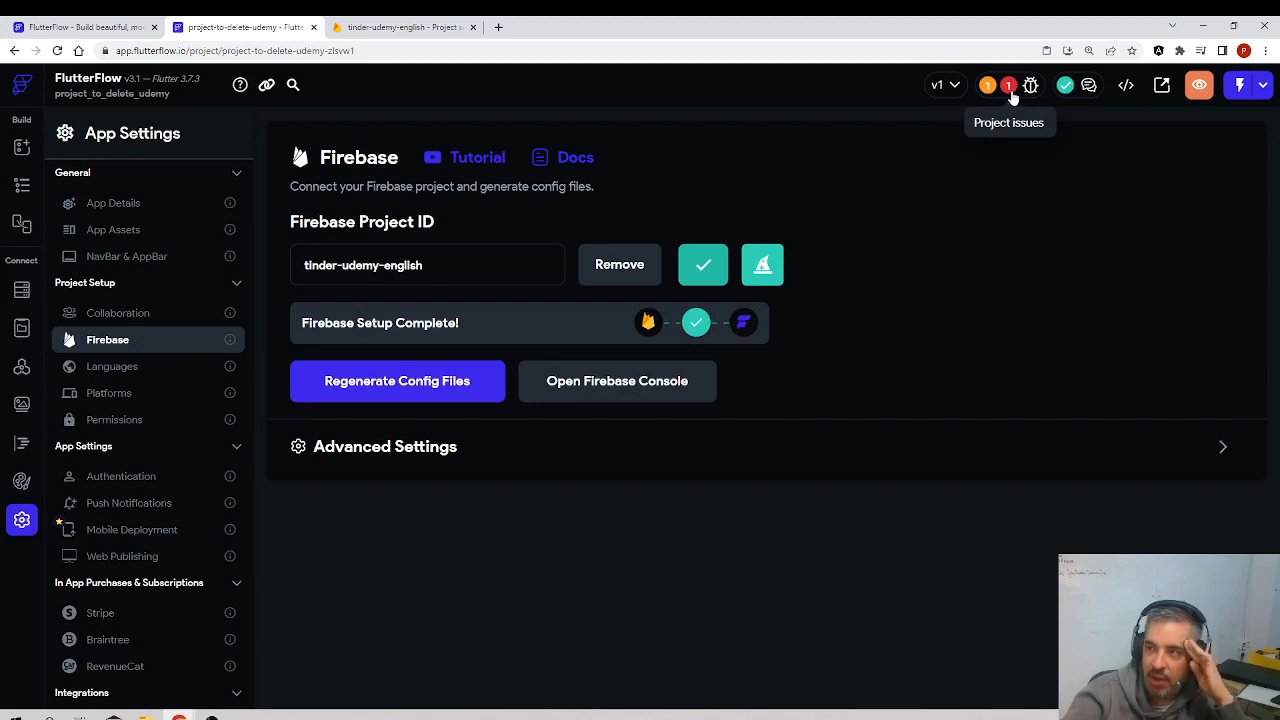
Step: Open the Create User error from the project issues and add a phone_number field of type String to the users collection
{"action": "left_click", "coordinate": [1010, 88]}
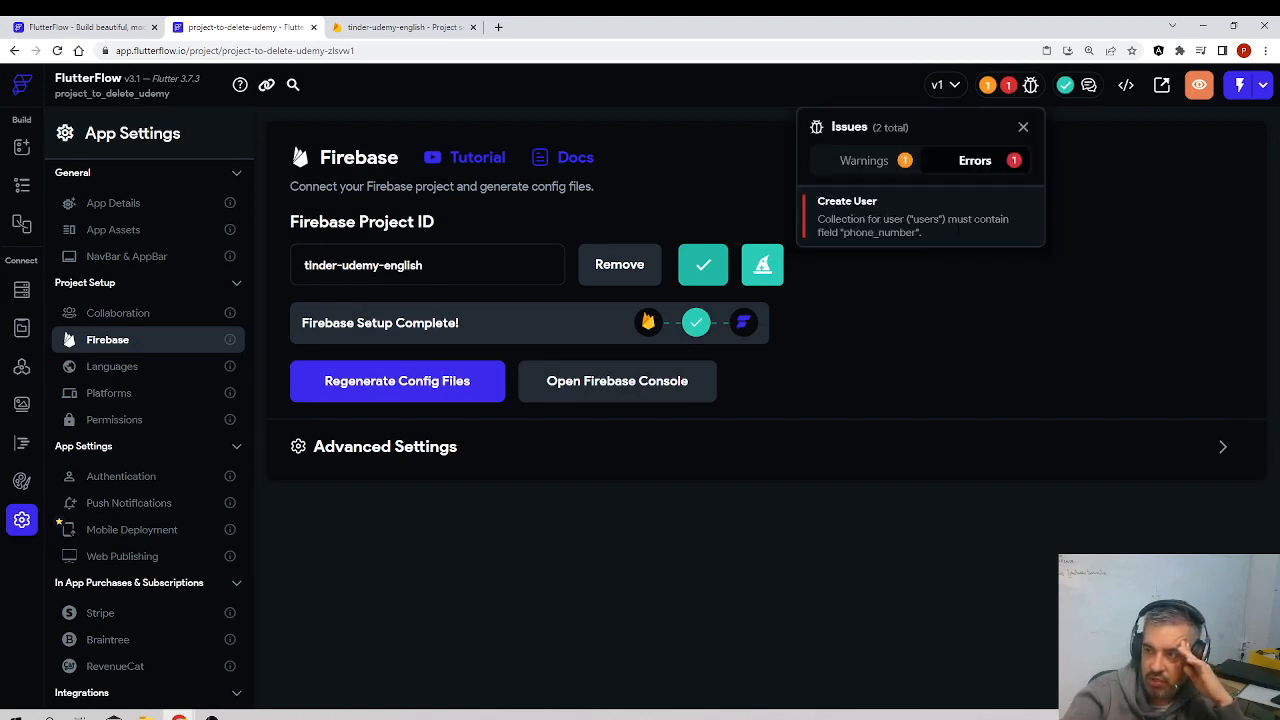
{"action": "left_click", "coordinate": [866, 205]}
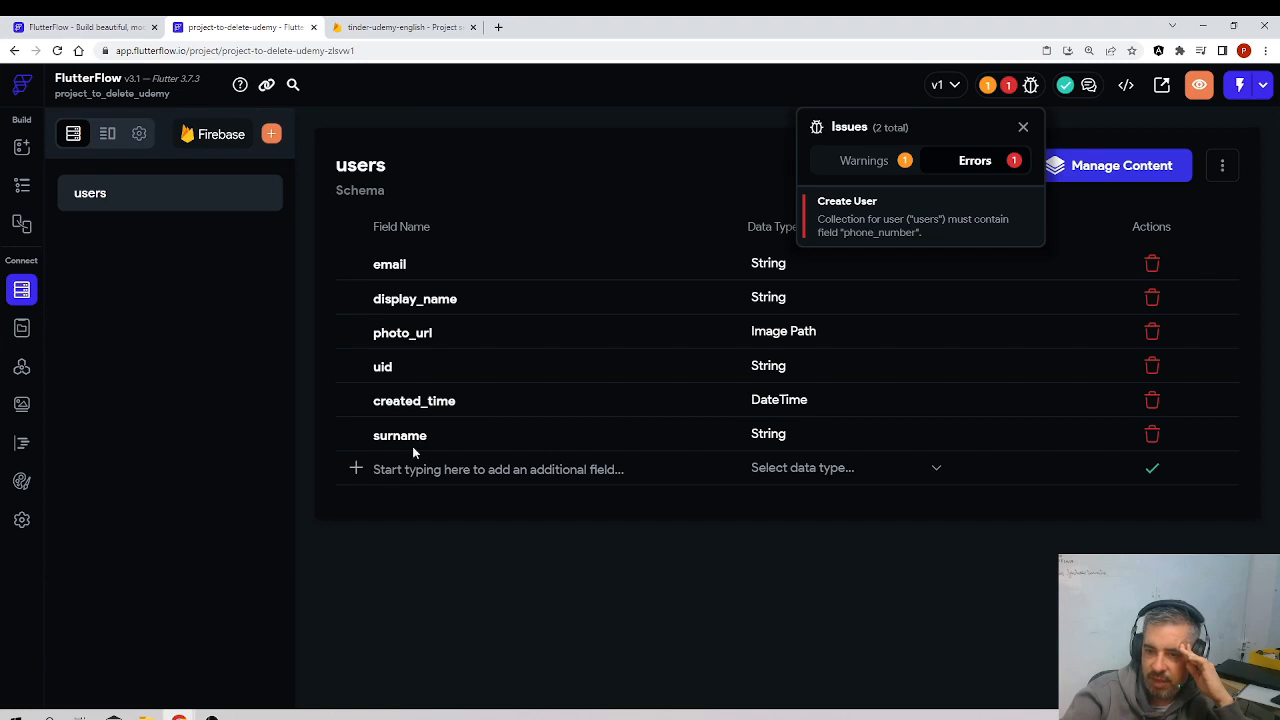
{"action": "left_click", "coordinate": [360, 474]}
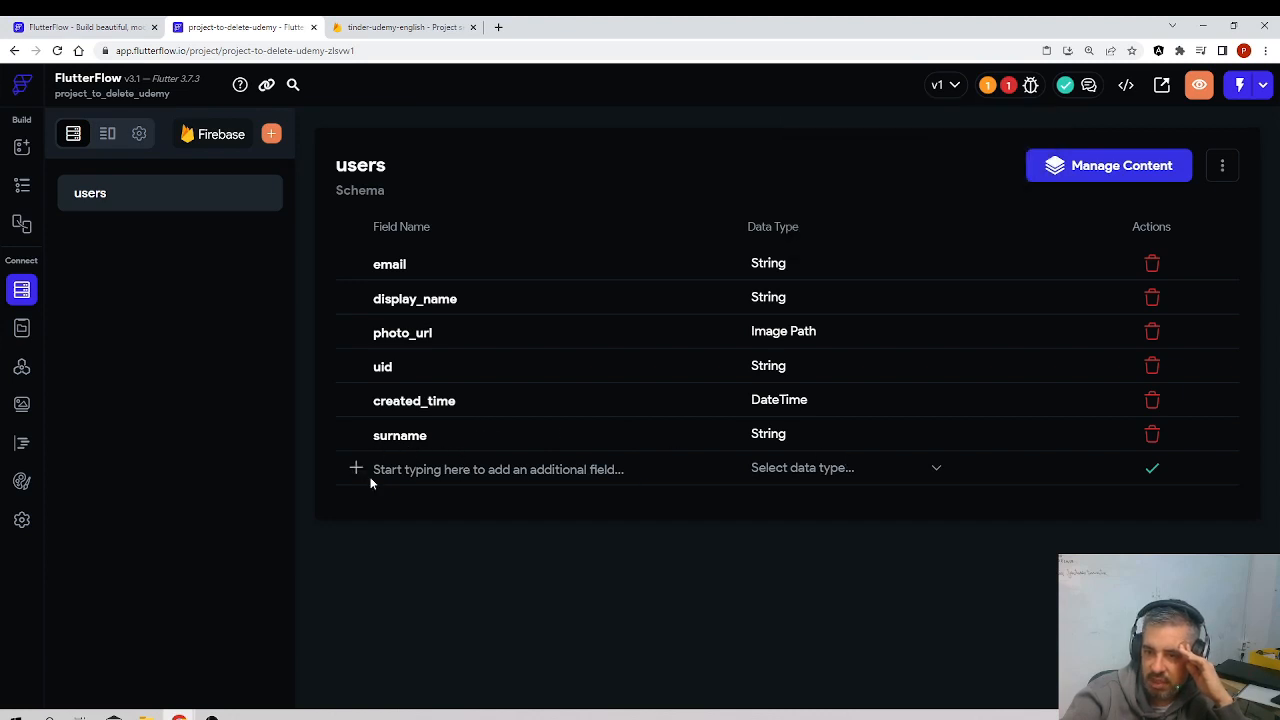
{"action": "left_click", "coordinate": [370, 483]}
{"action": "type", "text": "phone_nu"}
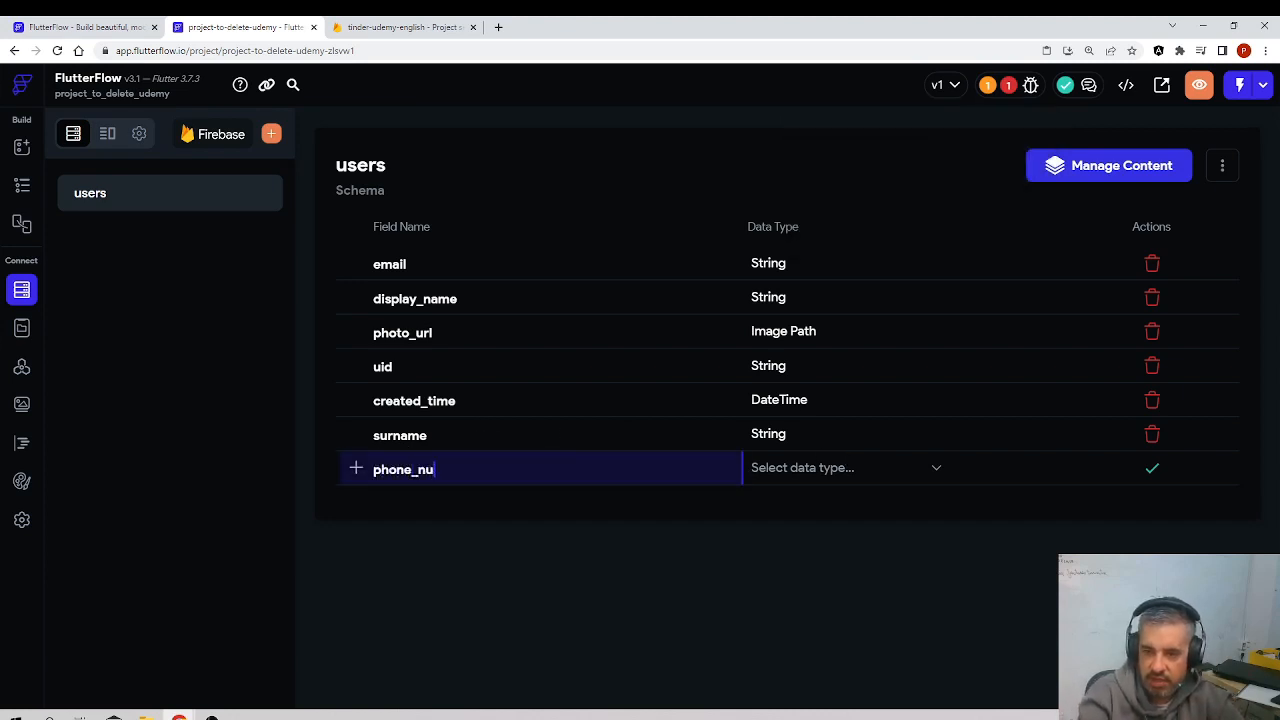
{"action": "type", "text": "mber"}
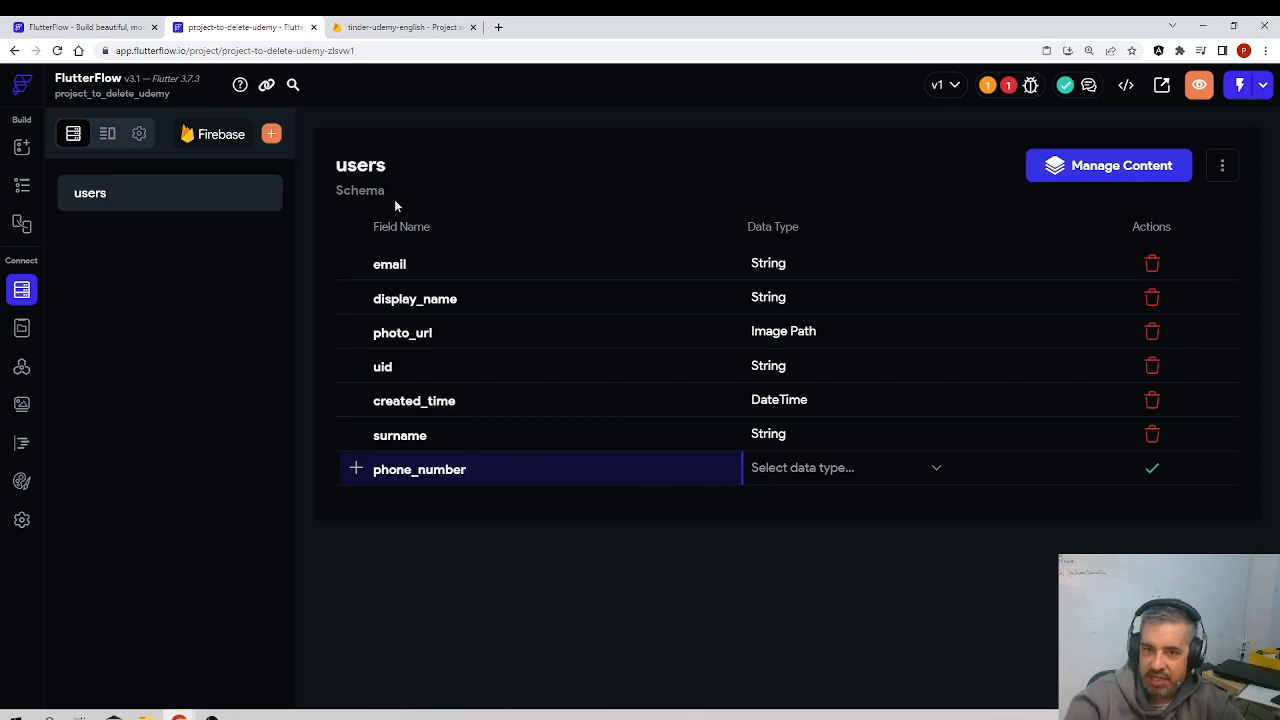
{"action": "left_click", "coordinate": [852, 474]}
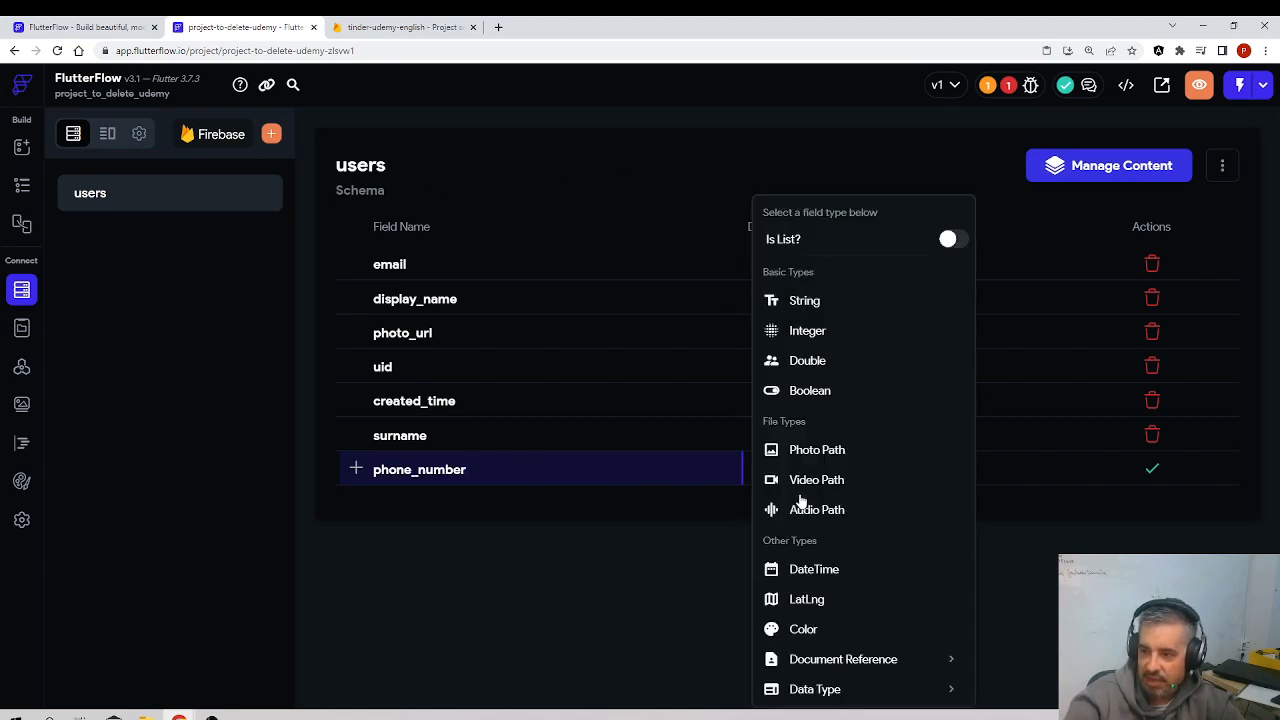
{"action": "left_click", "coordinate": [806, 303]}
{"action": "left_click", "coordinate": [1152, 470]}
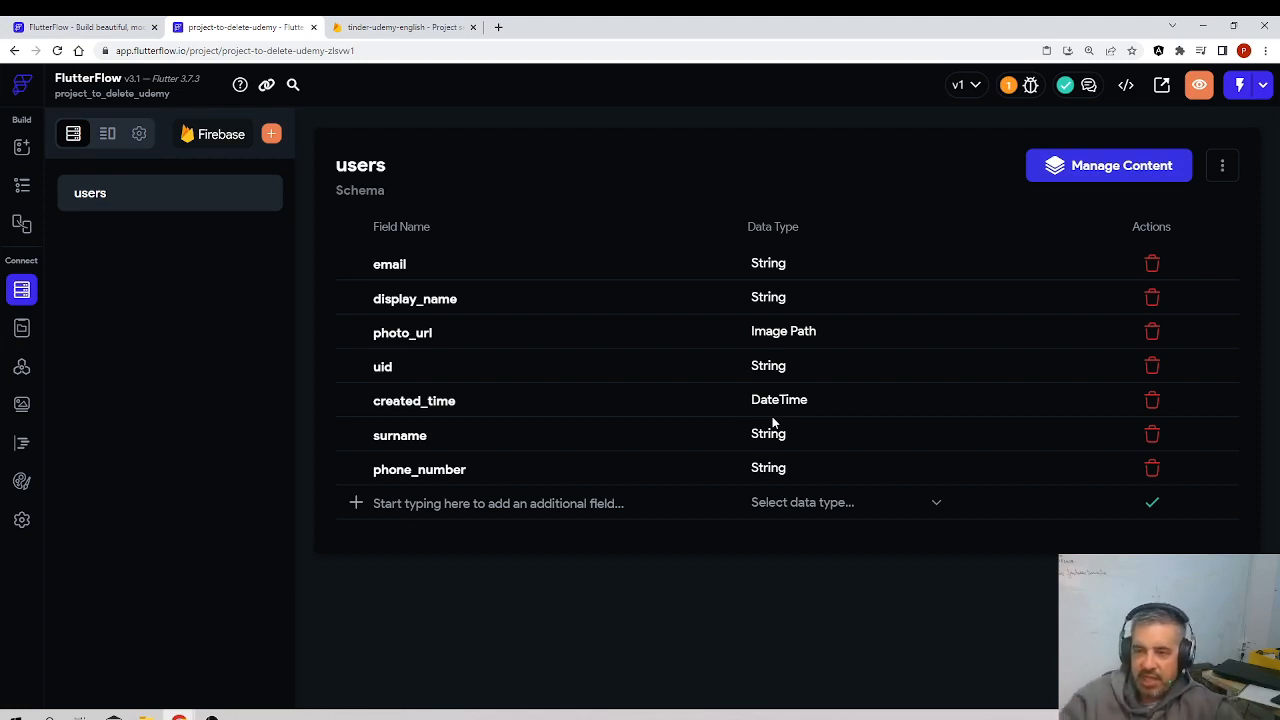
Step: Review the connected Firebase Project ID and look through the other app settings
{"action": "left_click", "coordinate": [22, 520]}
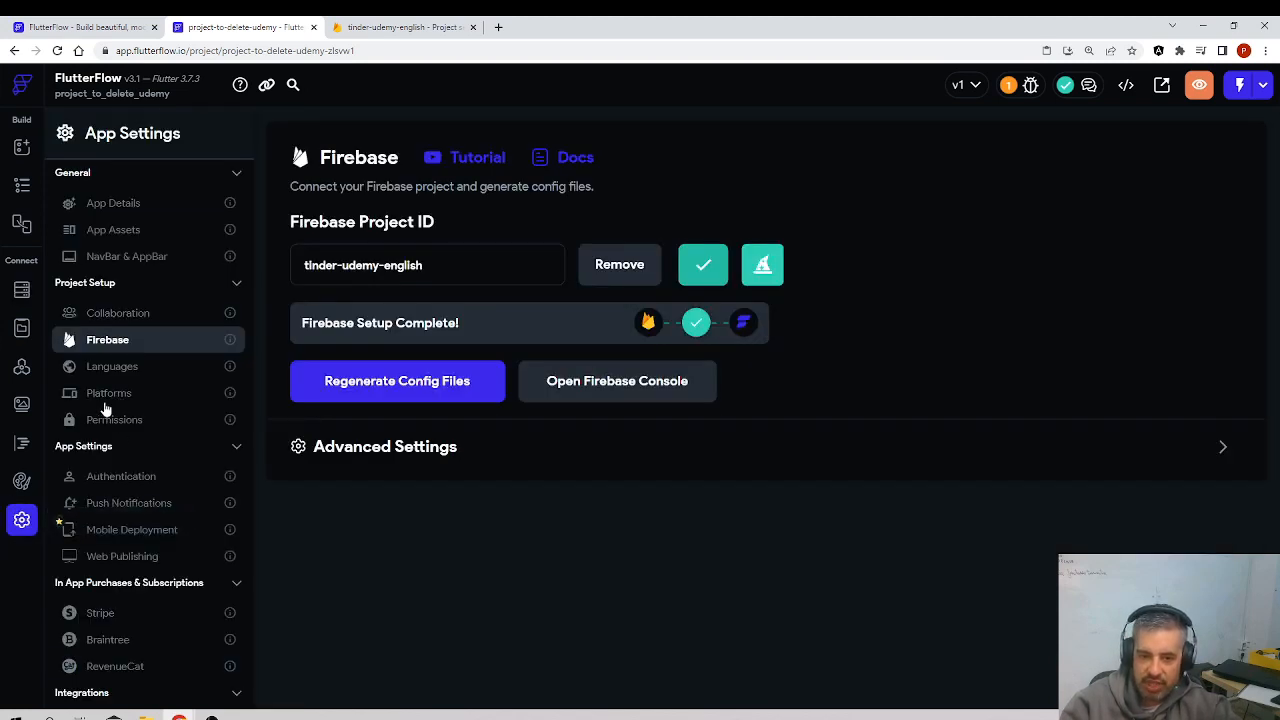
{"action": "left_click_drag", "start_coordinate": [421, 274], "coordinate": [168, 270]}
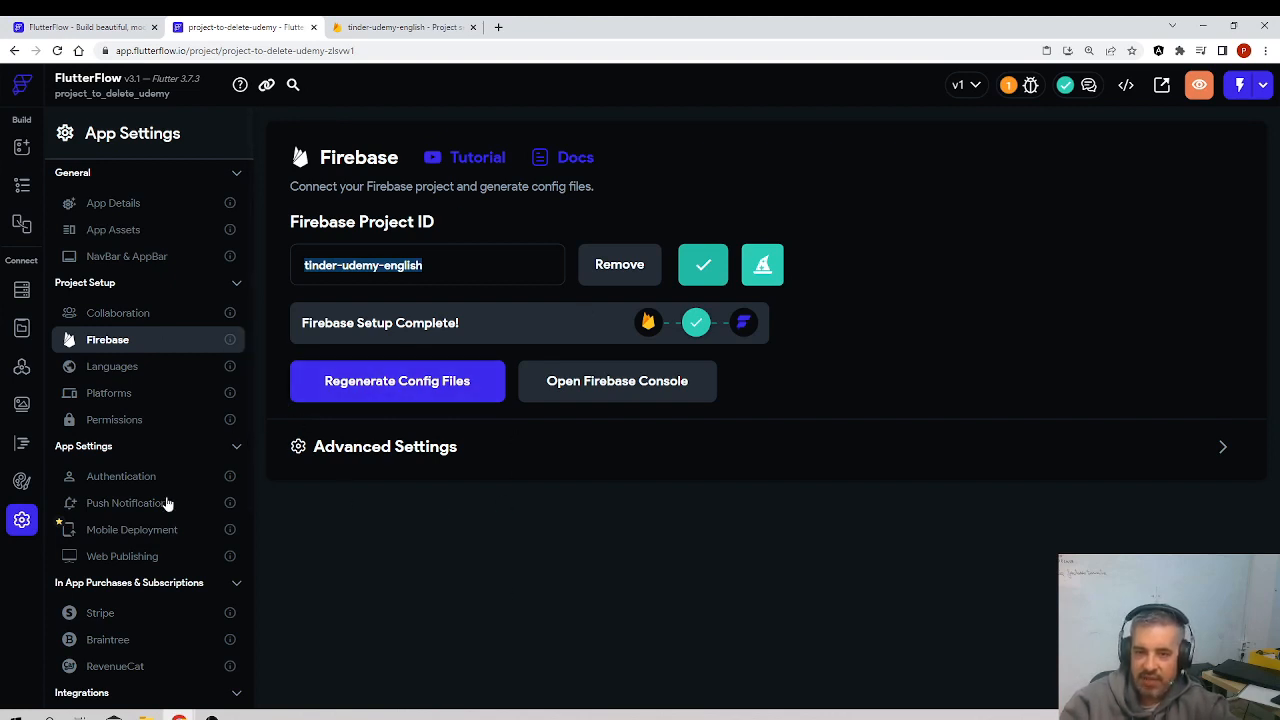
{"action": "left_click", "coordinate": [440, 272]}
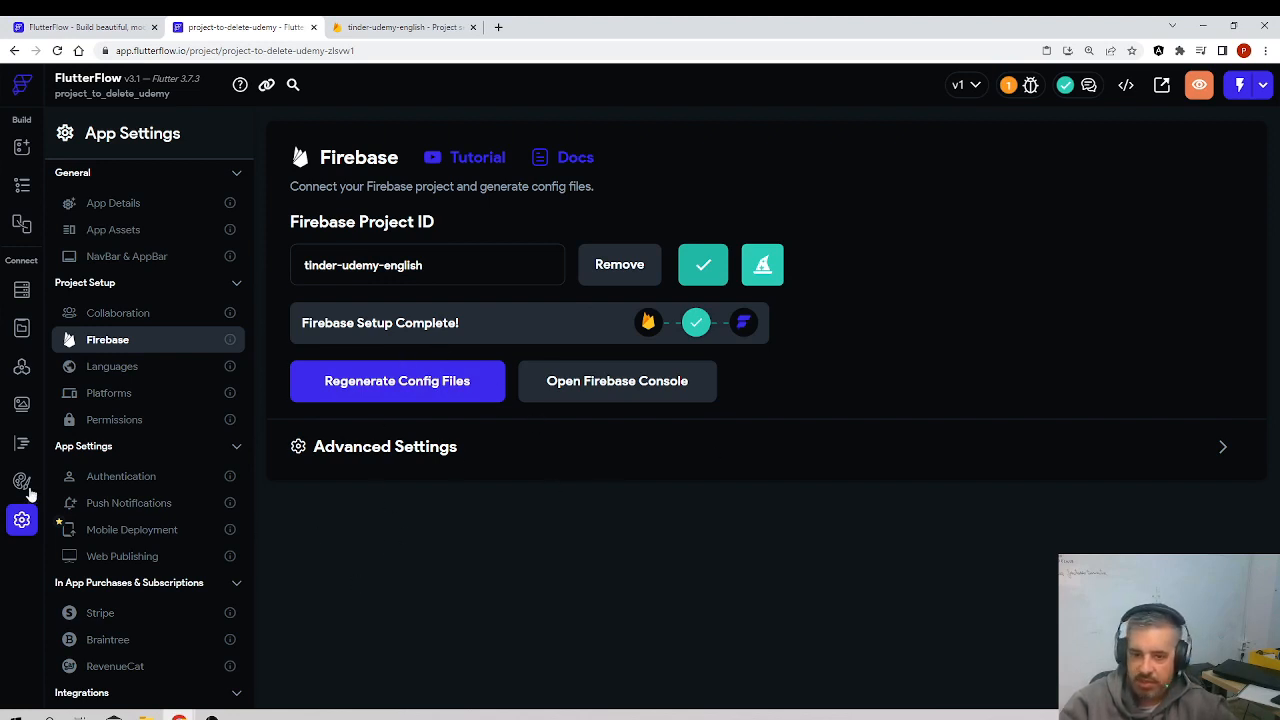
{"action": "scroll", "coordinate": [122, 598], "scroll_direction": "down", "scroll_amount": 3}
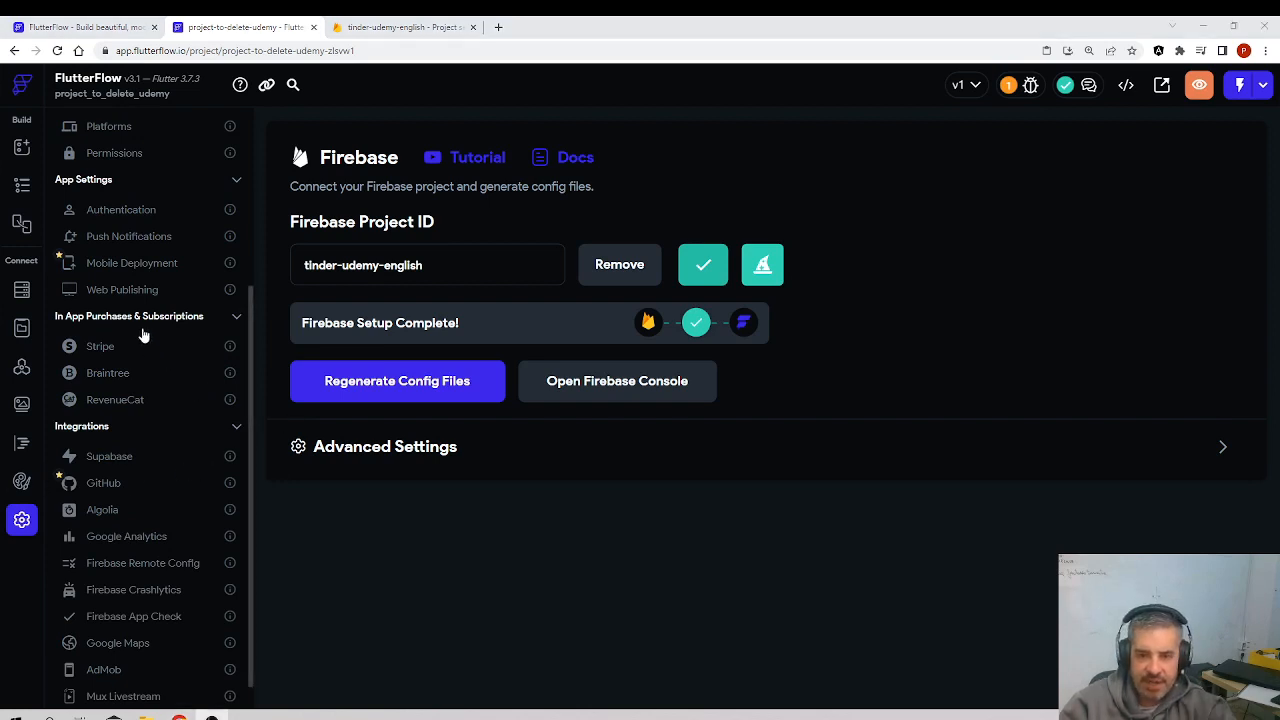
Step: Open the content manager for the users collection and start a new document with the user's email and display name
{"action": "left_click", "coordinate": [22, 290]}
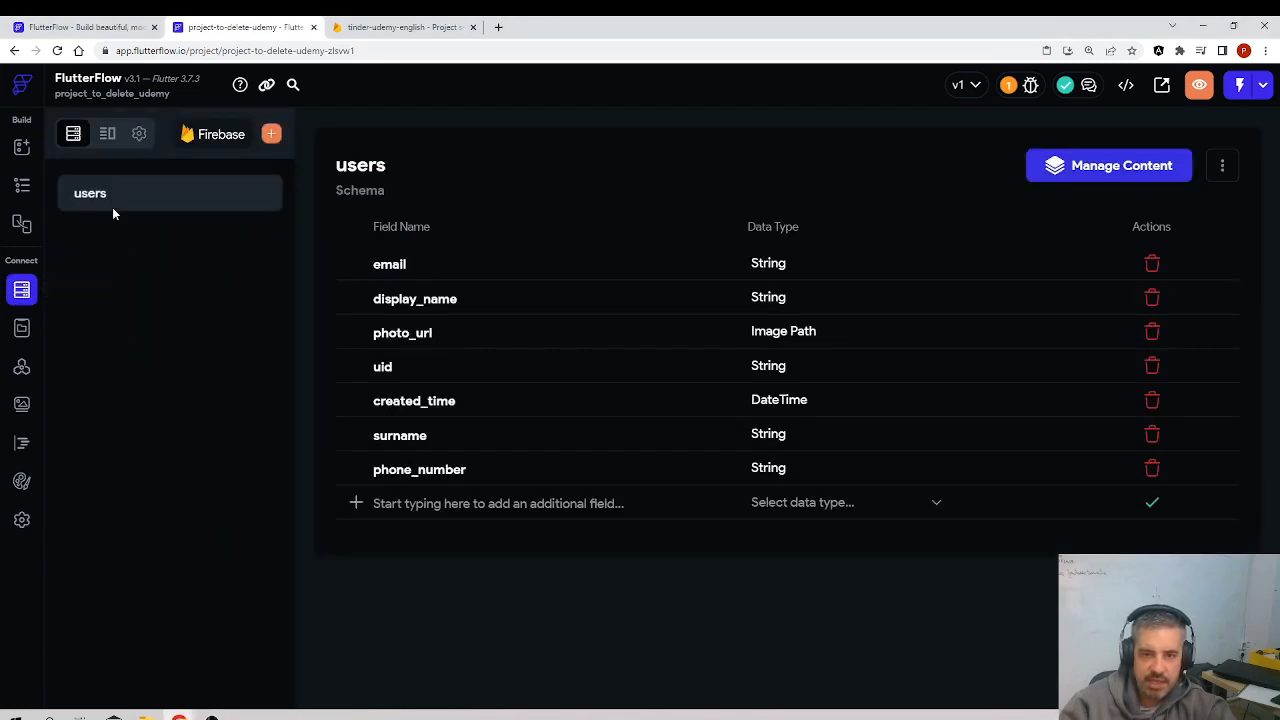
{"action": "left_click", "coordinate": [1047, 176]}
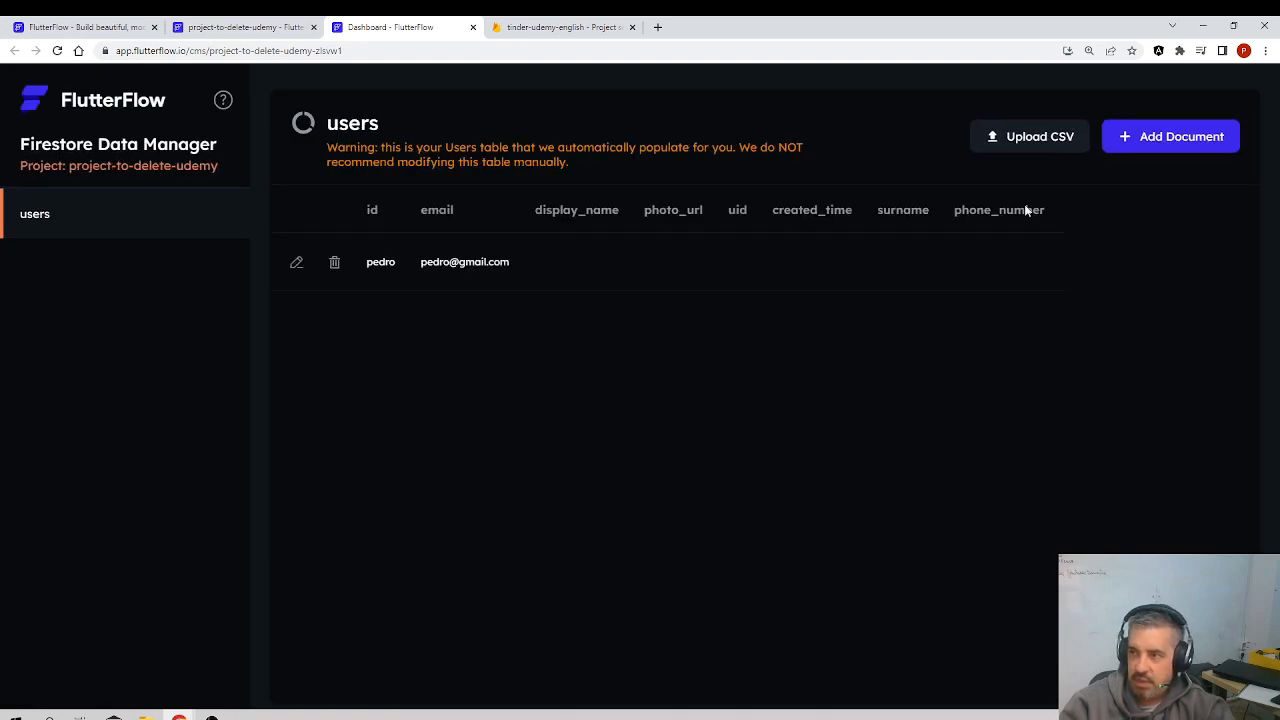
{"action": "left_click", "coordinate": [1126, 137]}
{"action": "left_click", "coordinate": [450, 287]}
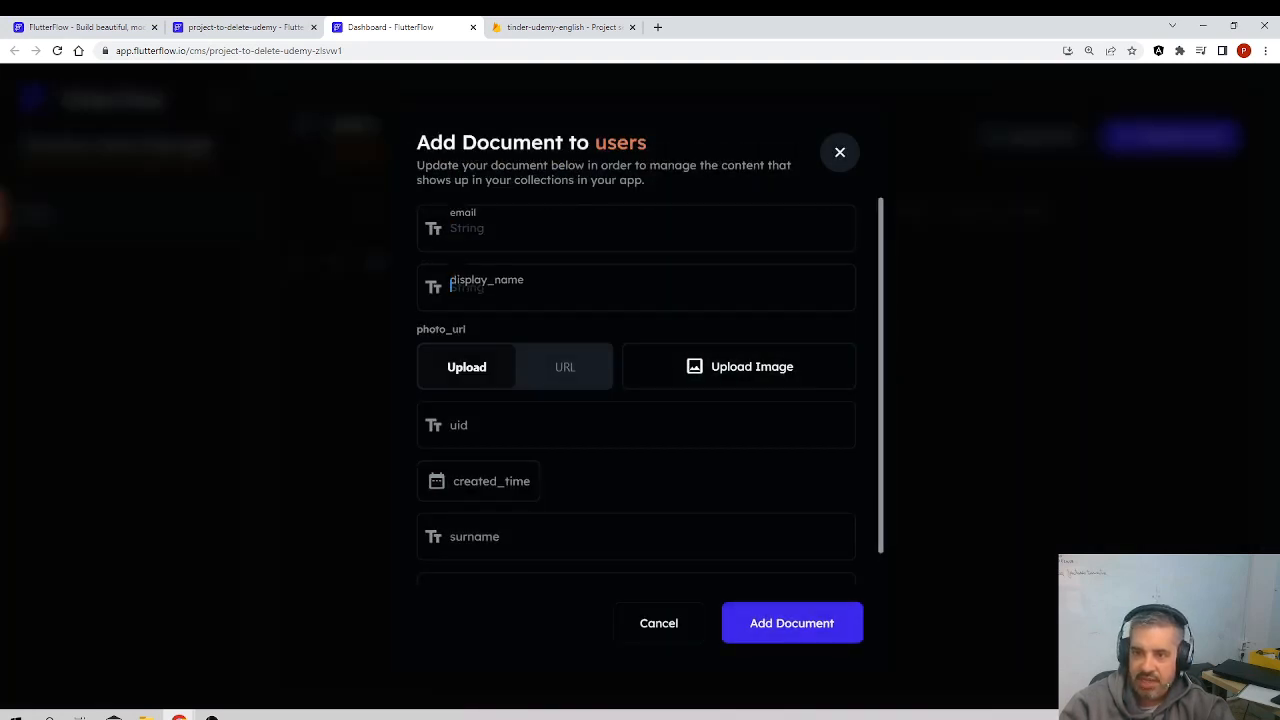
{"action": "left_click", "coordinate": [465, 228]}
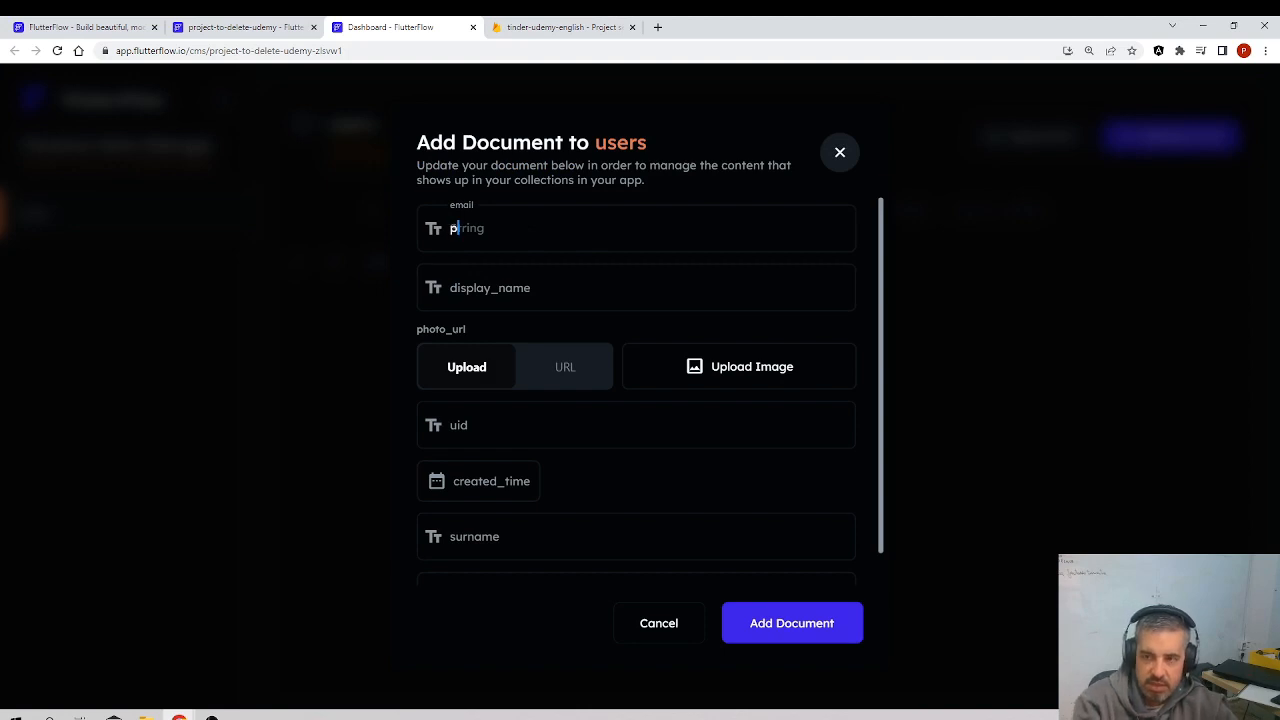
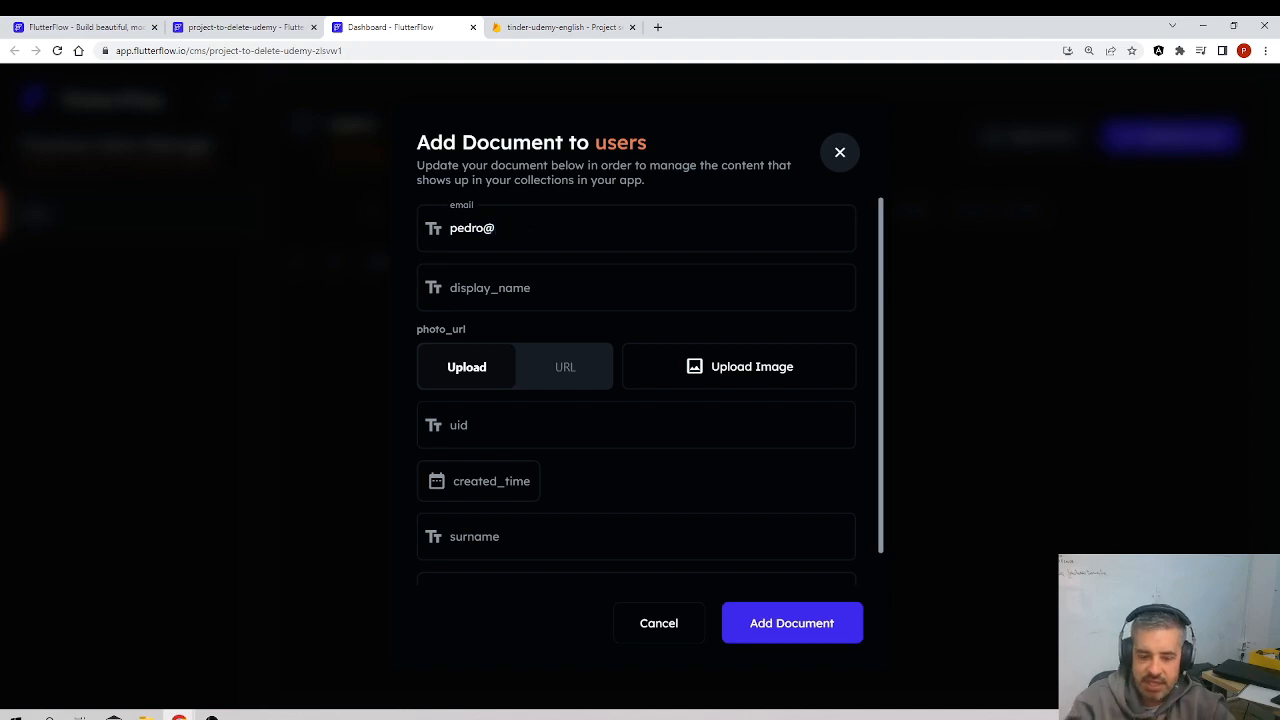
{"action": "key", "text": "Tab"}
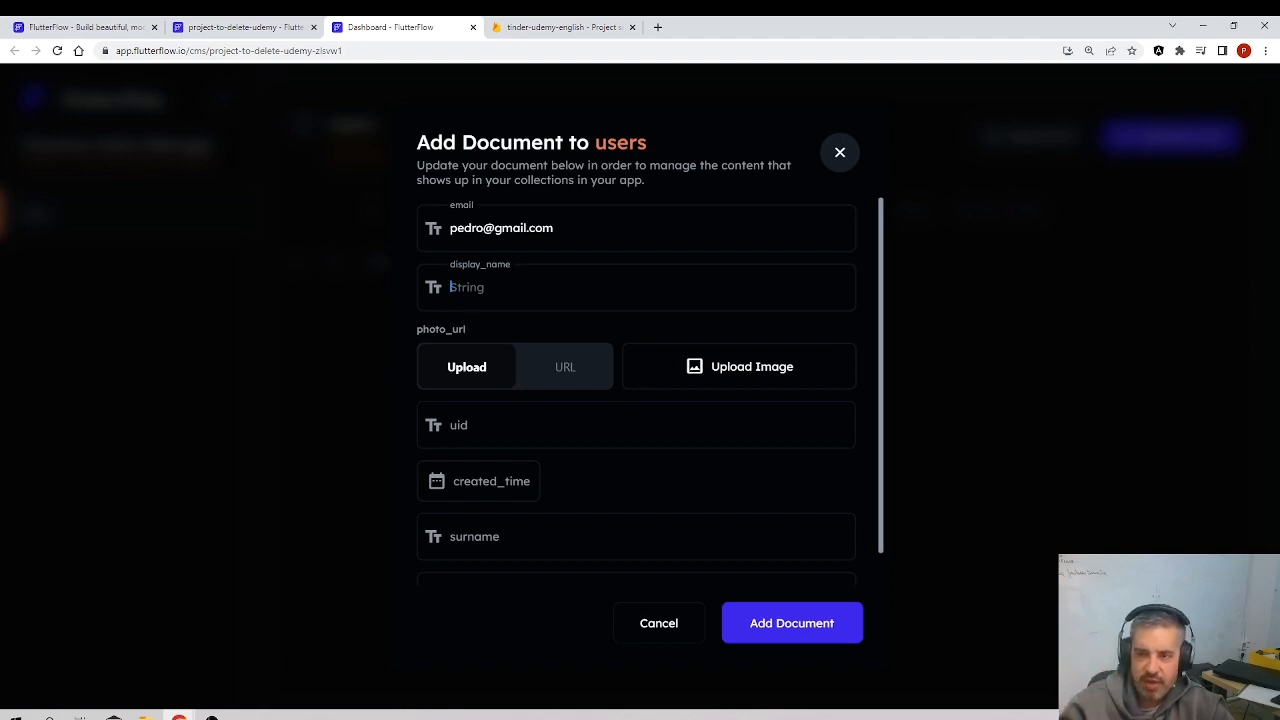
{"action": "type", "text": "pedro"}
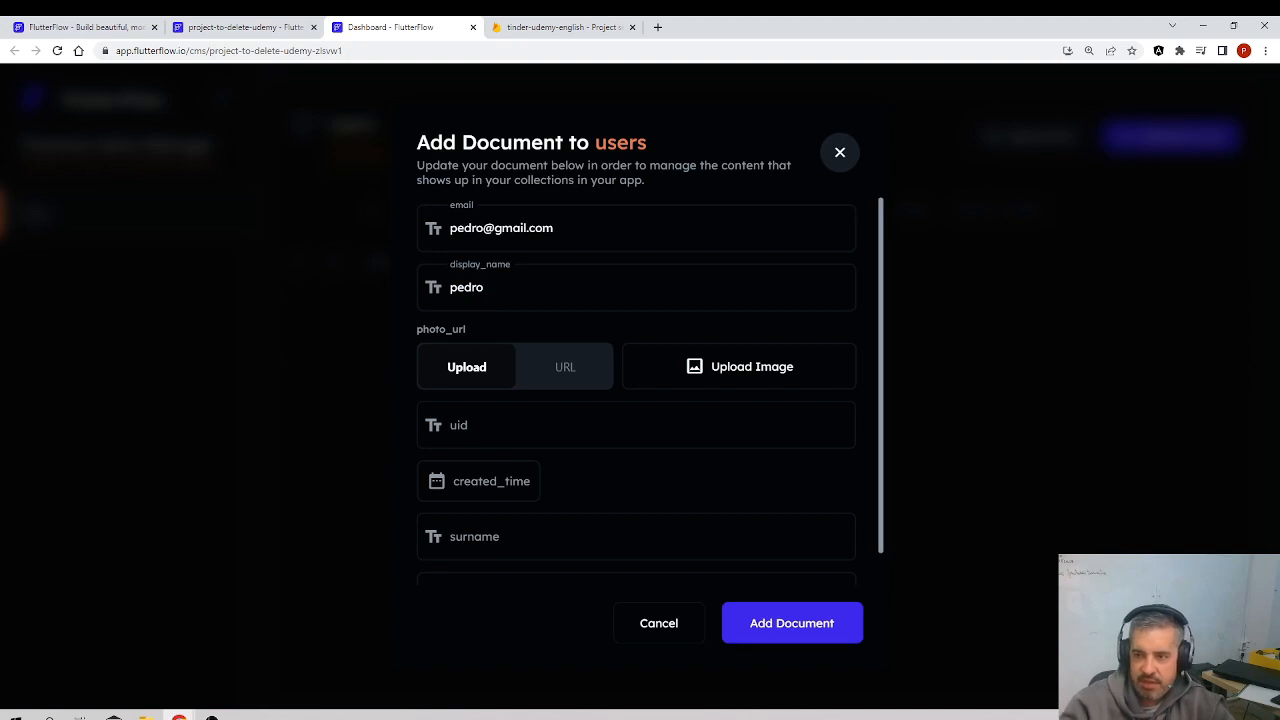
Step: Set the document's uid to asdfasdfasdf and its surname and phone_number to asdfasdf, and add it to the users collection
{"action": "left_click", "coordinate": [590, 430]}
{"action": "type", "text": "asdfasdfasdf"}
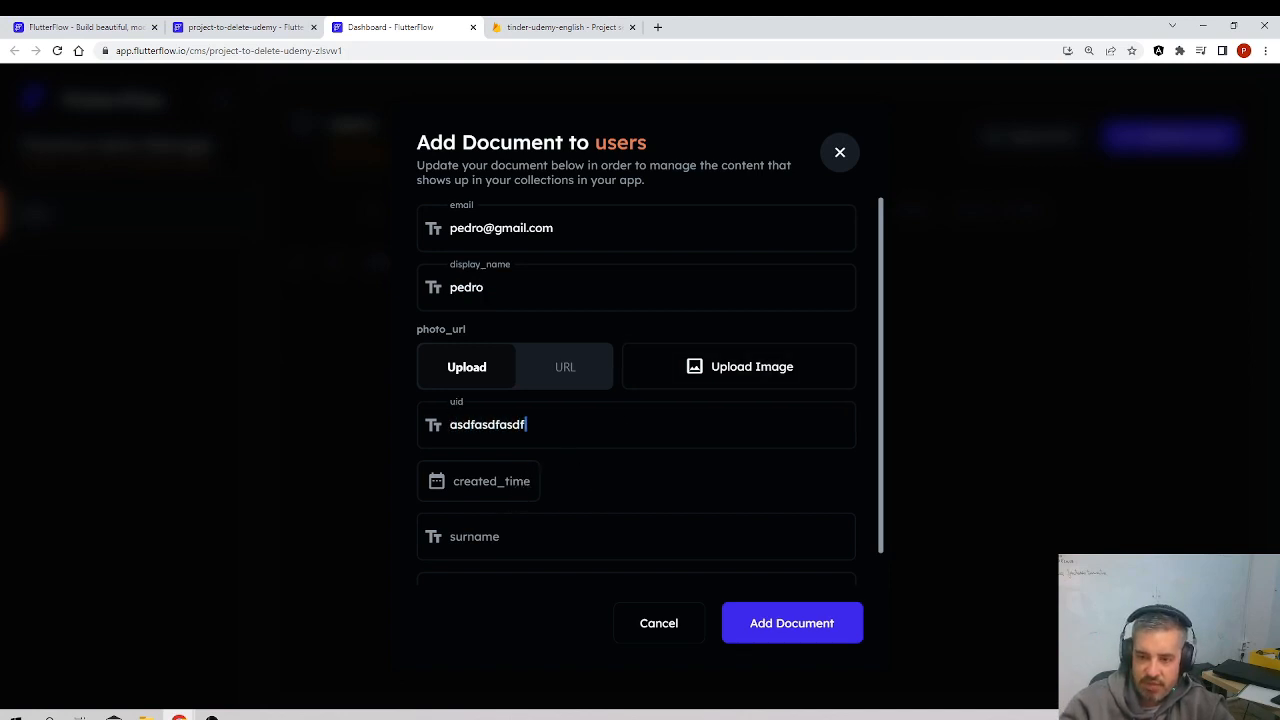
{"action": "left_click", "coordinate": [567, 535]}
{"action": "type", "text": "asdfasdf"}
{"action": "scroll", "coordinate": [550, 490], "scroll_direction": "down", "scroll_amount": 1}
{"action": "left_click", "coordinate": [500, 561]}
{"action": "type", "text": "asdfasdf"}
{"action": "left_click", "coordinate": [792, 628]}
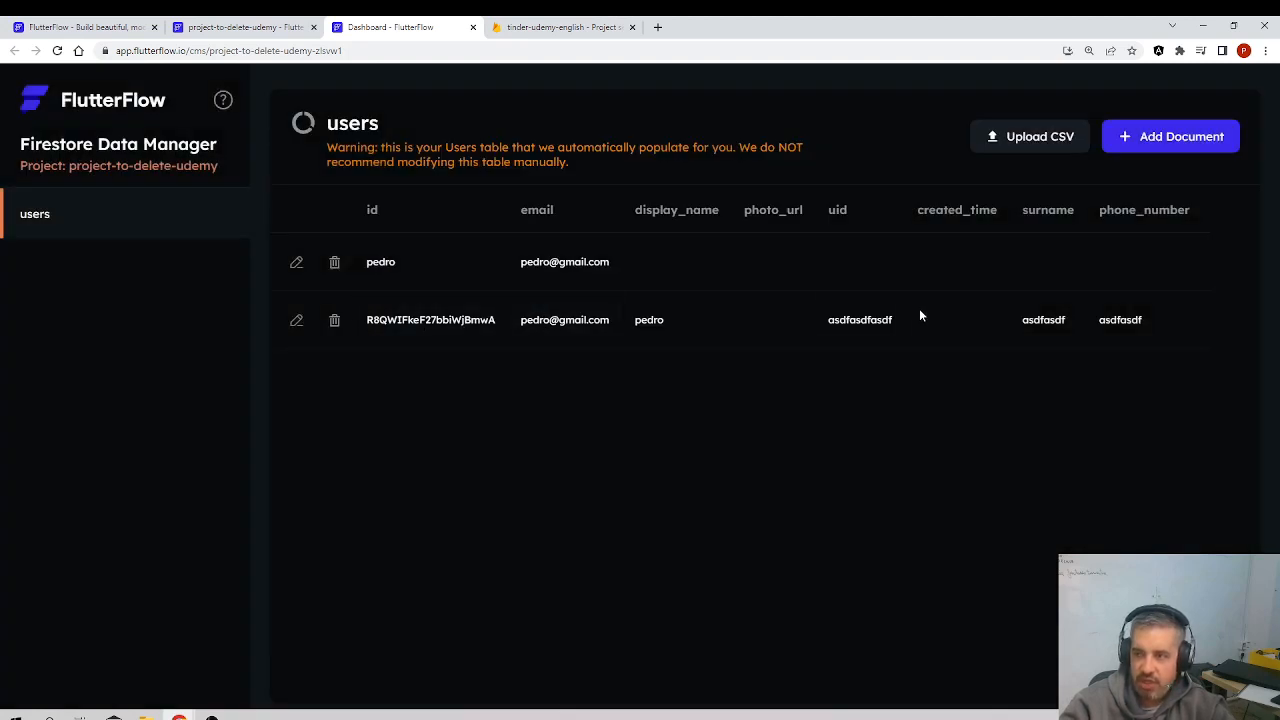
Step: Inspect the users documents in the Firebase console's Firestore Database, including the newly added one, and return to the Firestore Data Manager
{"action": "left_click", "coordinate": [500, 27]}
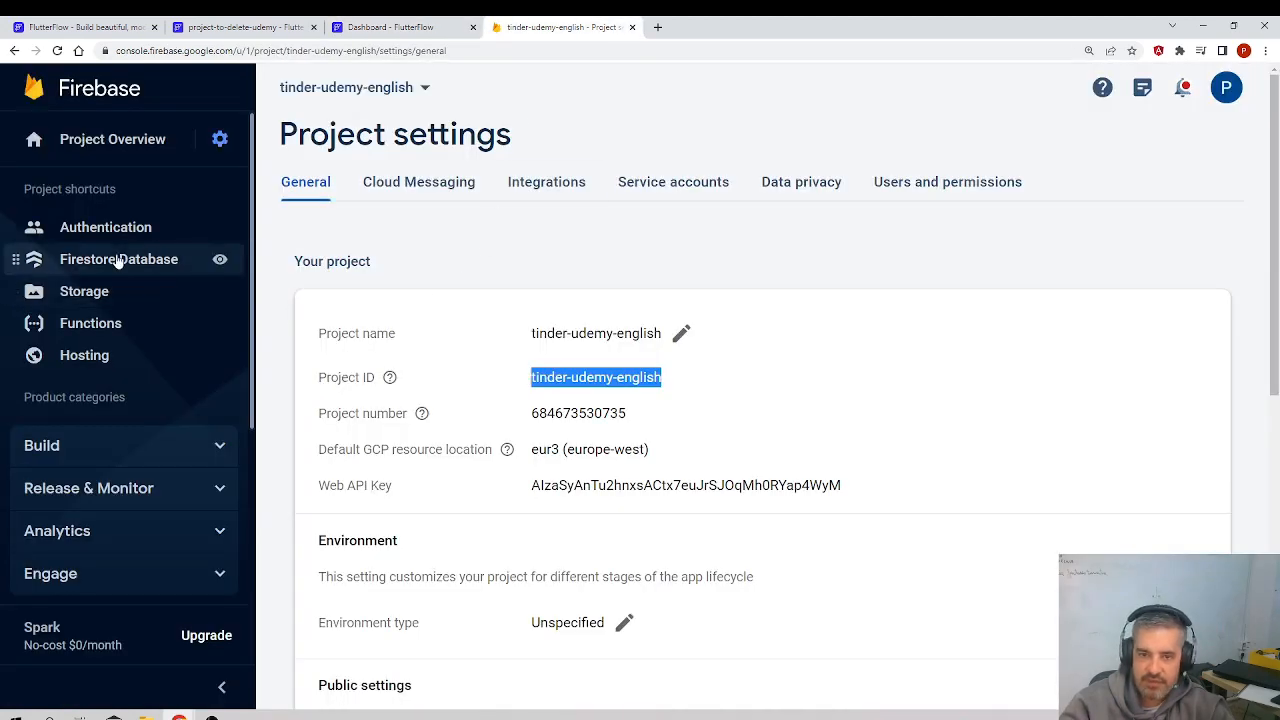
{"action": "left_click", "coordinate": [214, 258]}
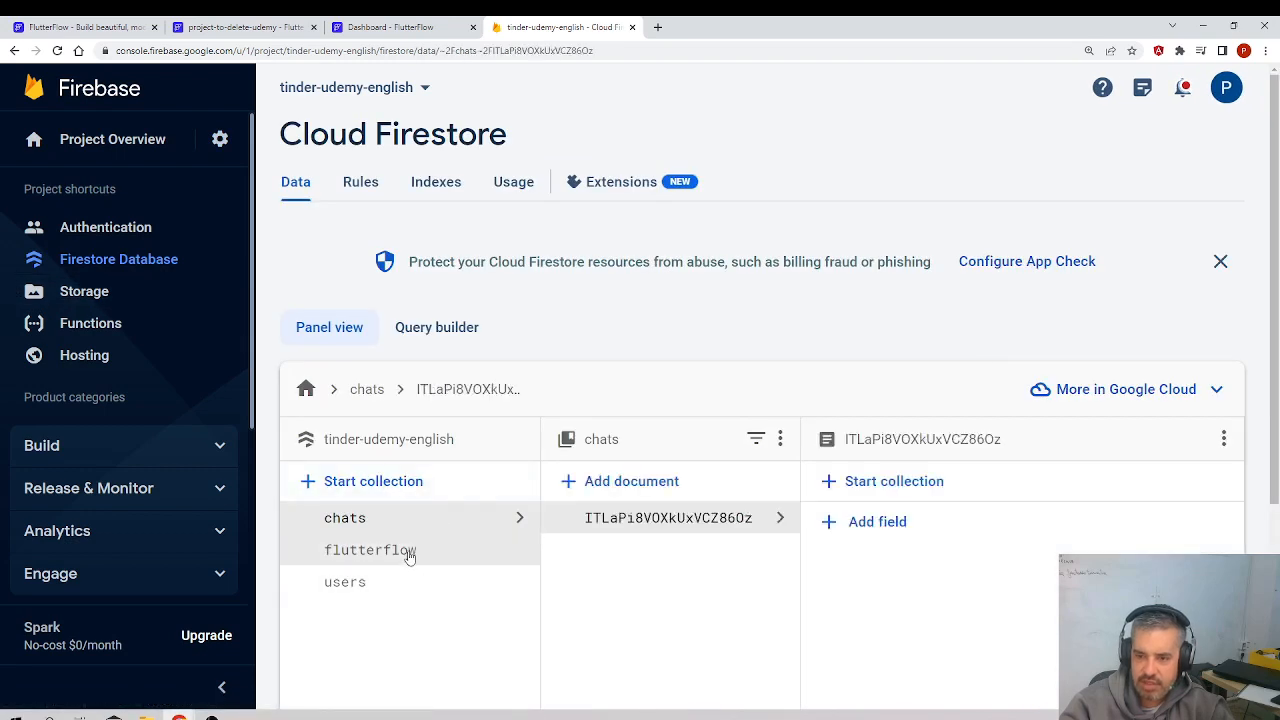
{"action": "left_click", "coordinate": [401, 578]}
{"action": "left_click", "coordinate": [666, 551]}
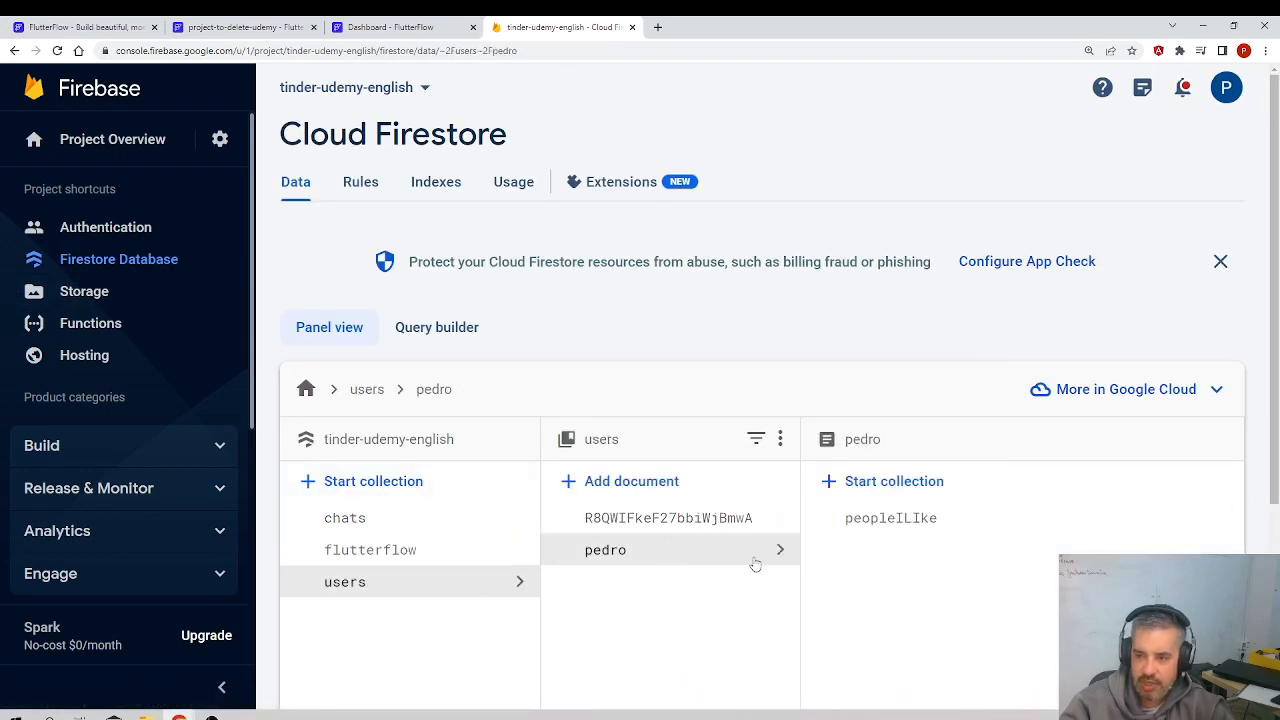
{"action": "scroll", "coordinate": [836, 551], "scroll_direction": "down", "scroll_amount": 3}
{"action": "left_click", "coordinate": [670, 252]}
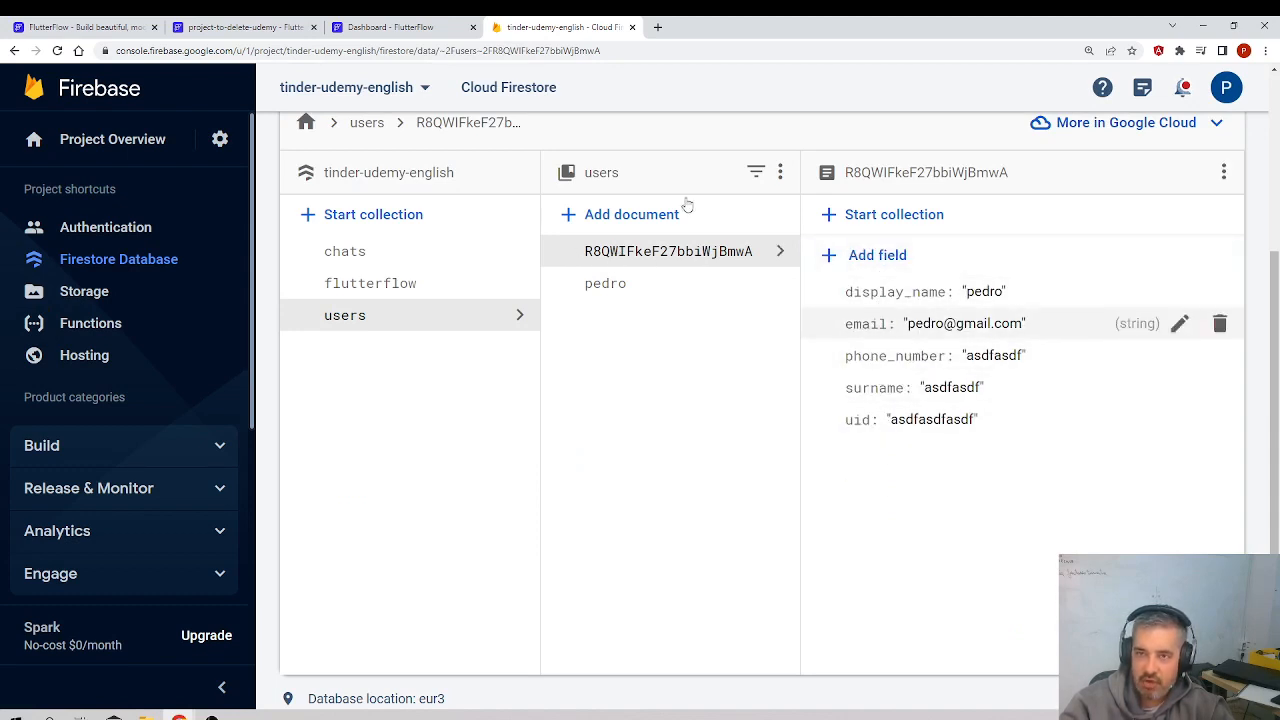
{"action": "left_click", "coordinate": [393, 24]}
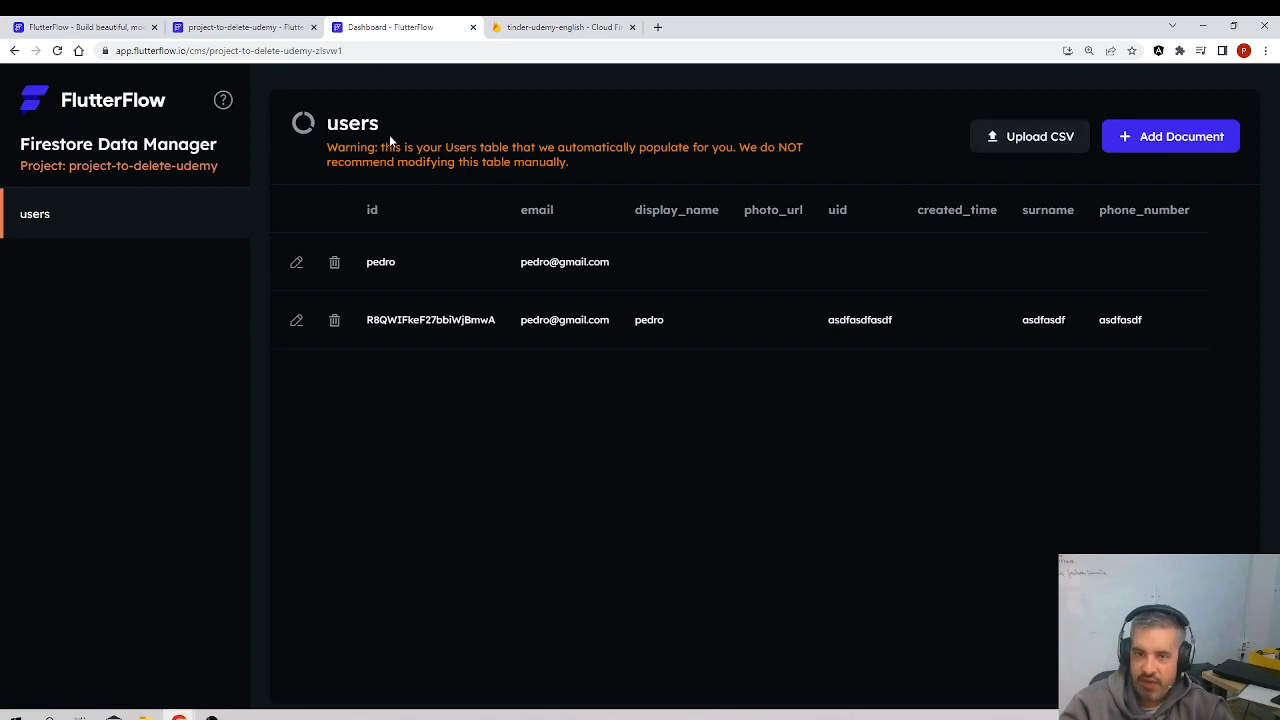